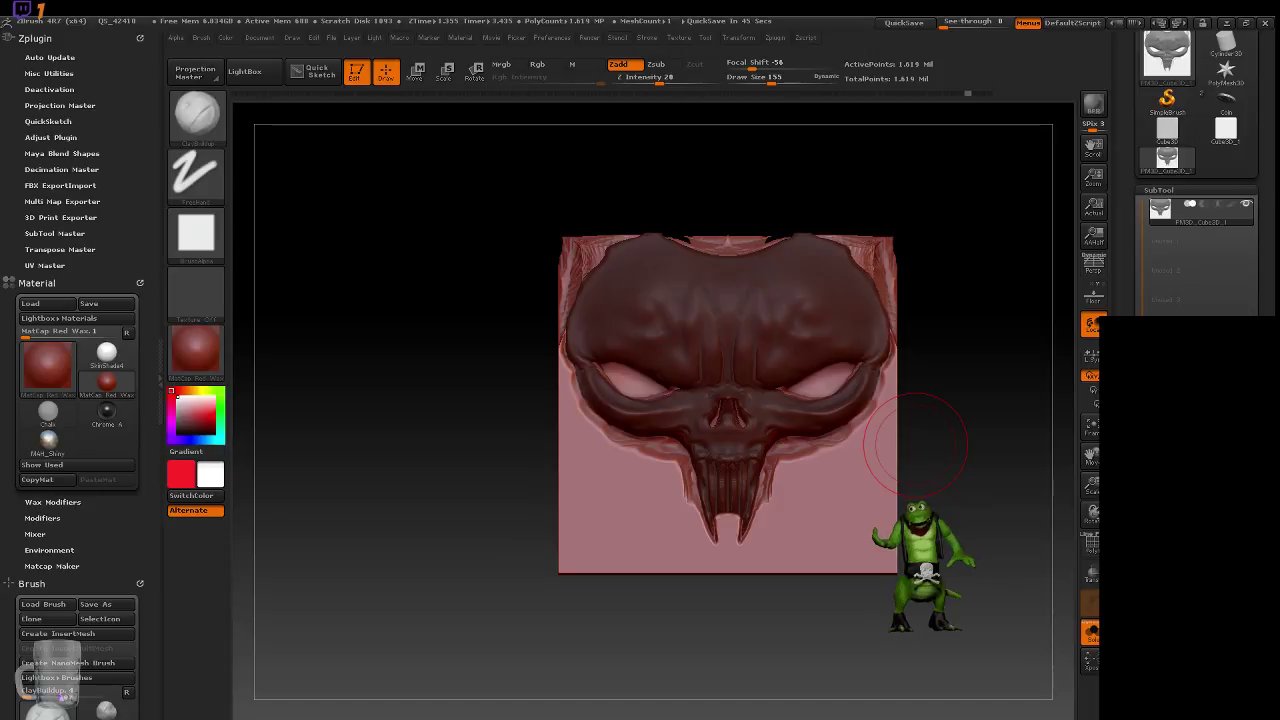
Extract the masked skull relief as a separate subtool and switch to the extracted mesh.
mouse_move(925, 413)
mouse_down()
mouse_move(955, 430)
mouse_move(934, 371)
mouse_move(960, 395)
mouse_move(943, 403)
mouse_up()
key(shift)
drag(979, 459, 962, 456)
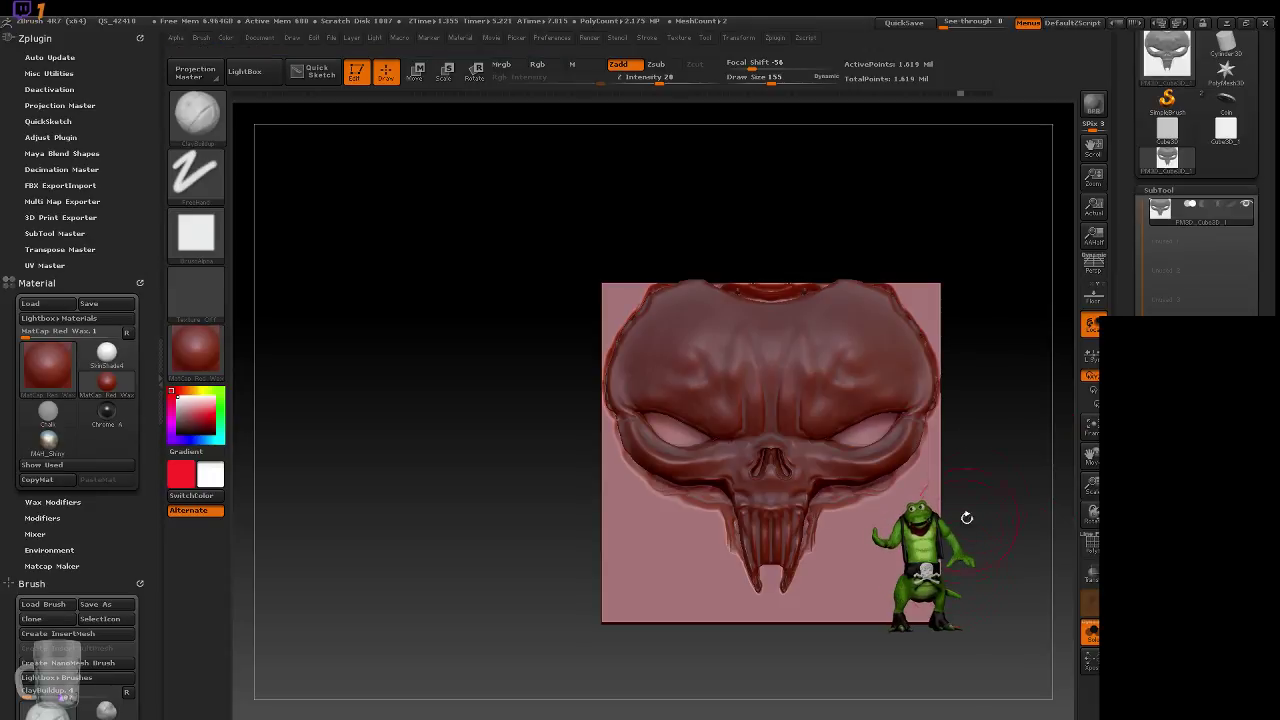
alt+drag(1006, 485, 962, 468)
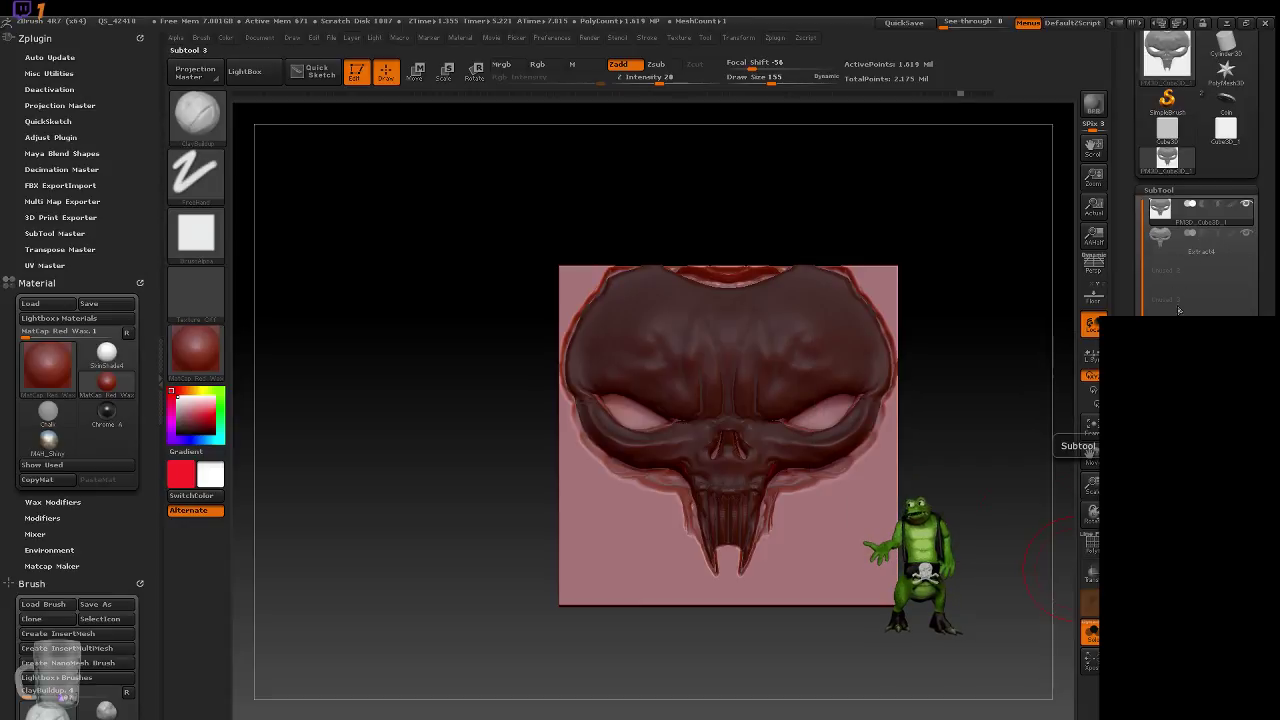
click(1166, 243)
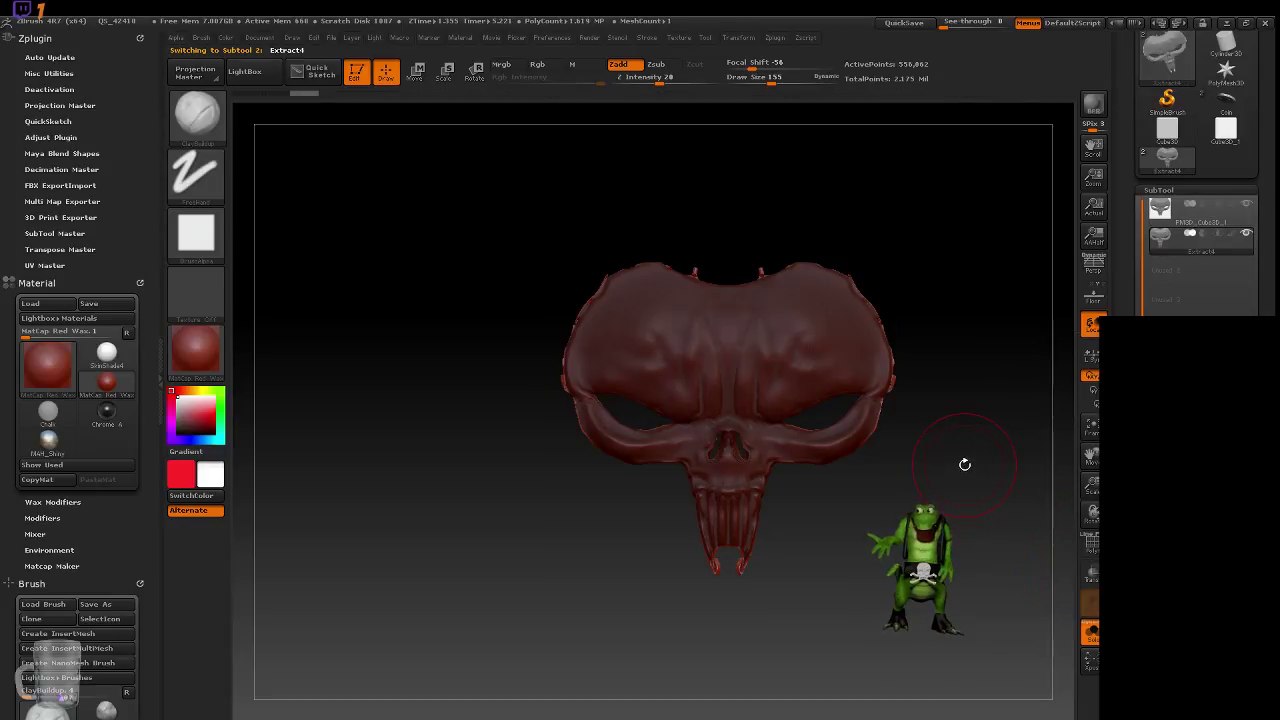
Smooth the stray spikes along the extracted skull's upper edge and fang tips, and clear its mask.
key(shift)
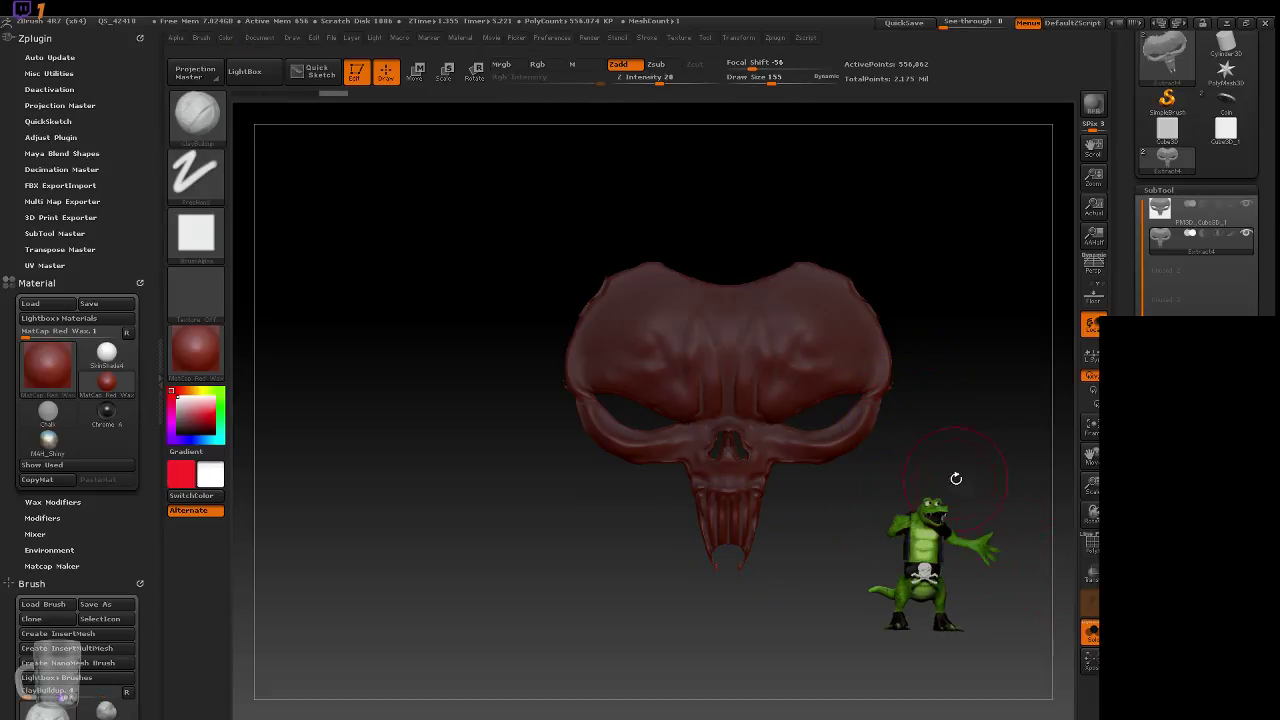
ctrl+drag(962, 490, 1000, 563)
Mirror and weld the extracted skull so both halves are symmetrical.
drag(1126, 585, 1126, 347)
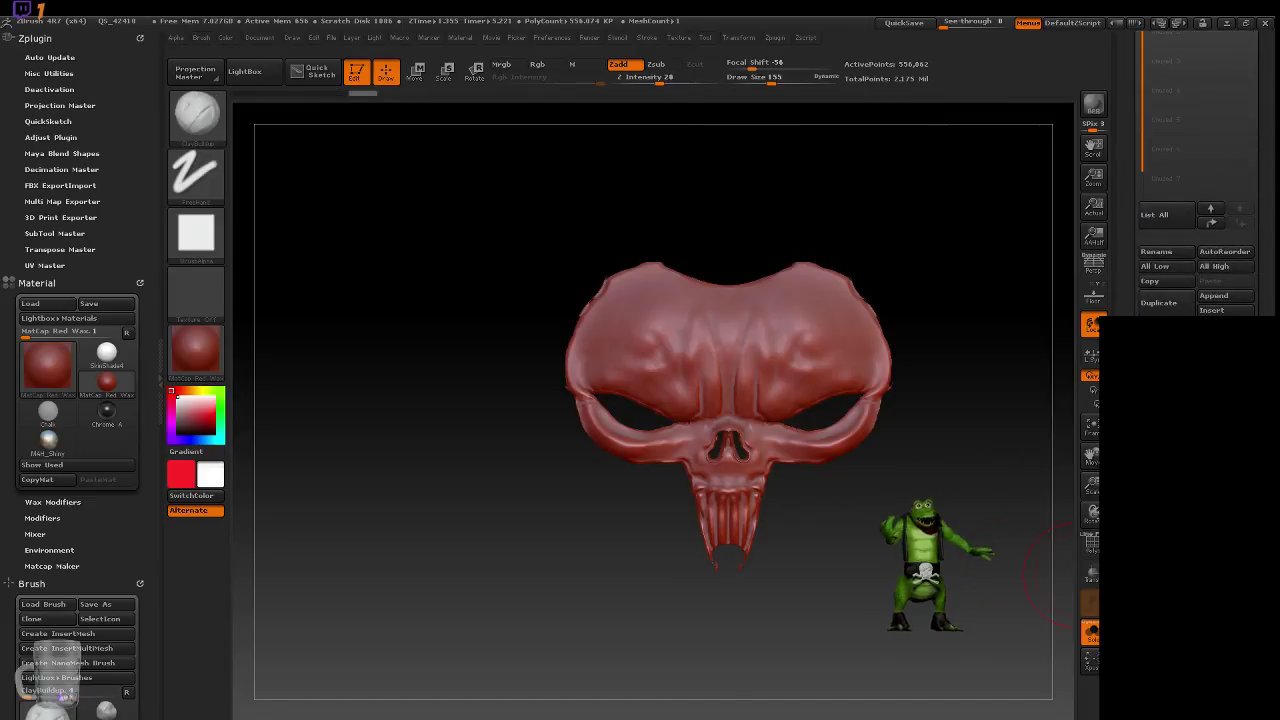
click(1160, 424)
drag(1128, 255, 1128, 307)
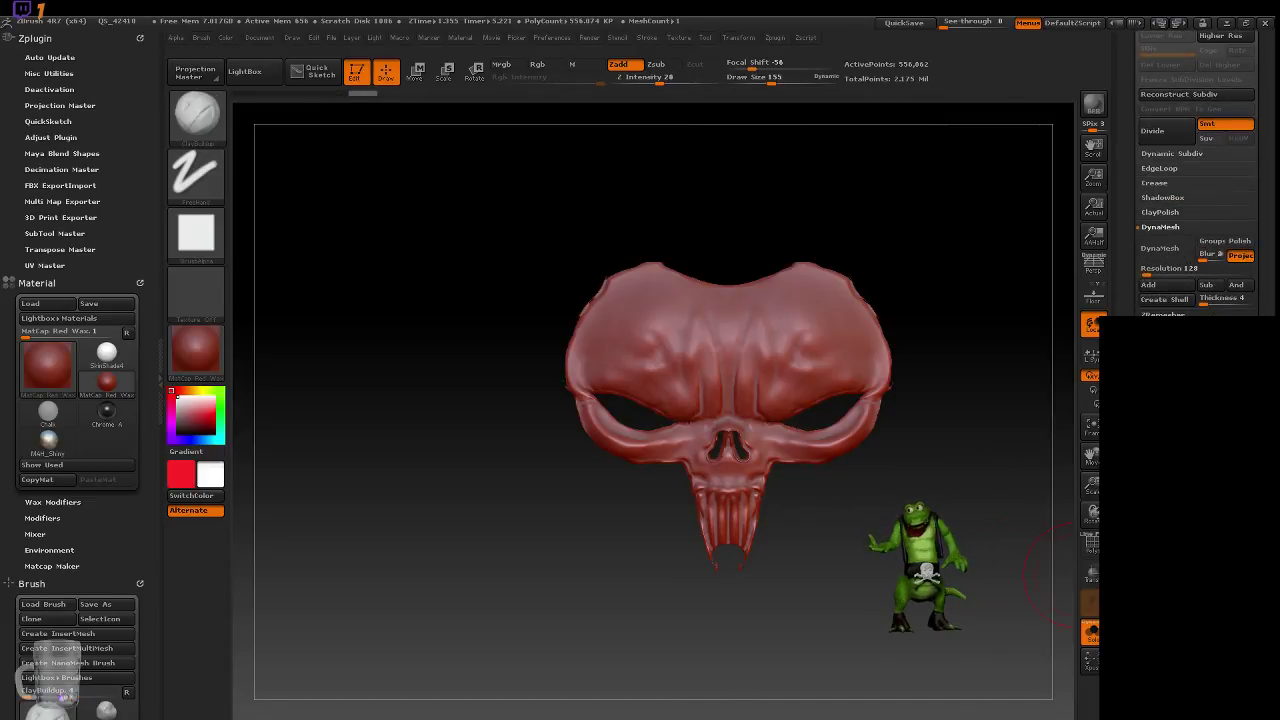
click(1173, 329)
click(1173, 299)
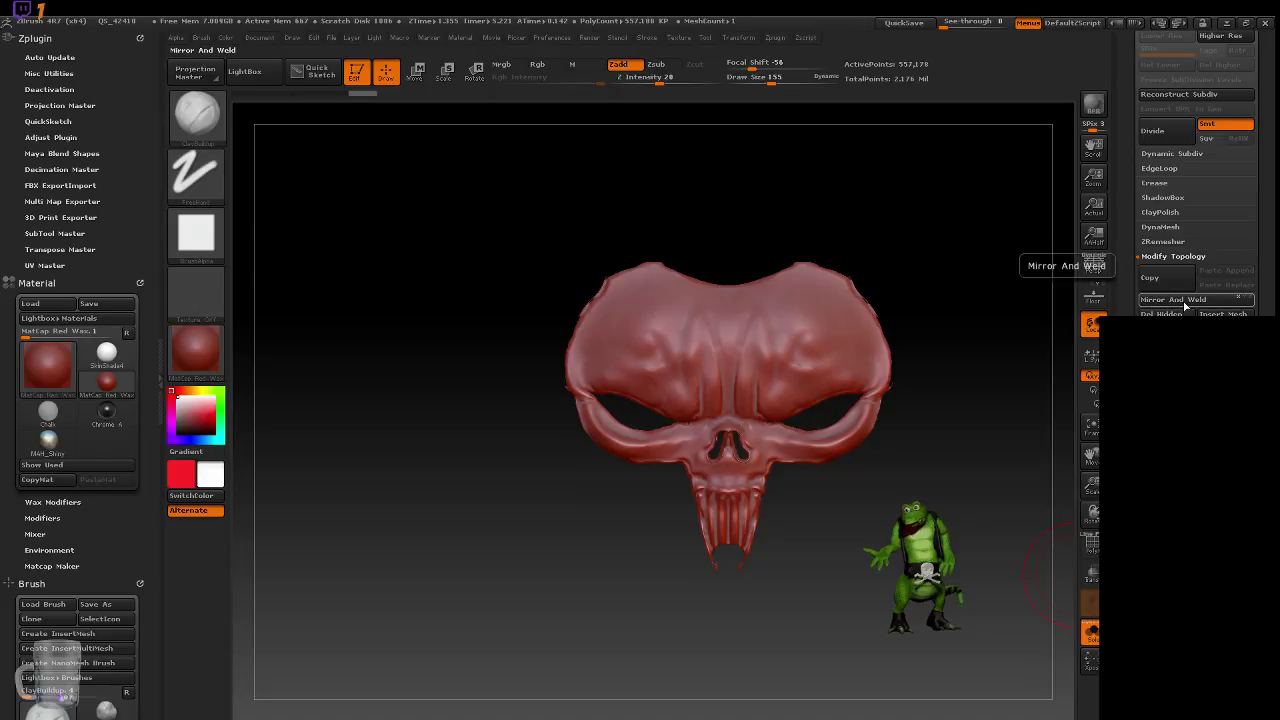
Display the skull's polyframe, check it from the side, and group its front-facing polygons into a polygroup.
key(shift)
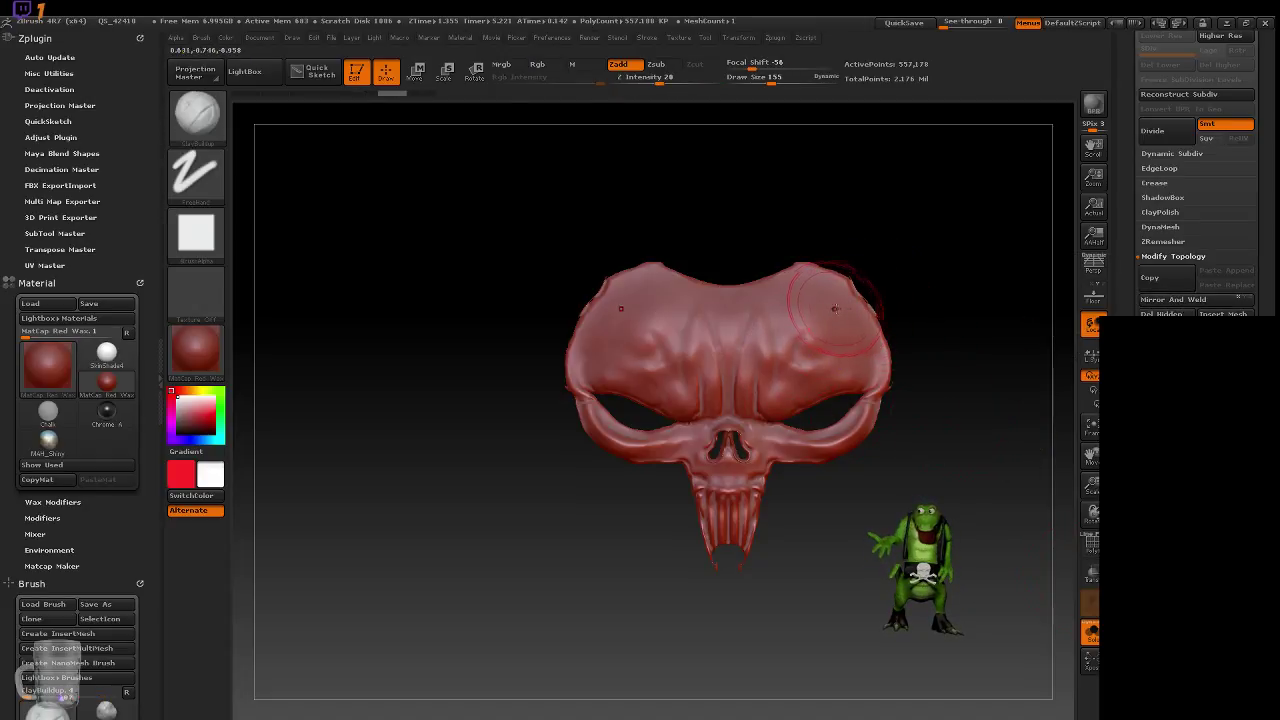
key(shift)
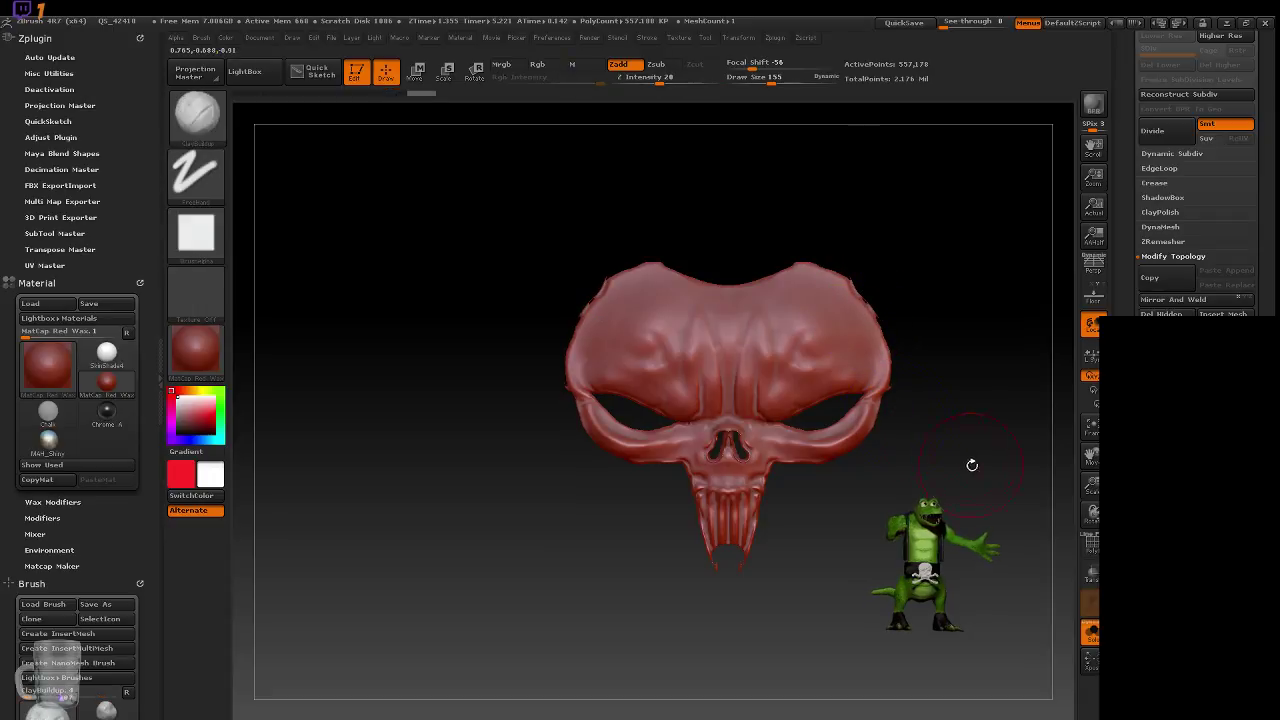
mouse_move(1200, 106)
mouse_down()
mouse_move(1200, 310)
mouse_move(1200, 110)
mouse_up()
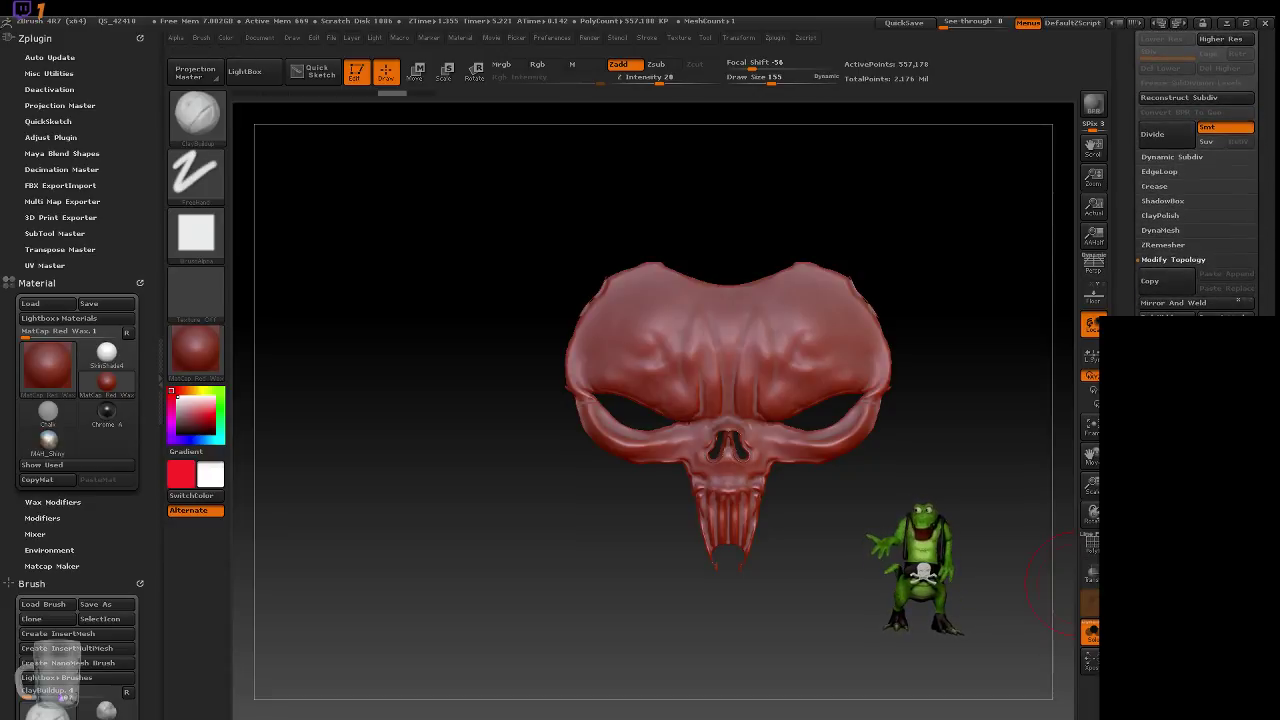
click(1165, 600)
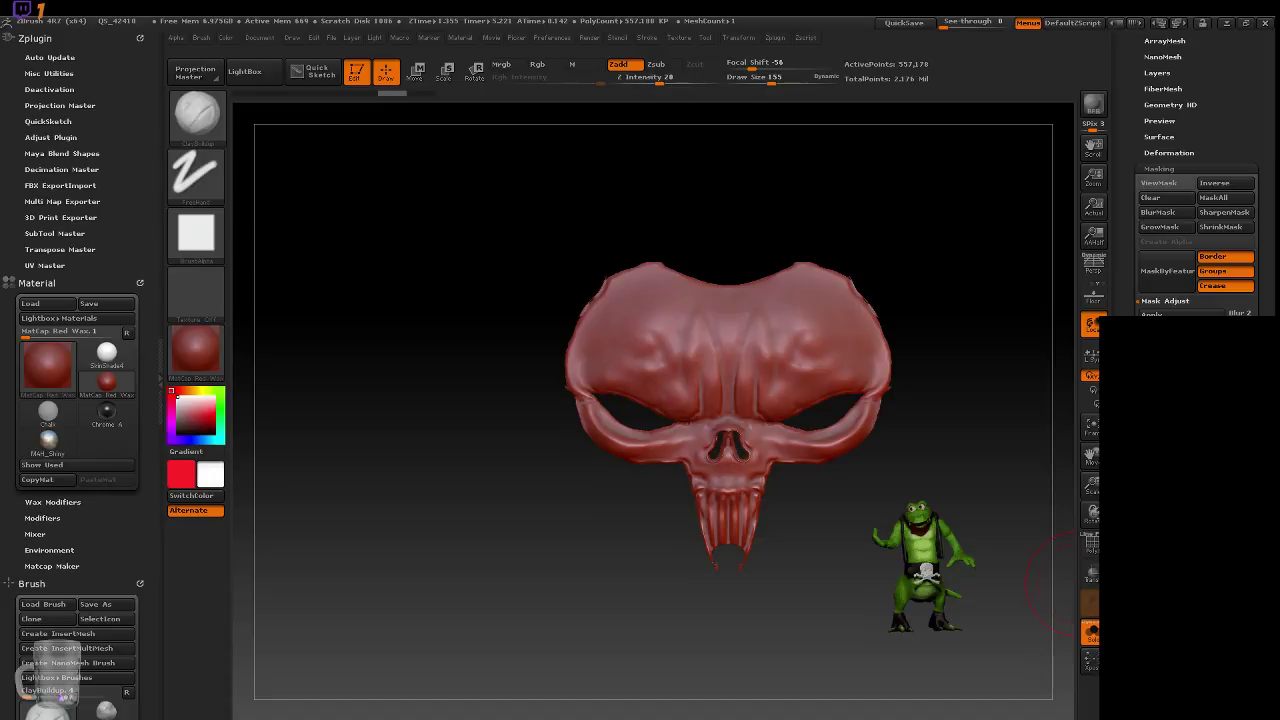
click(1166, 585)
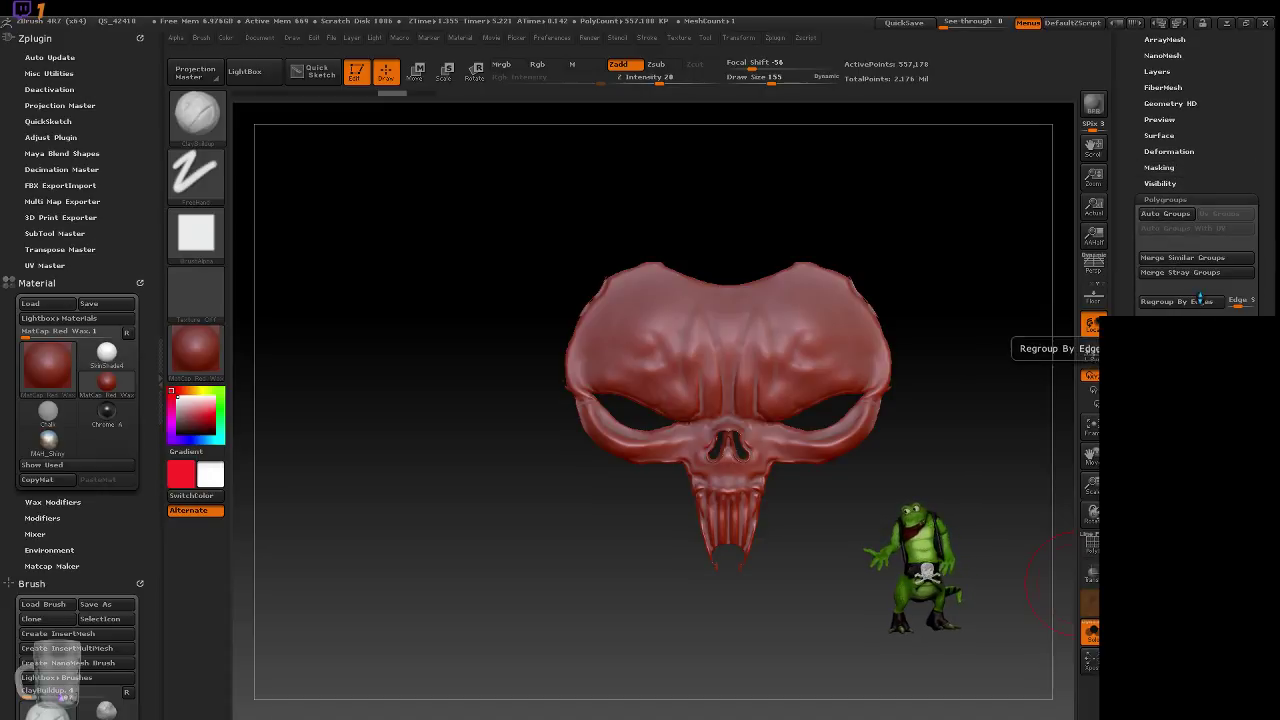
key(shift+f)
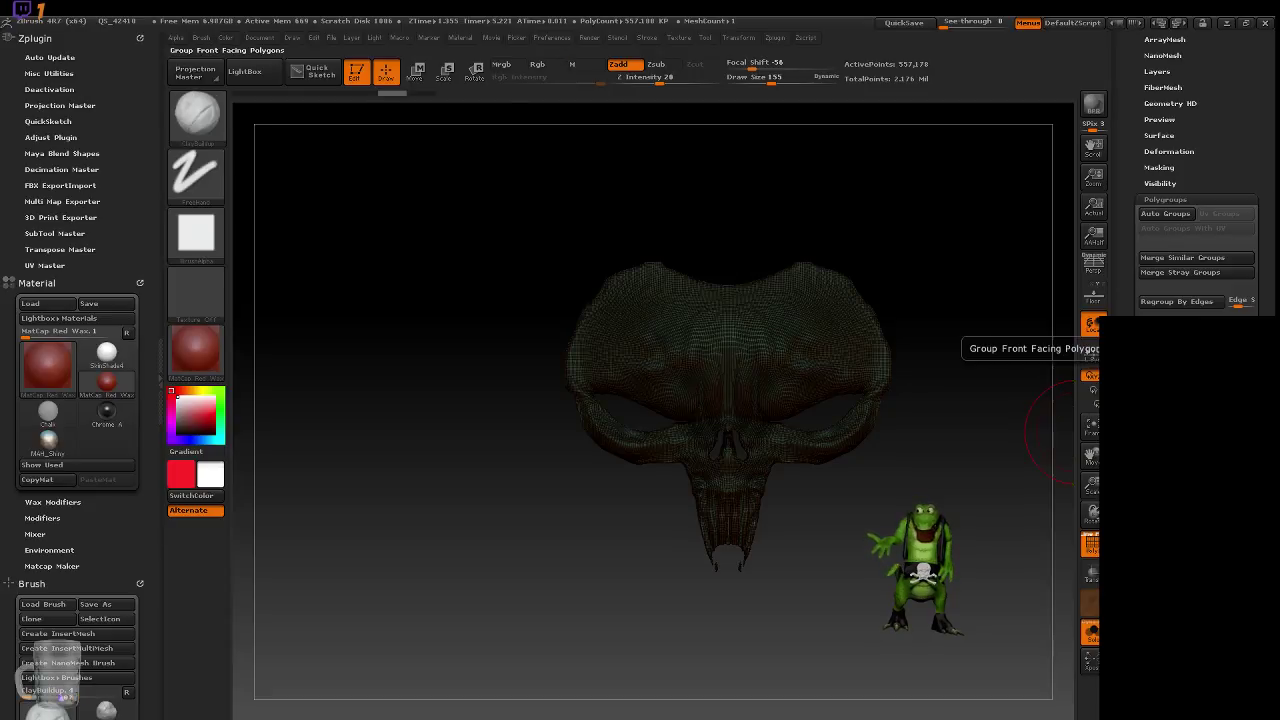
mouse_move(1010, 468)
mouse_down()
mouse_move(891, 500)
mouse_move(789, 491)
mouse_up()
key(shift+f)
key(shift+f)
drag(826, 534, 955, 558)
alt+drag(1000, 597, 700, 495)
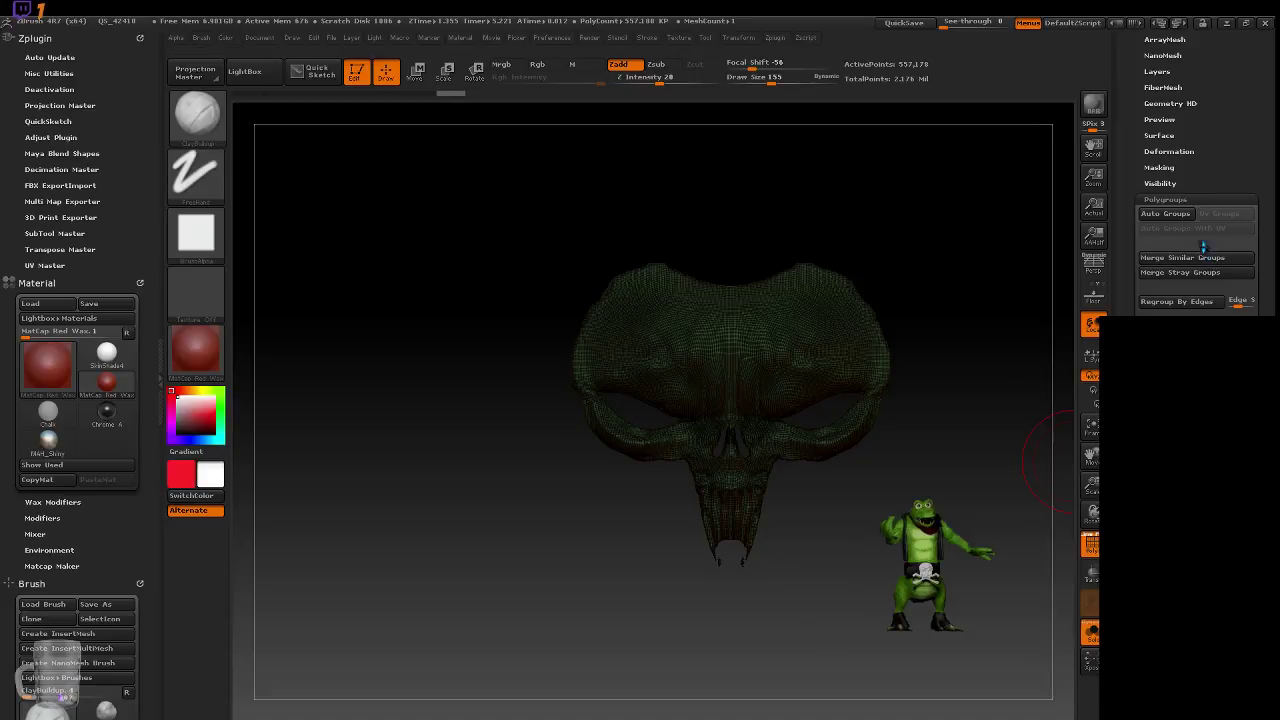
click(1183, 222)
Reduce the draw size to 6 close up on the skull's surface and switch to the ZModeler brush.
drag(931, 471, 1008, 521)
key(s)
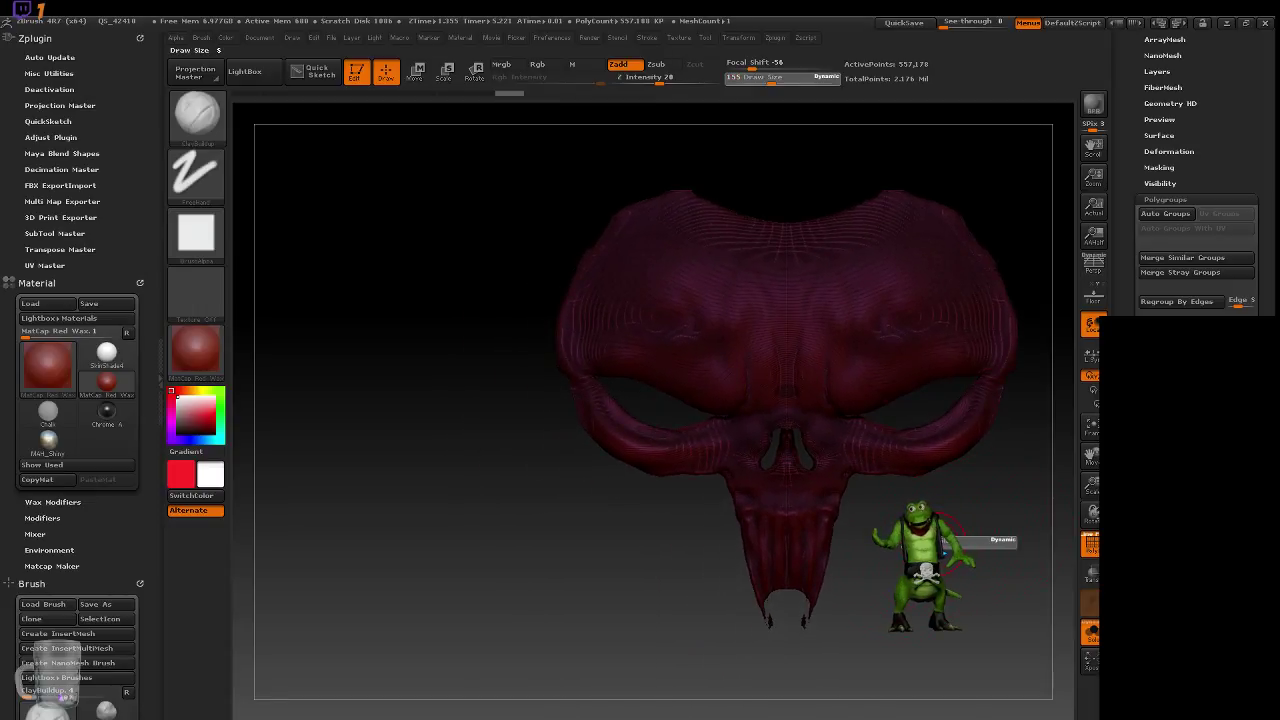
mouse_move(944, 553)
mouse_down()
mouse_move(968, 545)
mouse_move(938, 530)
mouse_up()
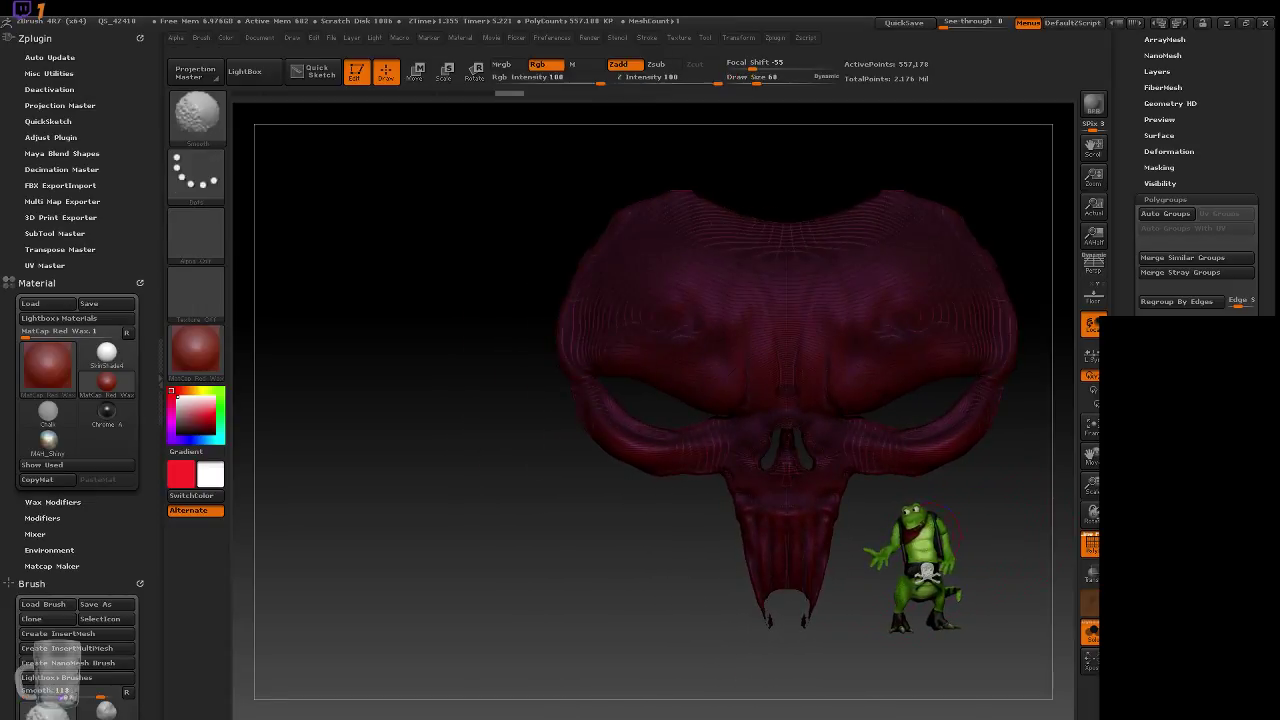
scroll(1171, 200, up, 3)
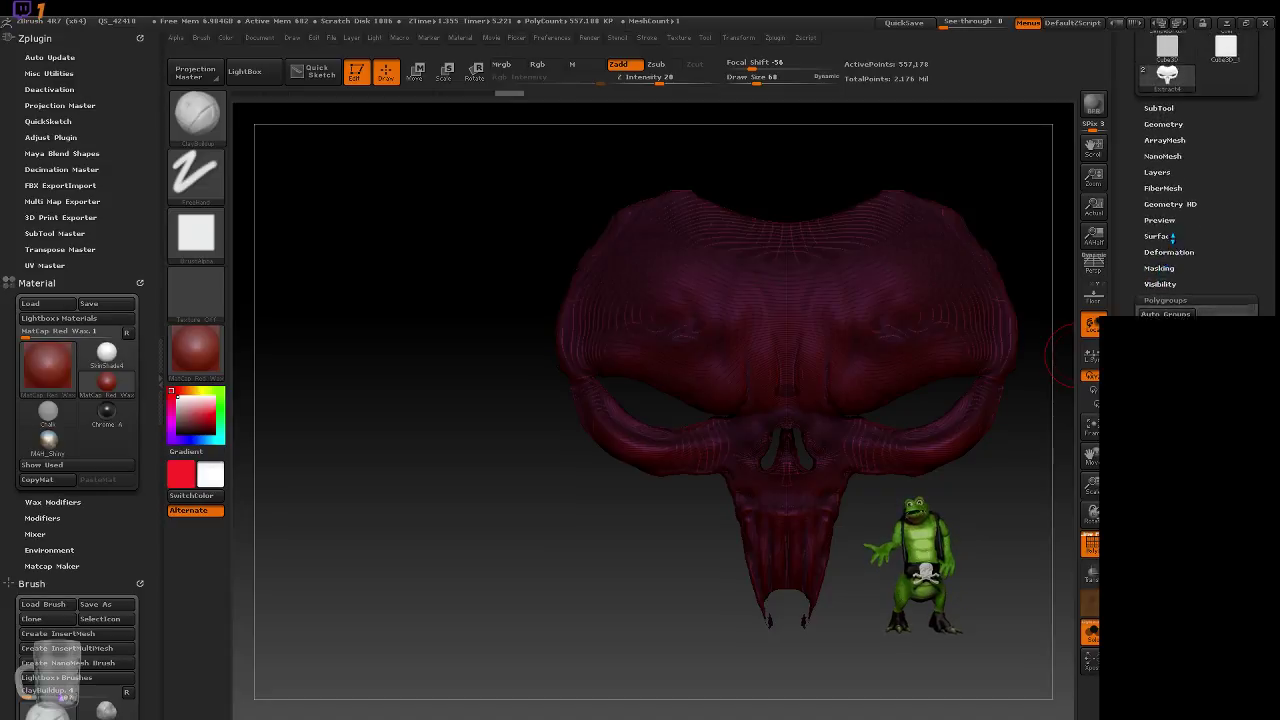
scroll(1172, 232, up, 2)
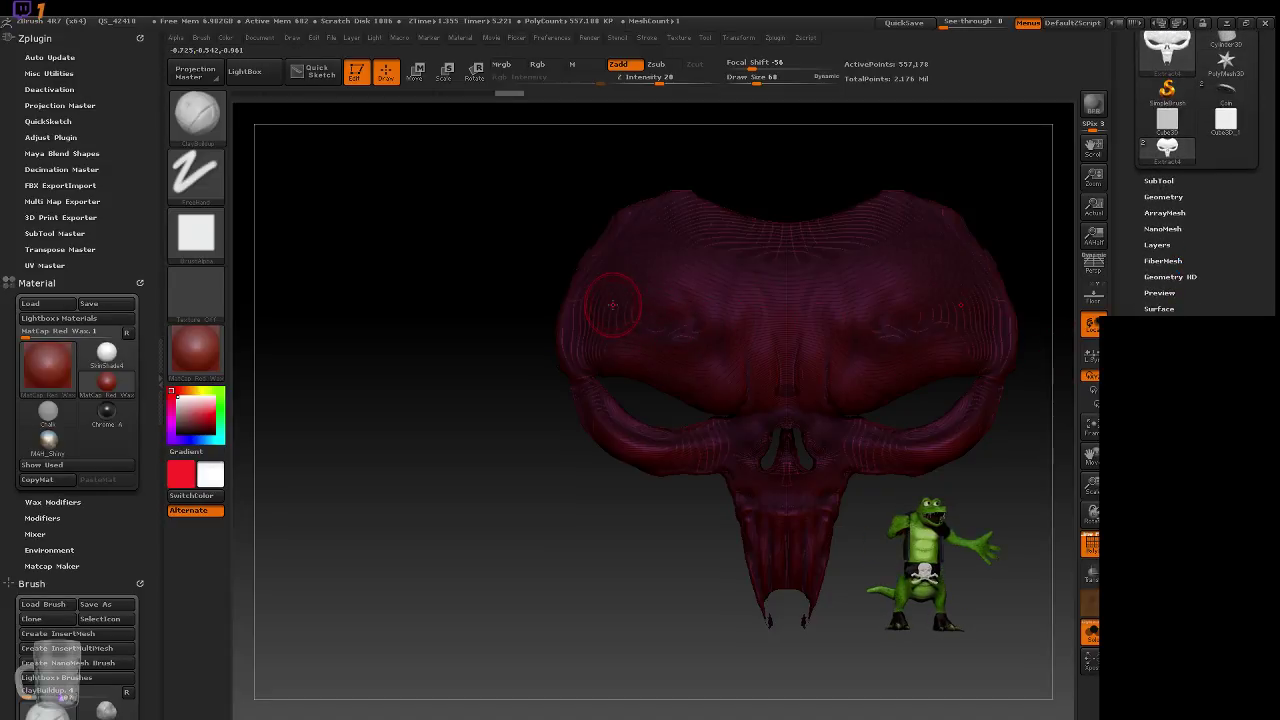
alt+drag(754, 178, 794, 209)
alt+drag(719, 147, 790, 260)
key(s)
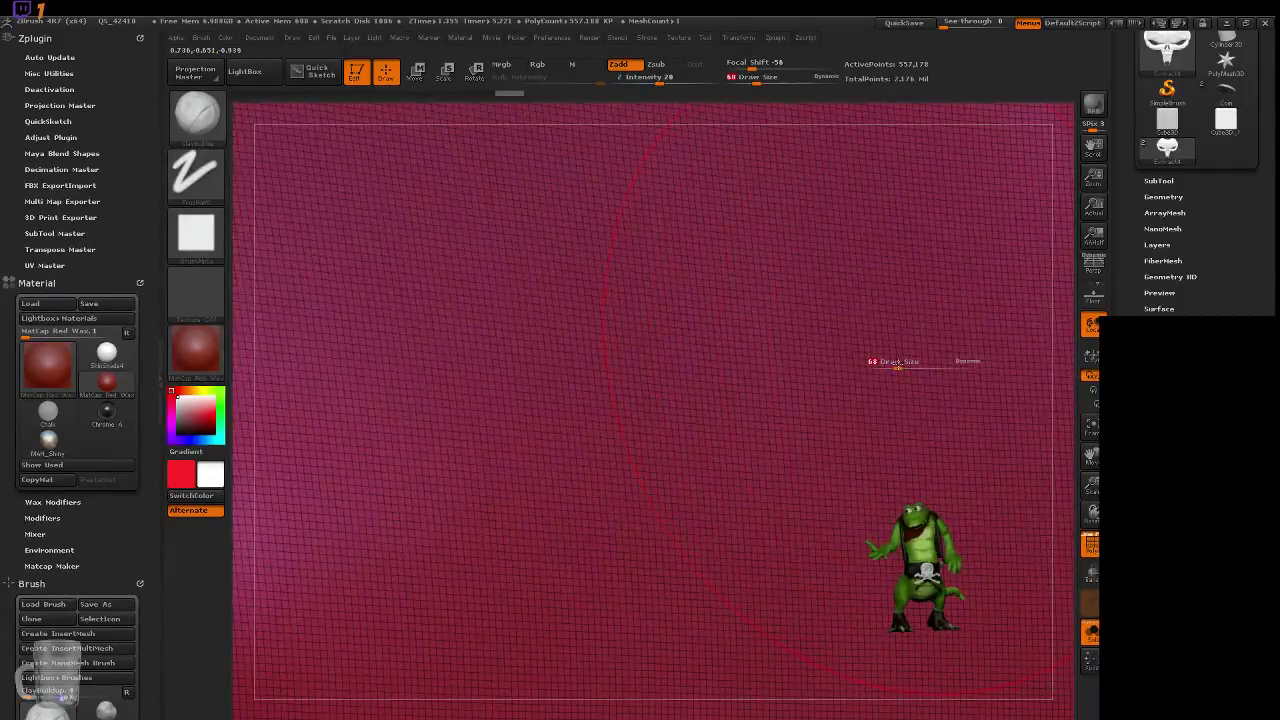
drag(897, 367, 892, 372)
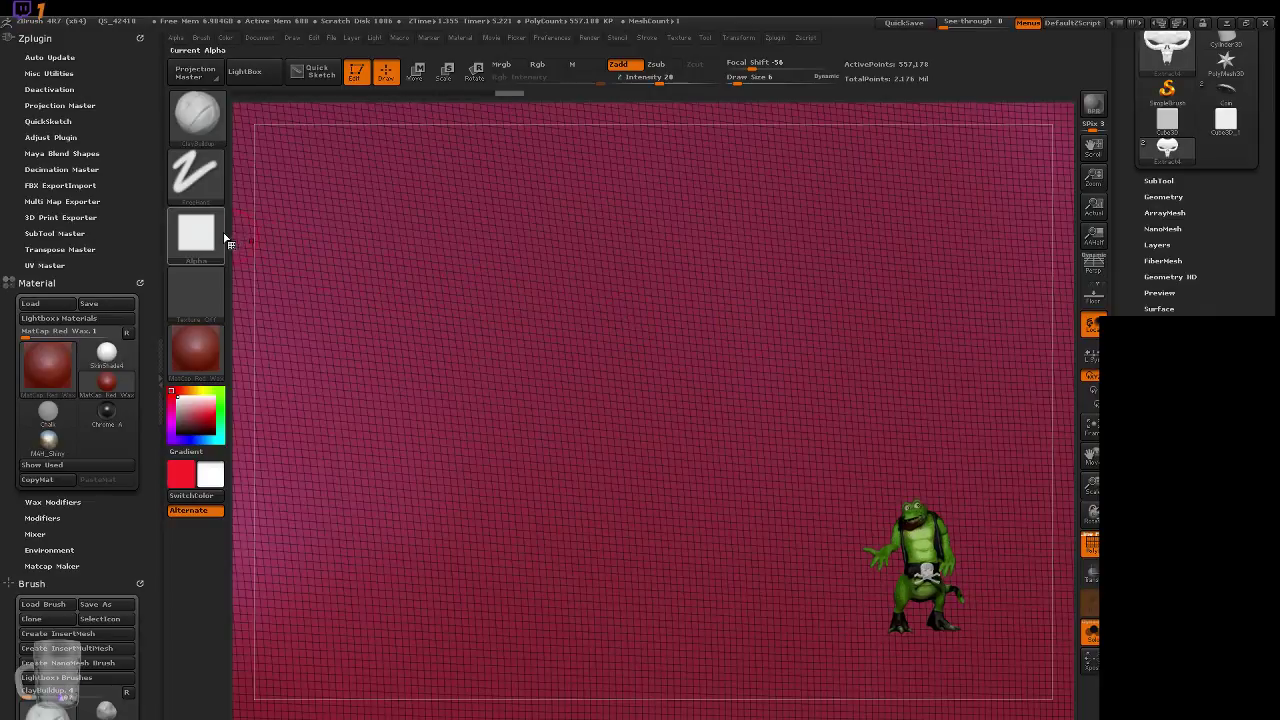
click(208, 124)
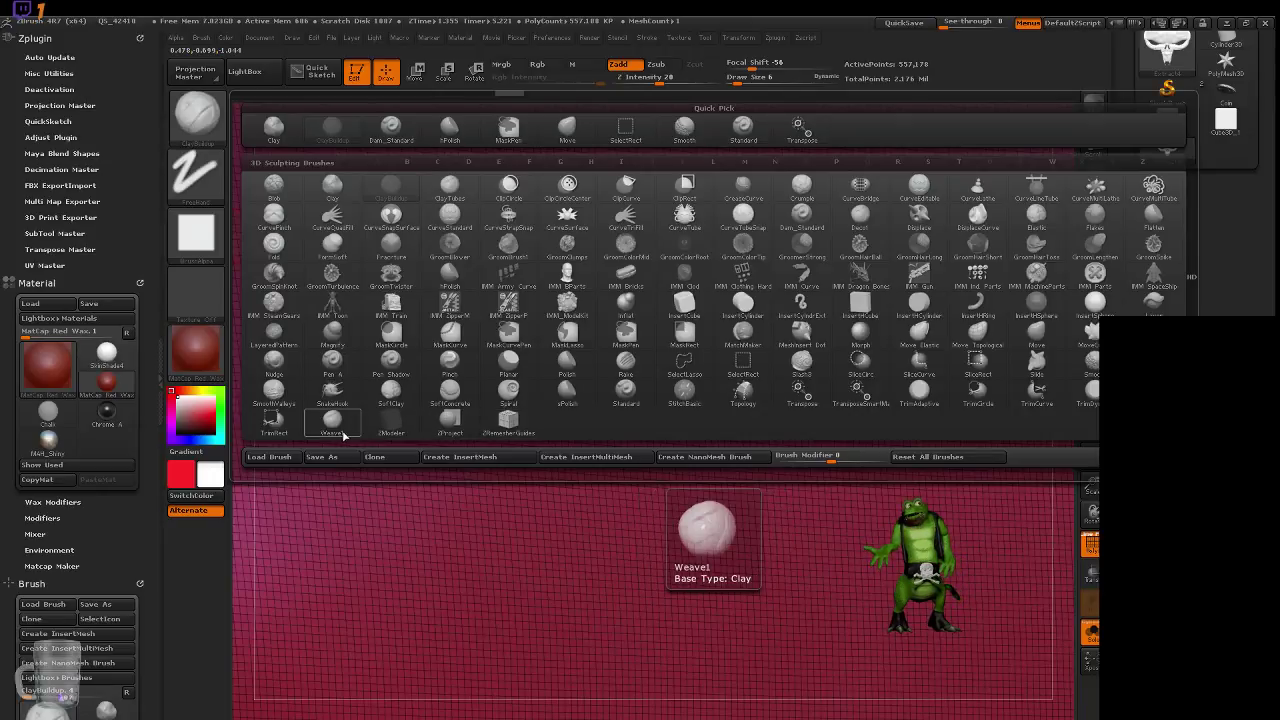
click(390, 425)
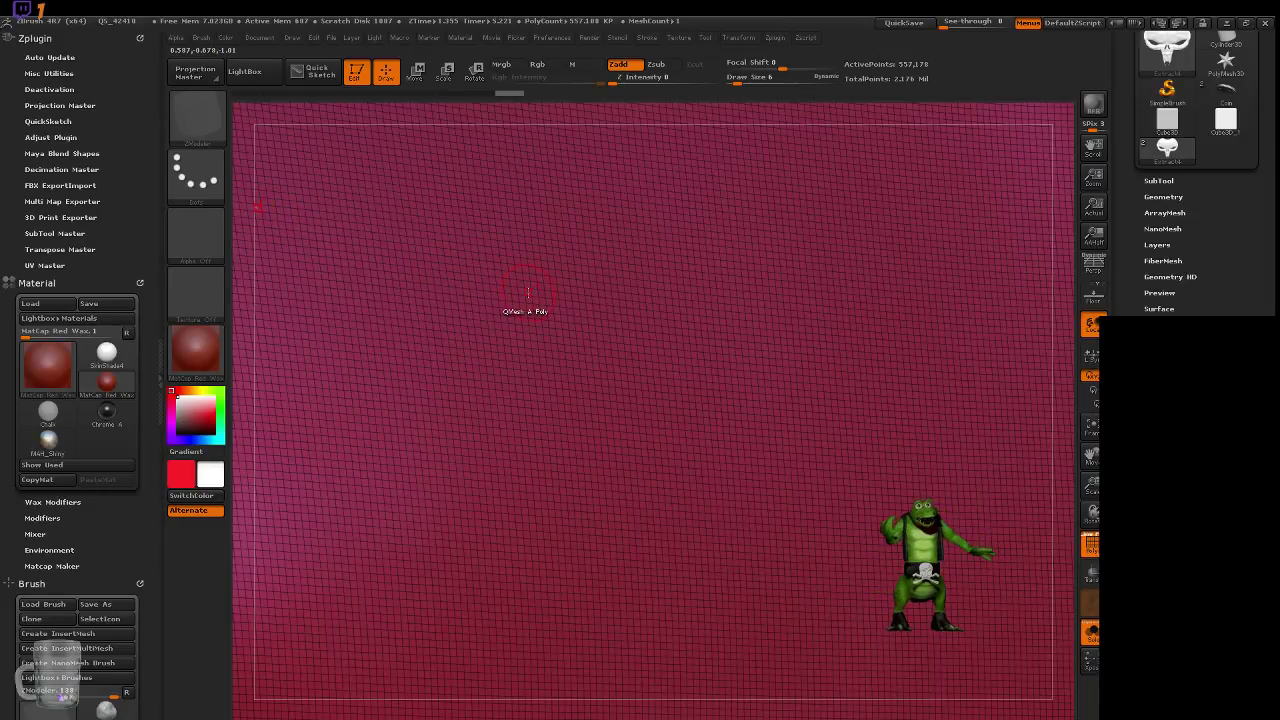
Set the ZModeler polygon action to Mask with the target Polygroup All, and mask the skull's front surface.
key(space)
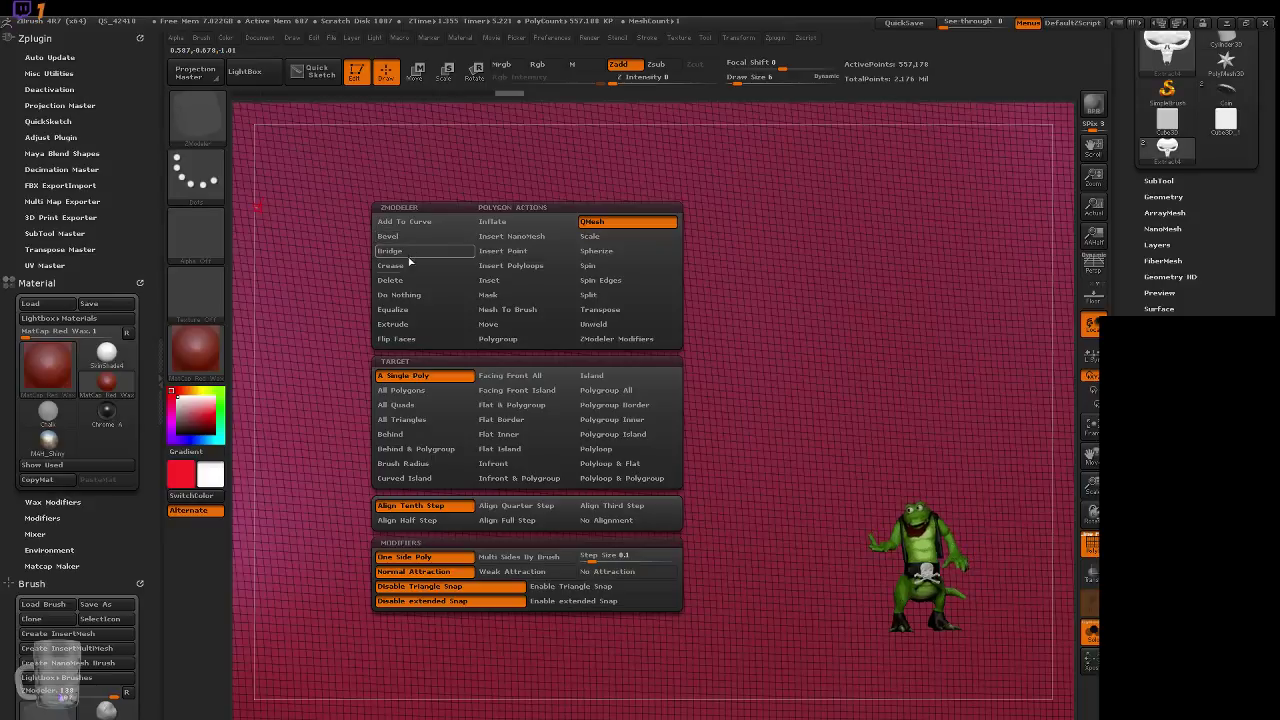
click(489, 295)
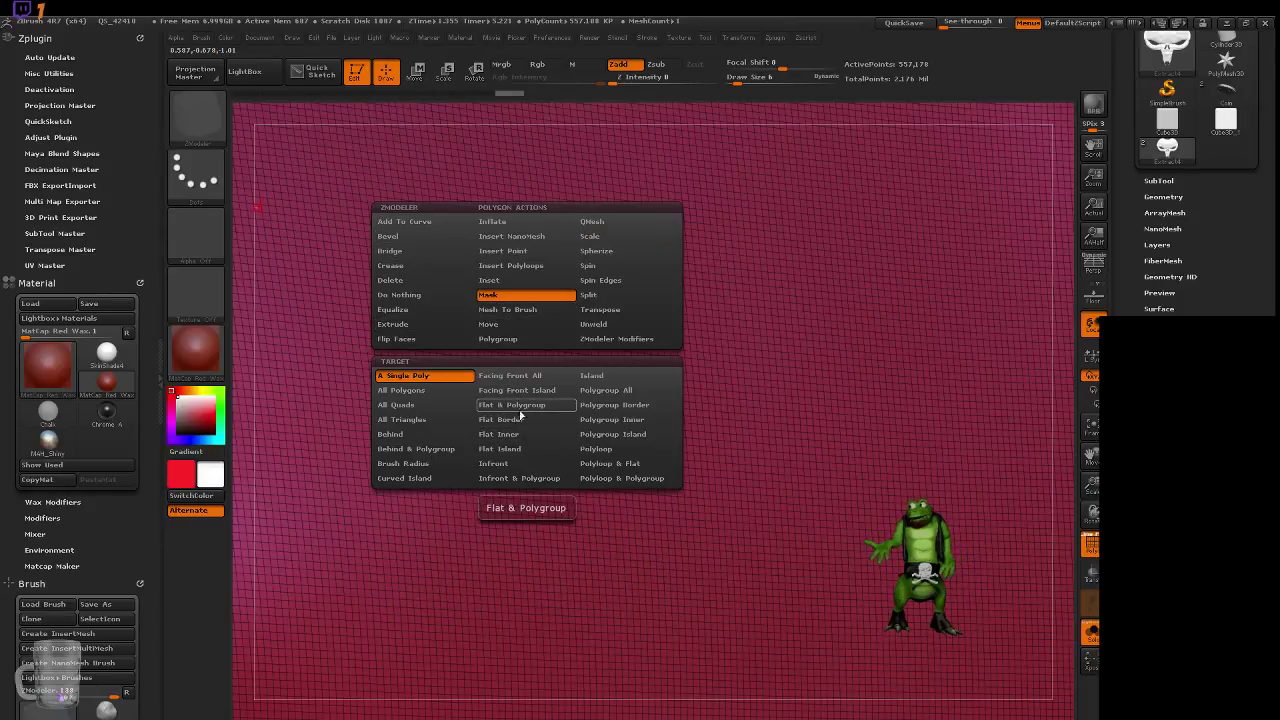
click(619, 390)
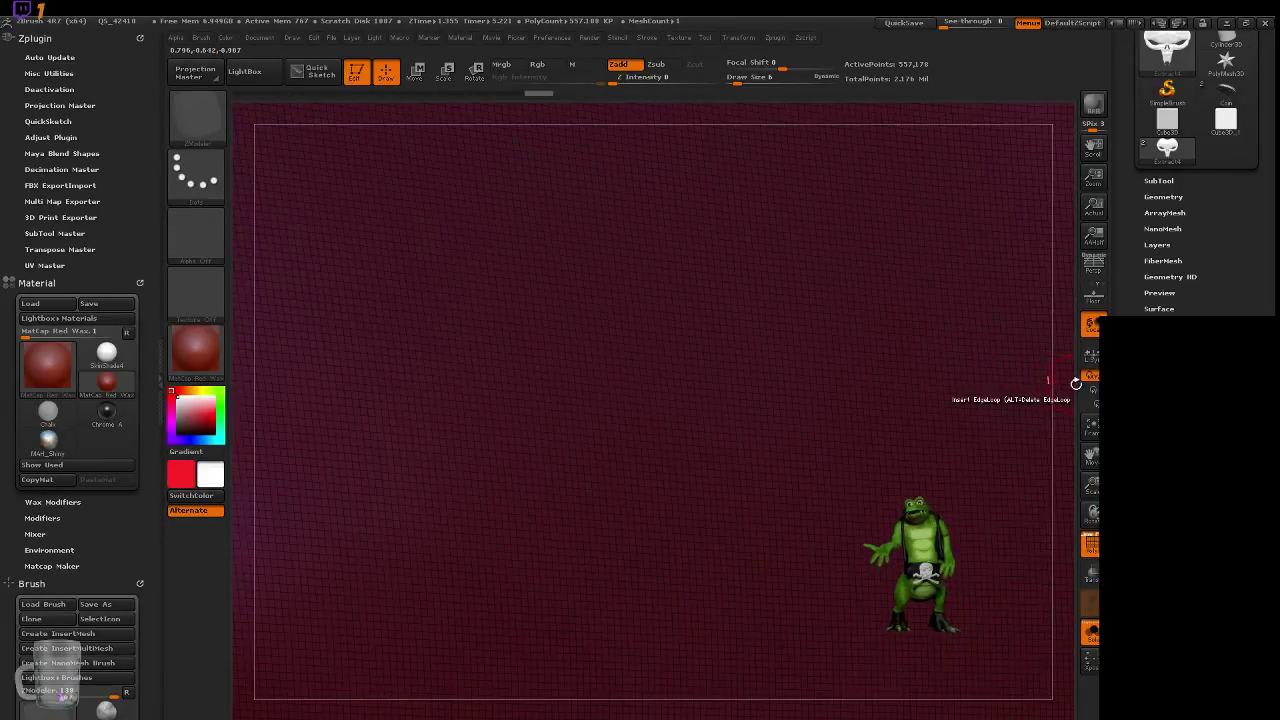
Switch to the Inflat brush, set the draw size to 226 and inflate the unmasked back of the skull.
mouse_move(1063, 371)
mouse_down()
mouse_move(1042, 143)
mouse_move(1038, 224)
mouse_move(963, 194)
mouse_move(919, 194)
mouse_move(923, 329)
mouse_move(686, 303)
mouse_move(694, 460)
mouse_move(620, 457)
mouse_move(686, 480)
mouse_move(660, 520)
mouse_move(609, 526)
mouse_move(837, 534)
mouse_move(827, 510)
mouse_move(837, 529)
mouse_move(760, 531)
mouse_up()
key(b)
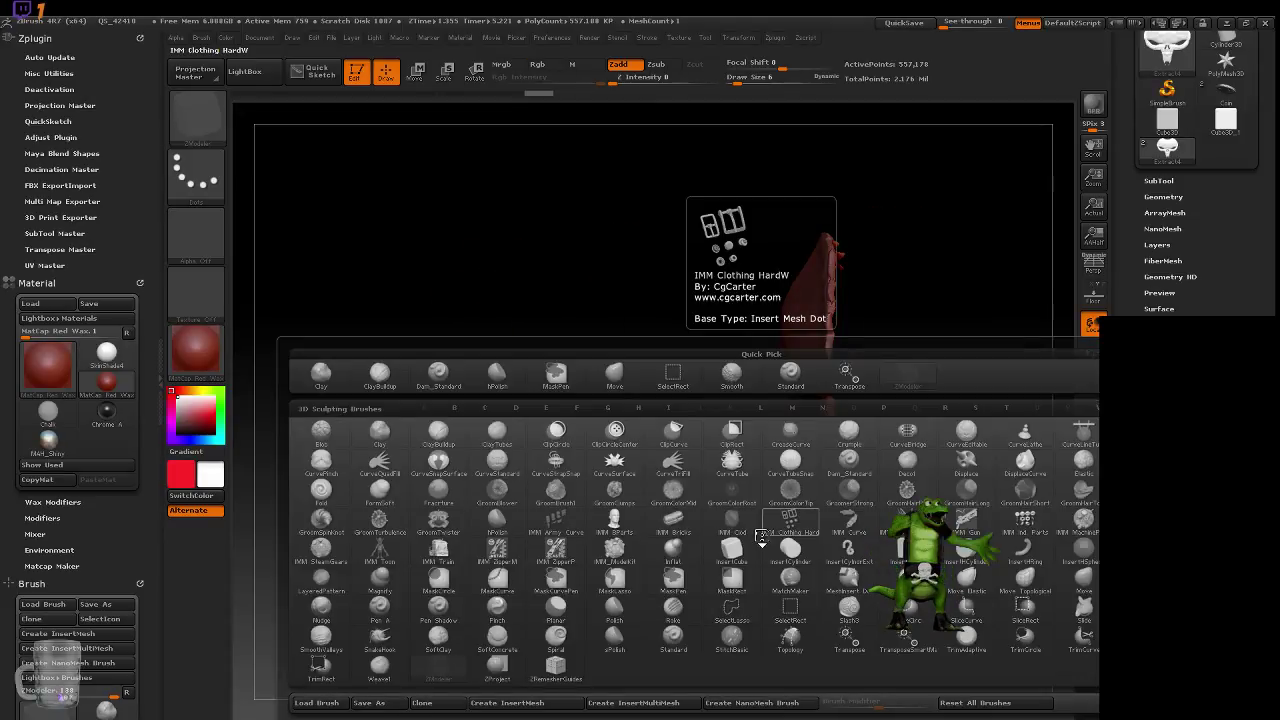
key(i)
key(n)
key(s)
drag(941, 448, 868, 316)
mouse_move(890, 268)
mouse_down()
mouse_move(965, 262)
mouse_move(866, 322)
mouse_move(953, 365)
mouse_move(962, 425)
mouse_up()
mouse_move(842, 412)
mouse_down()
mouse_move(868, 407)
mouse_move(870, 422)
mouse_move(910, 432)
mouse_up()
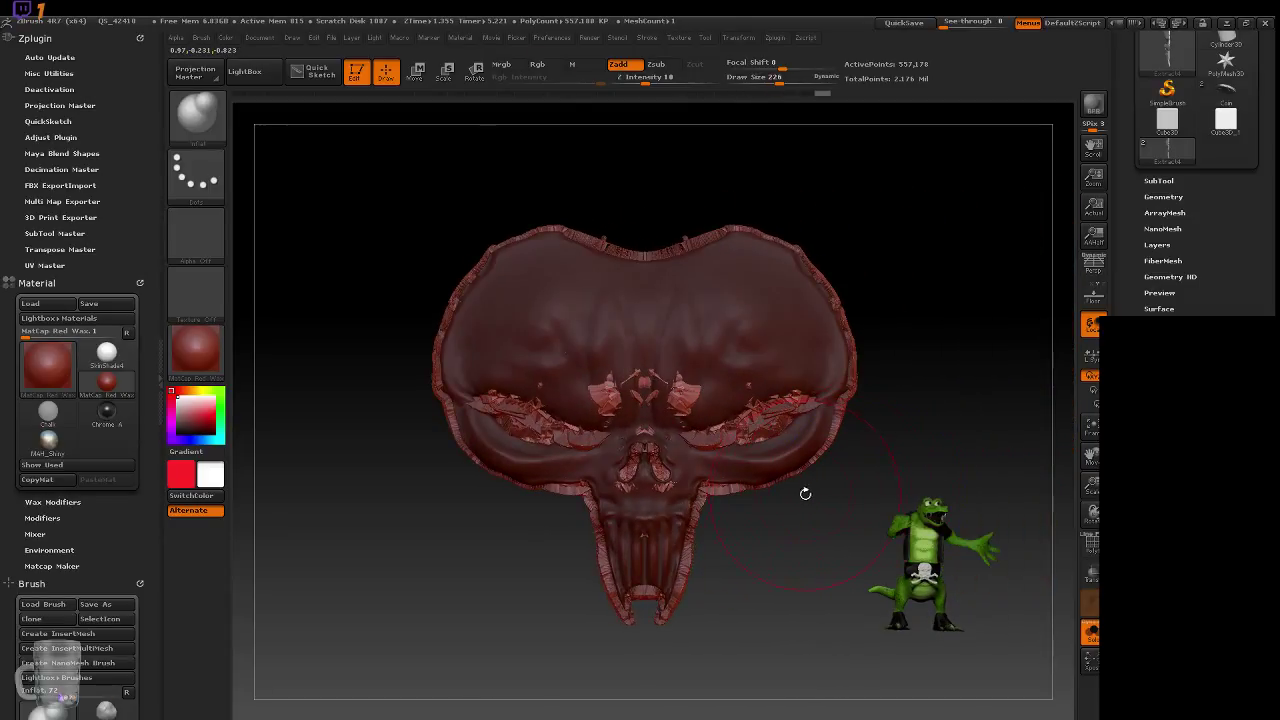
Set the draw size to 122 and smooth the inflated geometry poking through around the eye sockets and nose.
key(s)
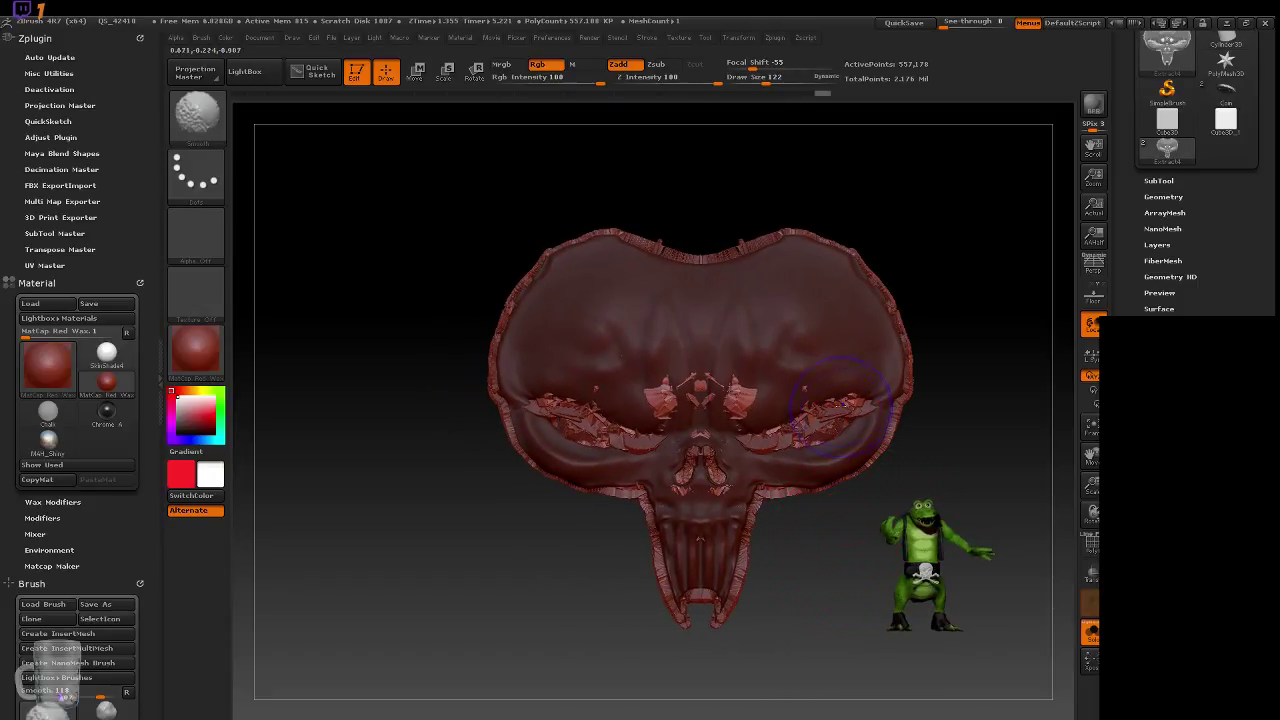
mouse_move(940, 450)
mouse_down()
mouse_move(975, 452)
mouse_move(940, 440)
mouse_up()
mouse_move(708, 392)
shift+mouse_down()
mouse_move(740, 395)
mouse_move(718, 484)
mouse_move(744, 484)
mouse_move(716, 470)
mouse_move(690, 420)
mouse_move(752, 432)
shift+mouse_up()
mouse_move(846, 503)
mouse_down()
mouse_move(818, 500)
mouse_move(941, 529)
mouse_up()
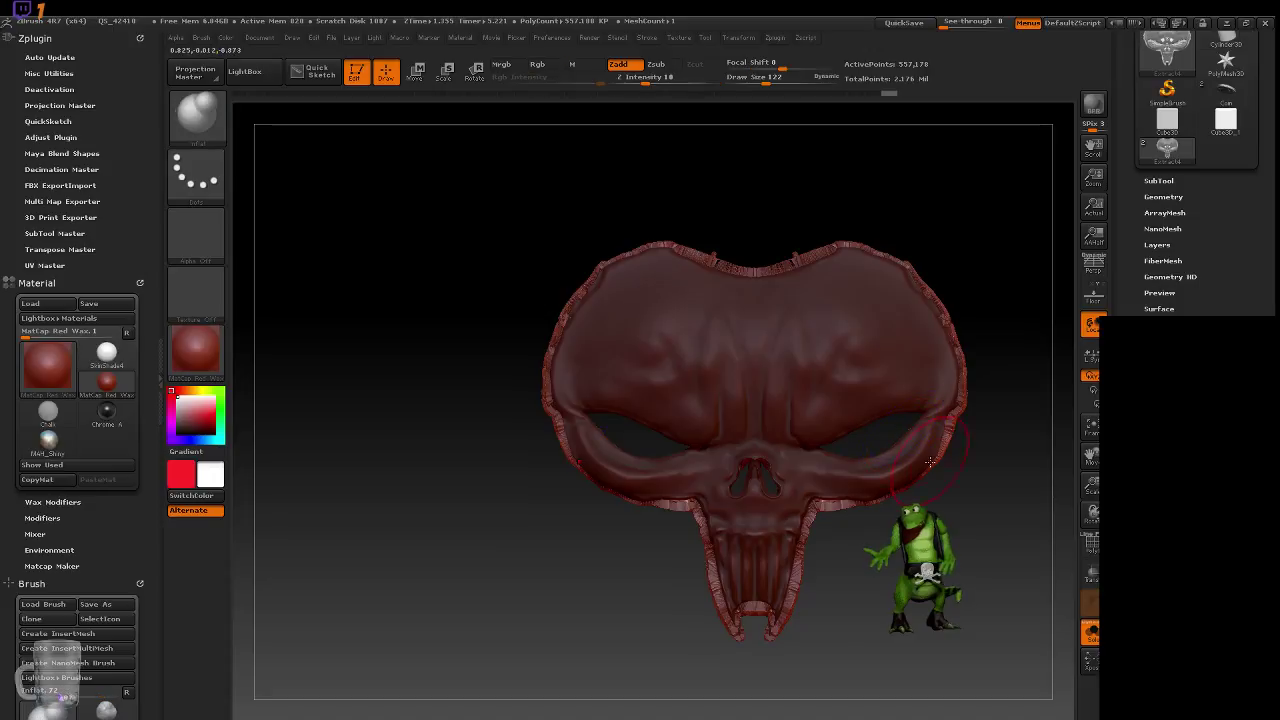
Inflate the back of the skull further with Inflat strokes over the forehead and eye area.
mouse_move(980, 514)
mouse_down()
mouse_move(853, 504)
mouse_move(871, 477)
mouse_move(838, 478)
mouse_move(748, 428)
mouse_move(725, 360)
mouse_up()
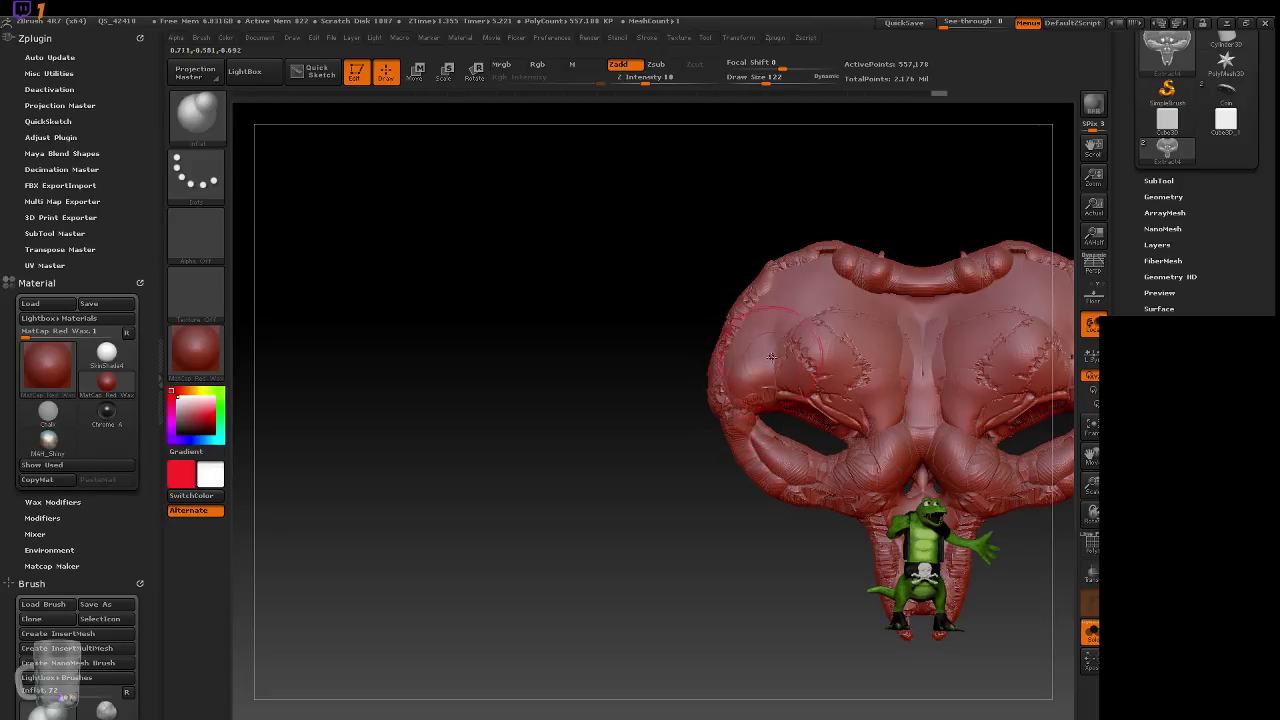
drag(800, 350, 830, 300)
mouse_move(937, 527)
mouse_down()
mouse_move(922, 553)
mouse_move(908, 498)
mouse_move(924, 486)
mouse_move(932, 555)
mouse_up()
drag(690, 580, 420, 580)
Set the draw size to 45 and smooth the bulging geometry around the jaw and below the cheekbones.
key(s)
mouse_move(926, 565)
shift+mouse_down()
mouse_move(924, 545)
mouse_move(908, 545)
mouse_move(922, 572)
shift+mouse_up()
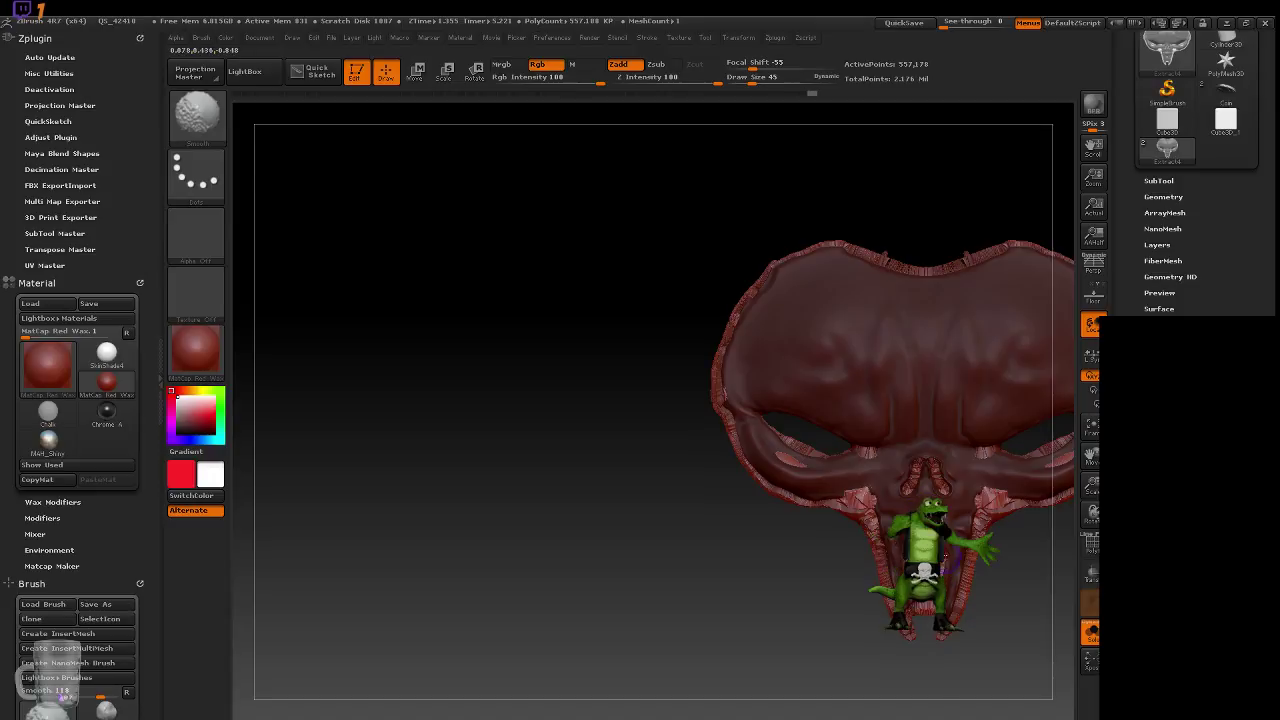
mouse_move(1010, 610)
mouse_down()
mouse_move(1036, 606)
mouse_move(1010, 608)
mouse_up()
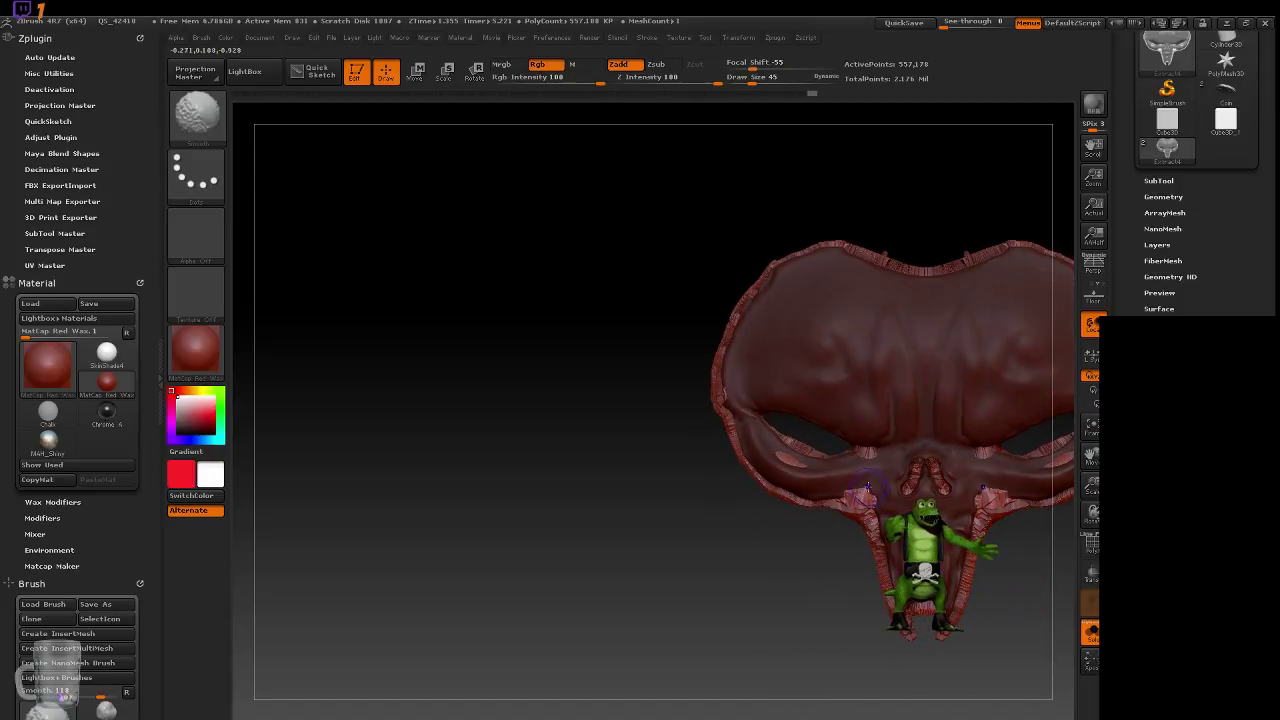
shift+drag(863, 490, 857, 496)
drag(786, 582, 766, 582)
Smooth the protruding geometry along the lower eye sockets, inner eye corners and nose cavity.
mouse_move(806, 454)
shift+mouse_down()
mouse_move(794, 461)
mouse_move(796, 450)
mouse_move(802, 466)
shift+mouse_up()
key(shift)
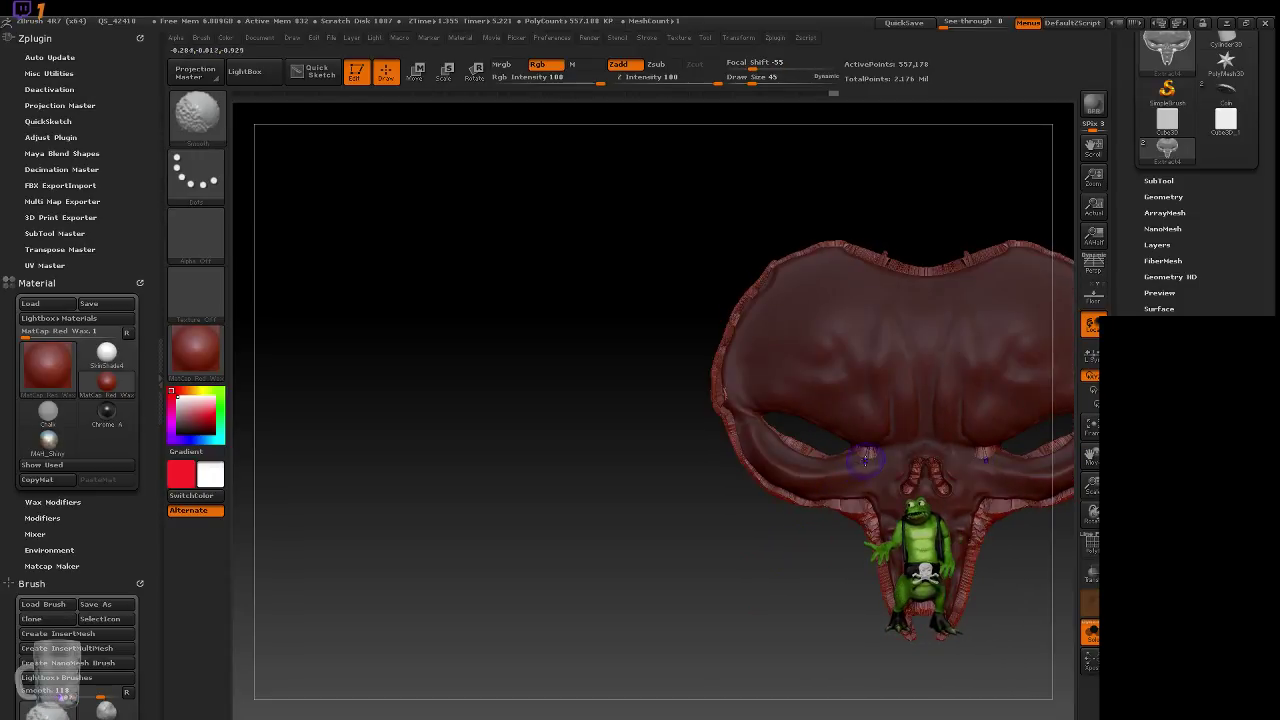
shift+drag(870, 460, 862, 456)
mouse_move(790, 560)
mouse_down()
mouse_move(811, 560)
mouse_move(800, 560)
mouse_up()
shift+drag(914, 484, 922, 472)
drag(1027, 590, 1012, 589)
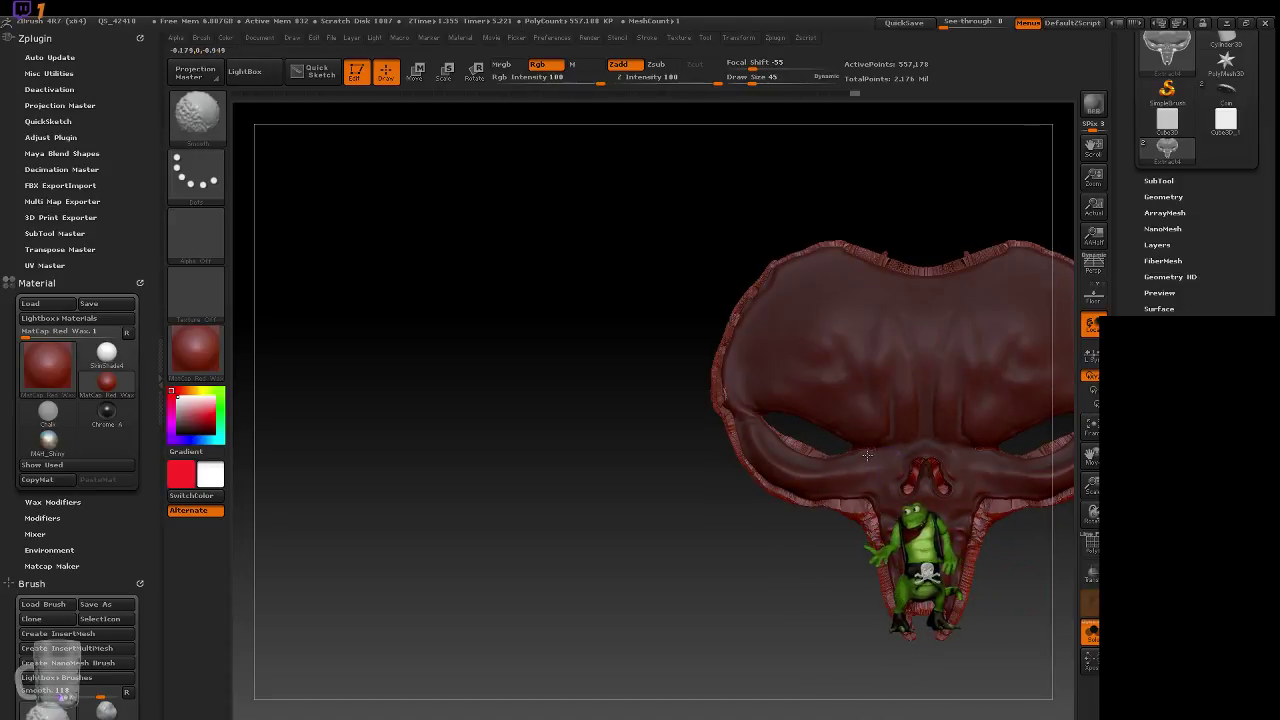
shift+drag(877, 454, 775, 438)
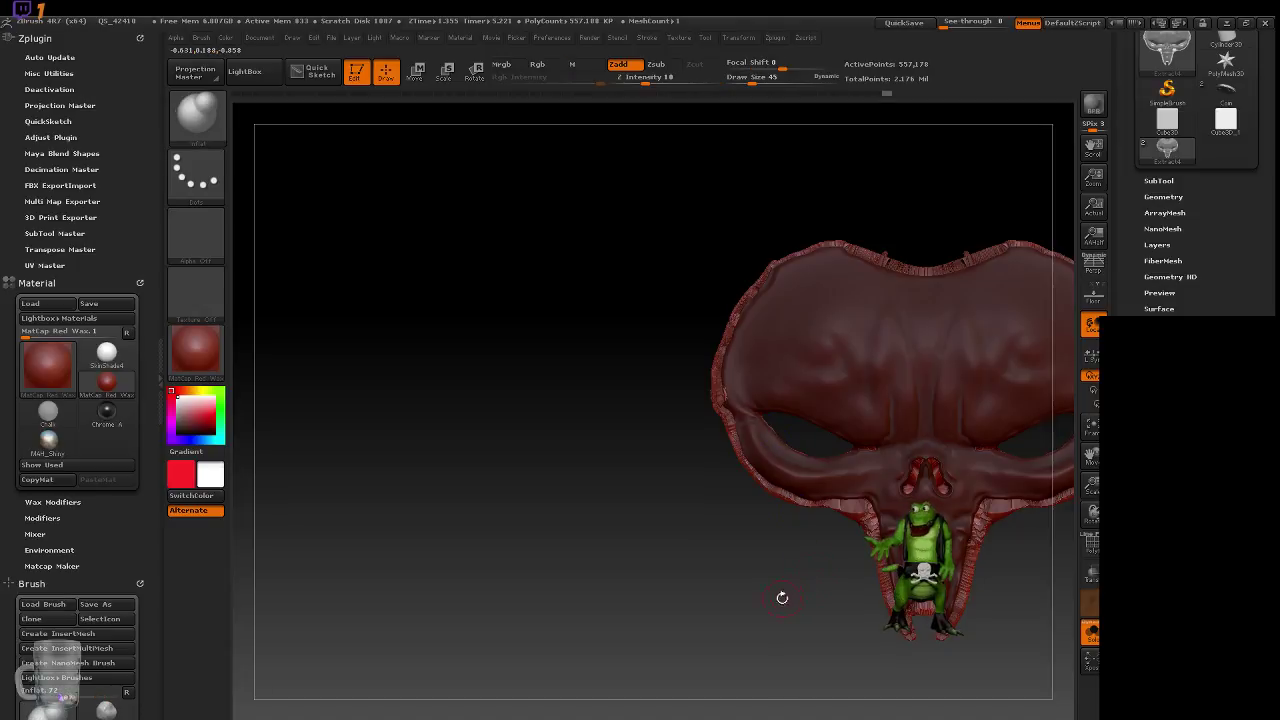
Set the draw size to 110 and smooth the unmasked geometry showing through the nose cavity from the front.
mouse_move(773, 606)
mouse_down()
mouse_move(723, 678)
mouse_move(796, 630)
mouse_move(686, 626)
mouse_up()
mouse_move(920, 592)
mouse_down()
mouse_move(905, 594)
mouse_move(985, 591)
mouse_up()
key(s)
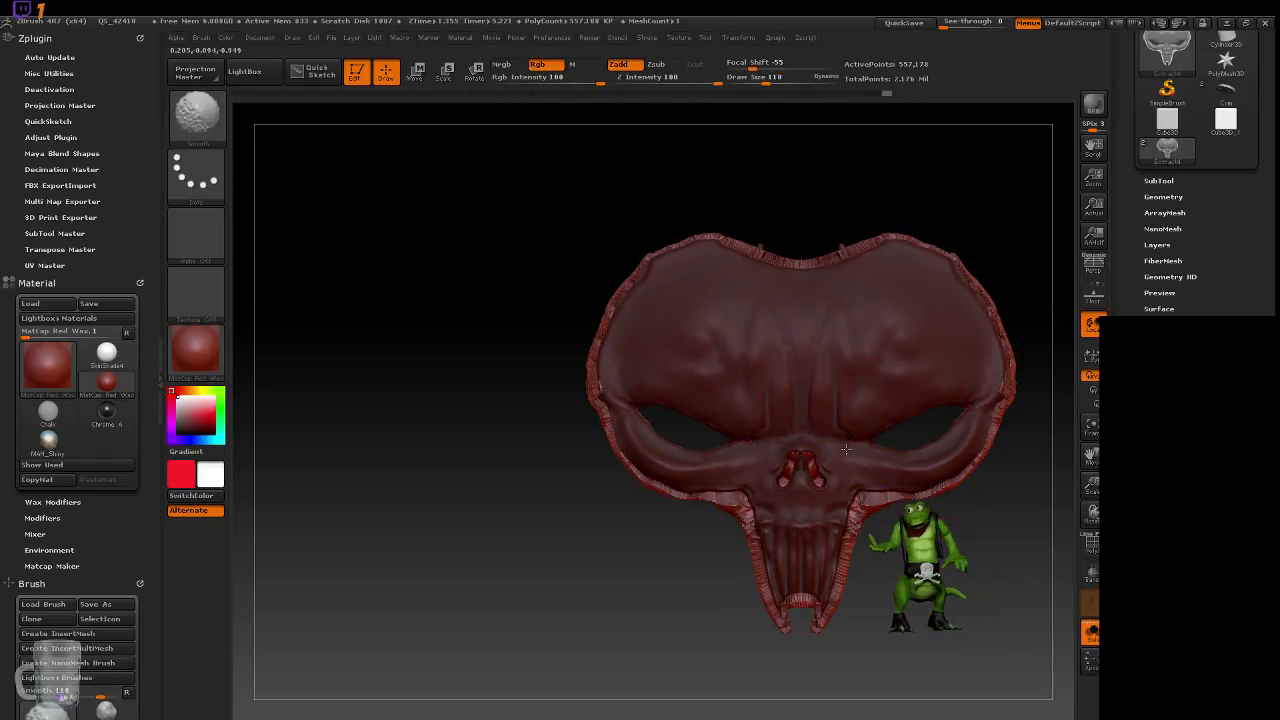
mouse_move(931, 533)
mouse_down()
mouse_move(968, 540)
mouse_move(940, 536)
mouse_up()
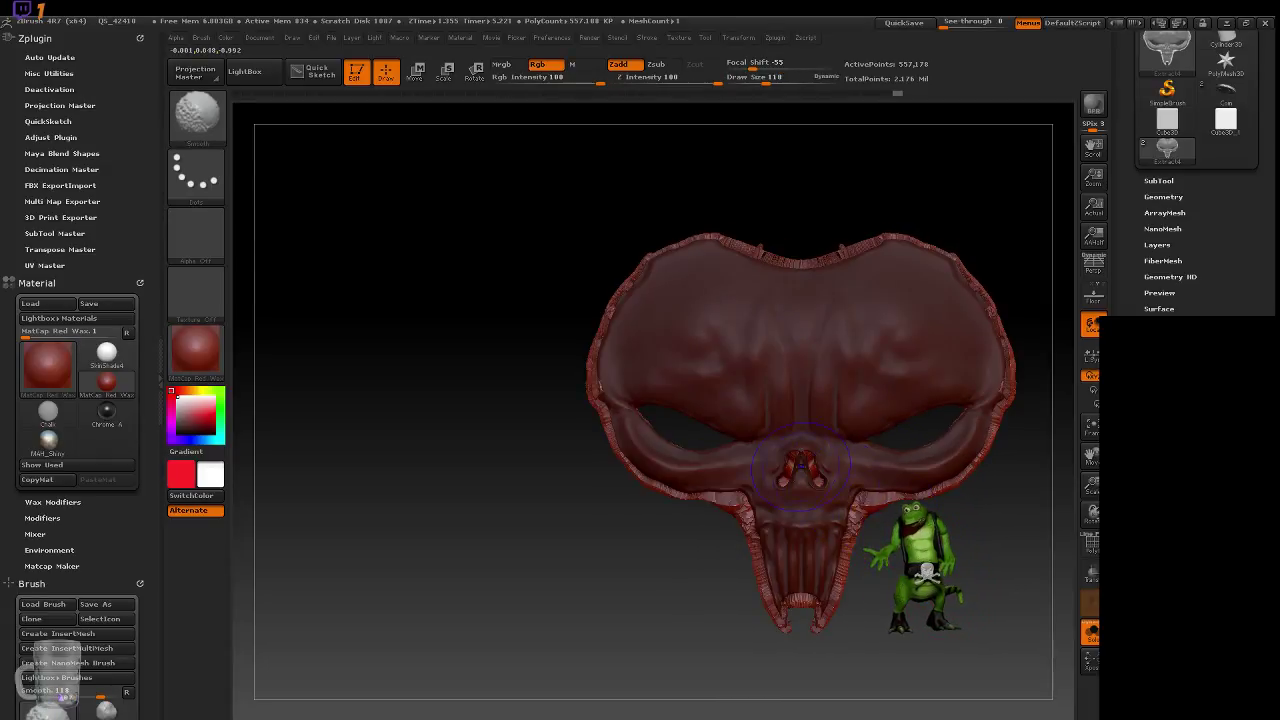
shift+drag(796, 463, 808, 466)
mouse_move(980, 540)
mouse_down()
mouse_move(940, 538)
mouse_move(977, 540)
mouse_up()
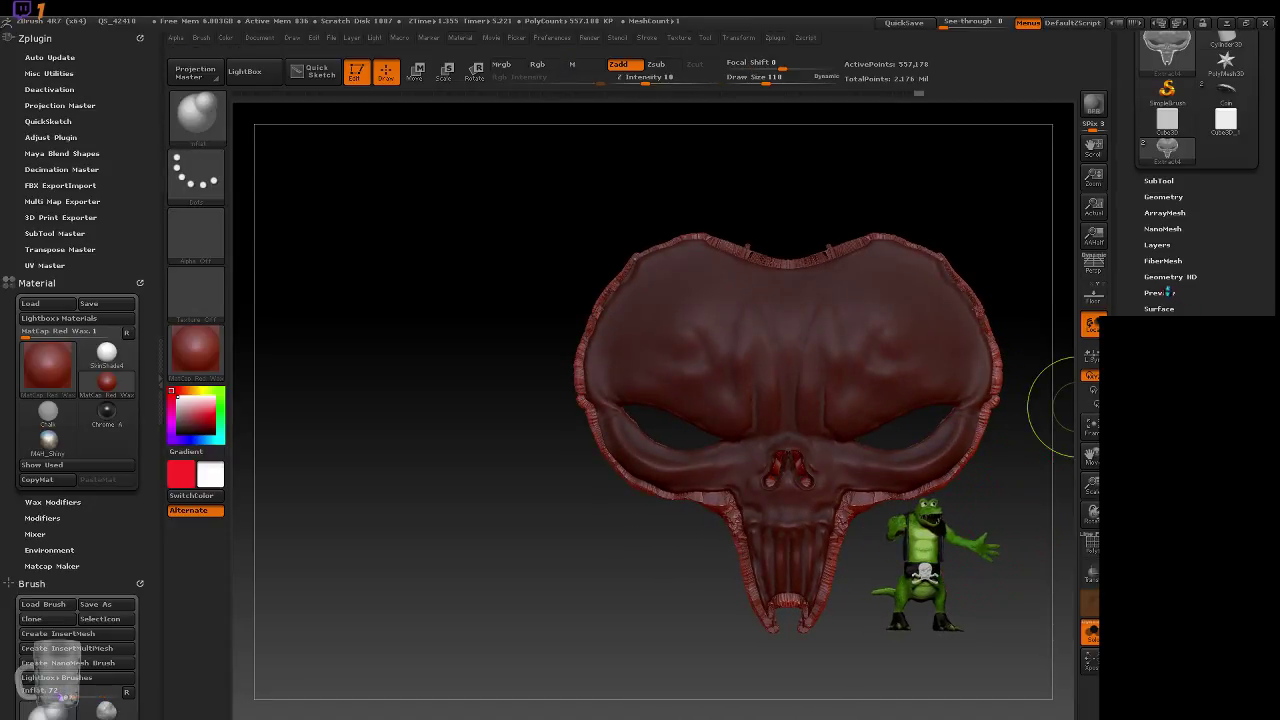
Clear the mask and remesh the whole skull.
mouse_move(1206, 553)
mouse_down()
mouse_move(1206, 203)
mouse_move(1206, 550)
mouse_up()
click(1174, 198)
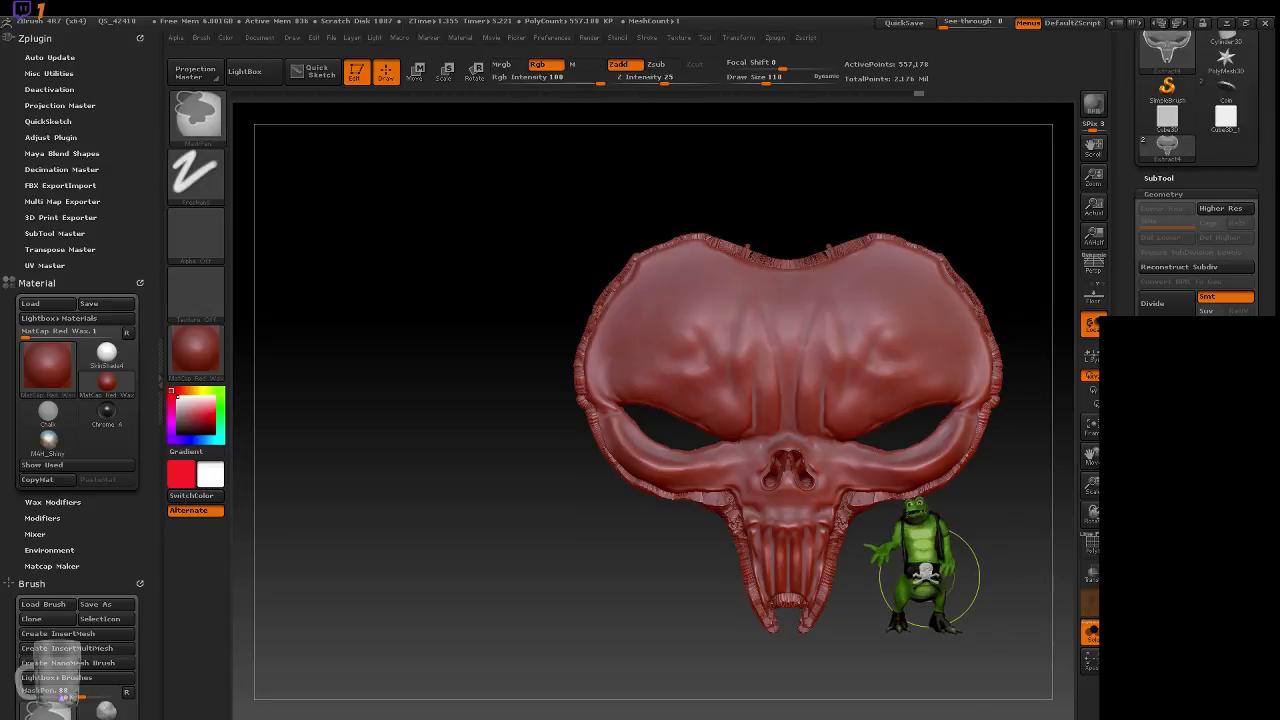
ctrl+click(977, 542)
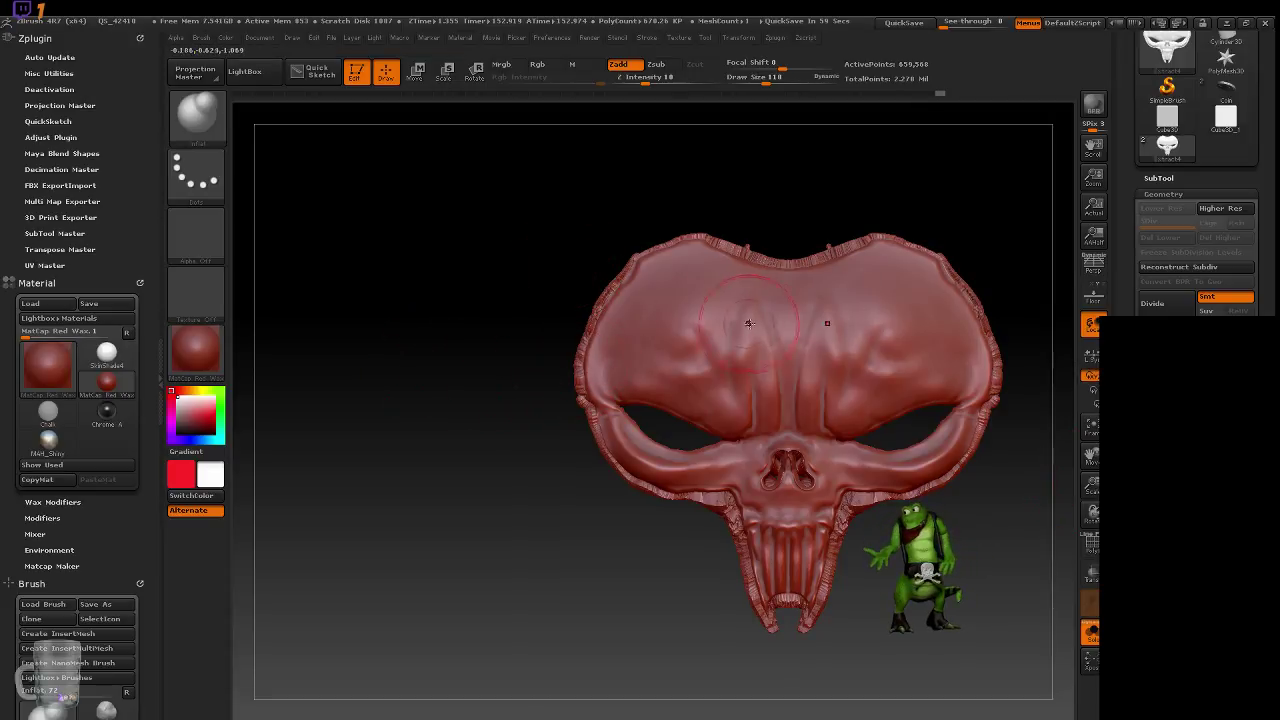
Set the draw size to 75 and smooth the jagged rim around the jaw, cheekbones and top of the skull.
alt+drag(933, 541, 897, 543)
key(s)
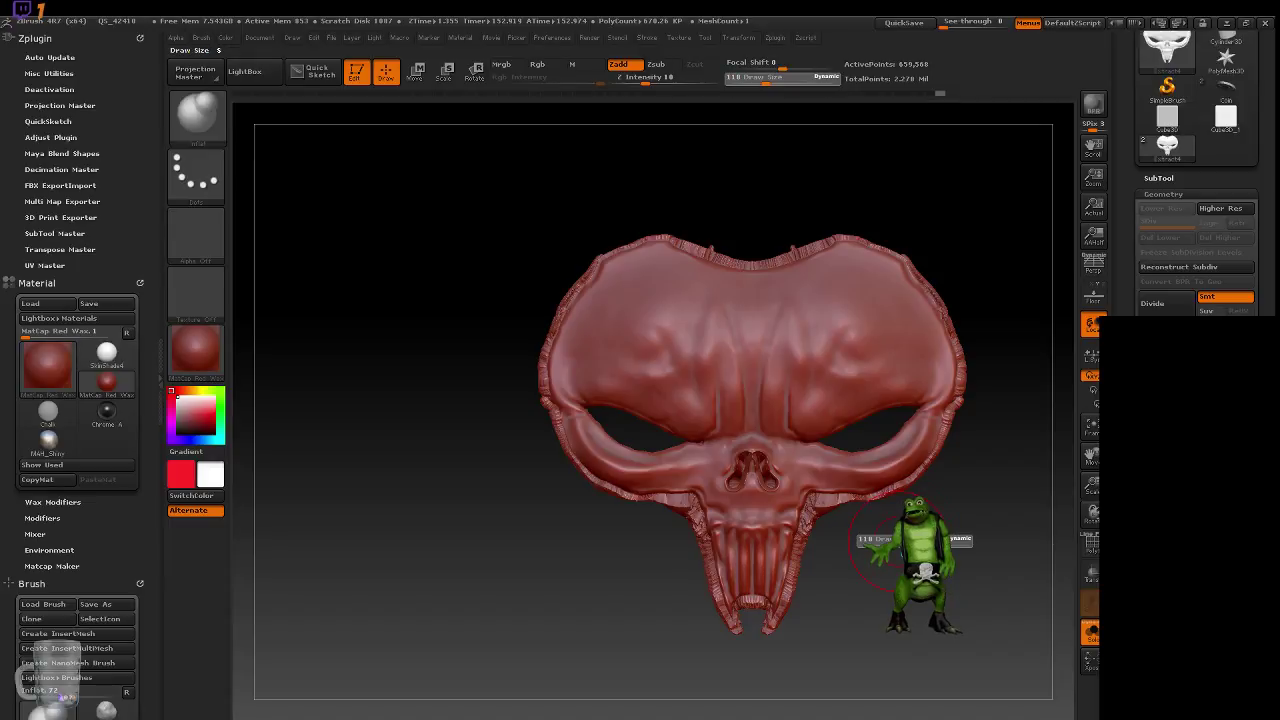
key(shift)
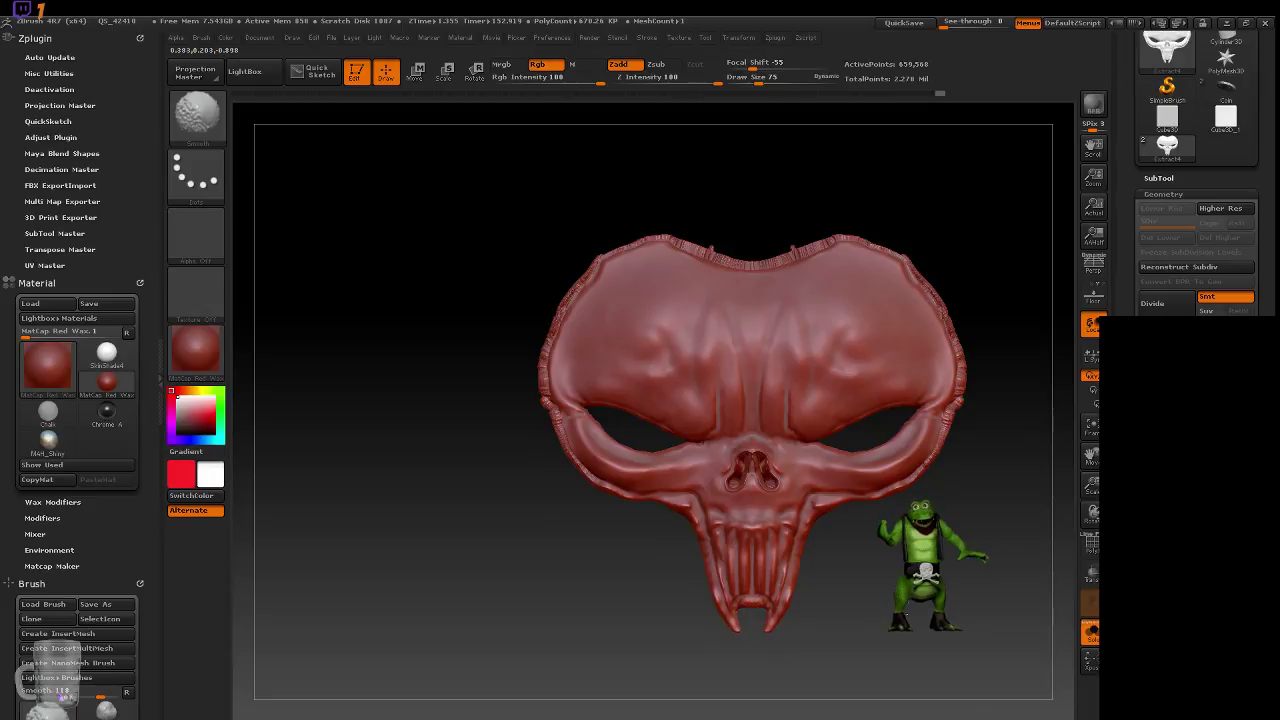
mouse_move(932, 463)
shift+mouse_down()
mouse_move(961, 398)
mouse_move(953, 318)
mouse_move(898, 243)
mouse_move(953, 308)
shift+mouse_up()
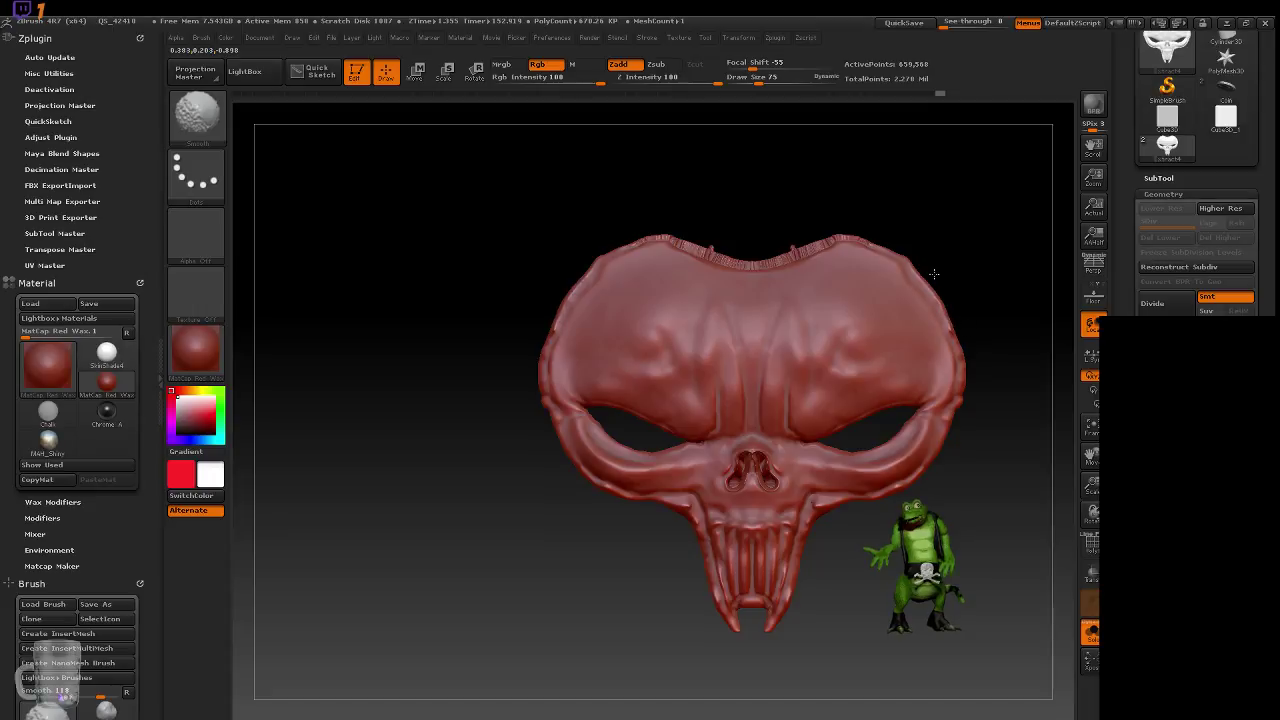
mouse_move(883, 240)
shift+mouse_down()
mouse_move(813, 243)
mouse_move(770, 262)
mouse_move(806, 250)
shift+mouse_up()
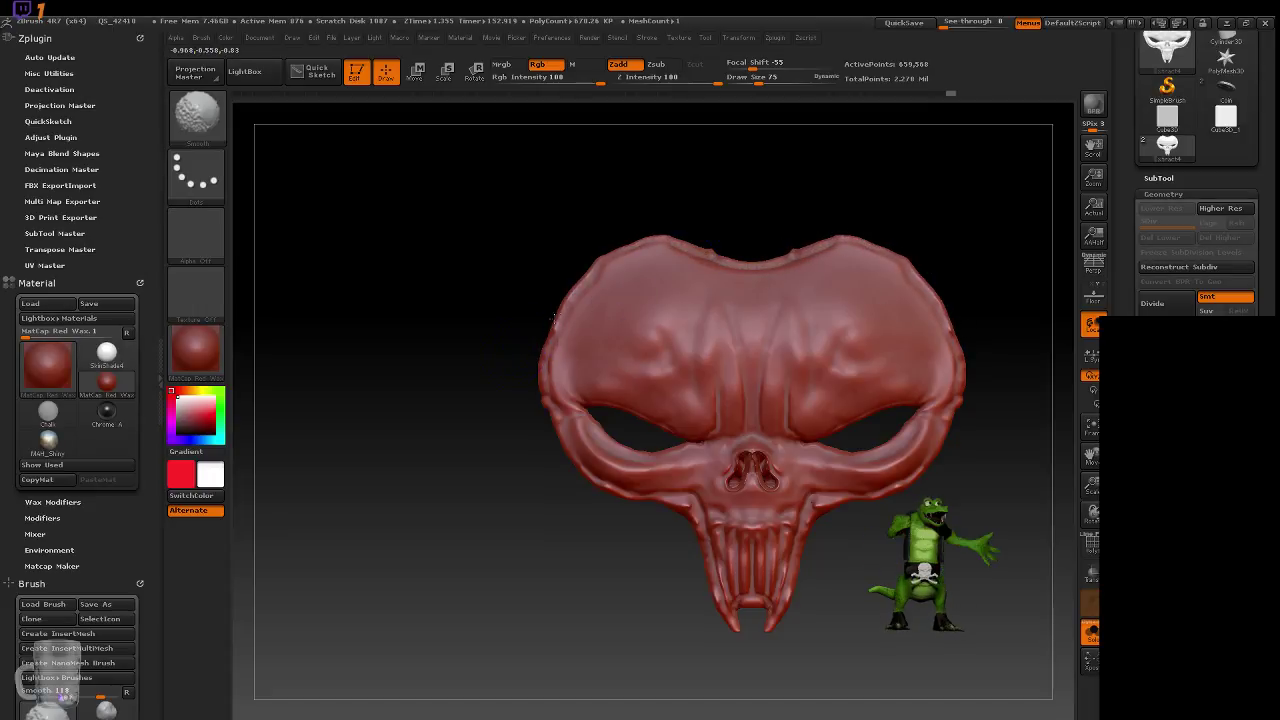
mouse_move(547, 317)
shift+mouse_down()
mouse_move(522, 344)
mouse_move(511, 393)
shift+mouse_up()
Smooth the creased geometry on the back of the skull across the forehead and above the eye sockets.
mouse_move(542, 504)
mouse_down()
mouse_move(571, 523)
mouse_move(700, 509)
mouse_move(577, 540)
mouse_move(669, 527)
mouse_move(683, 540)
mouse_up()
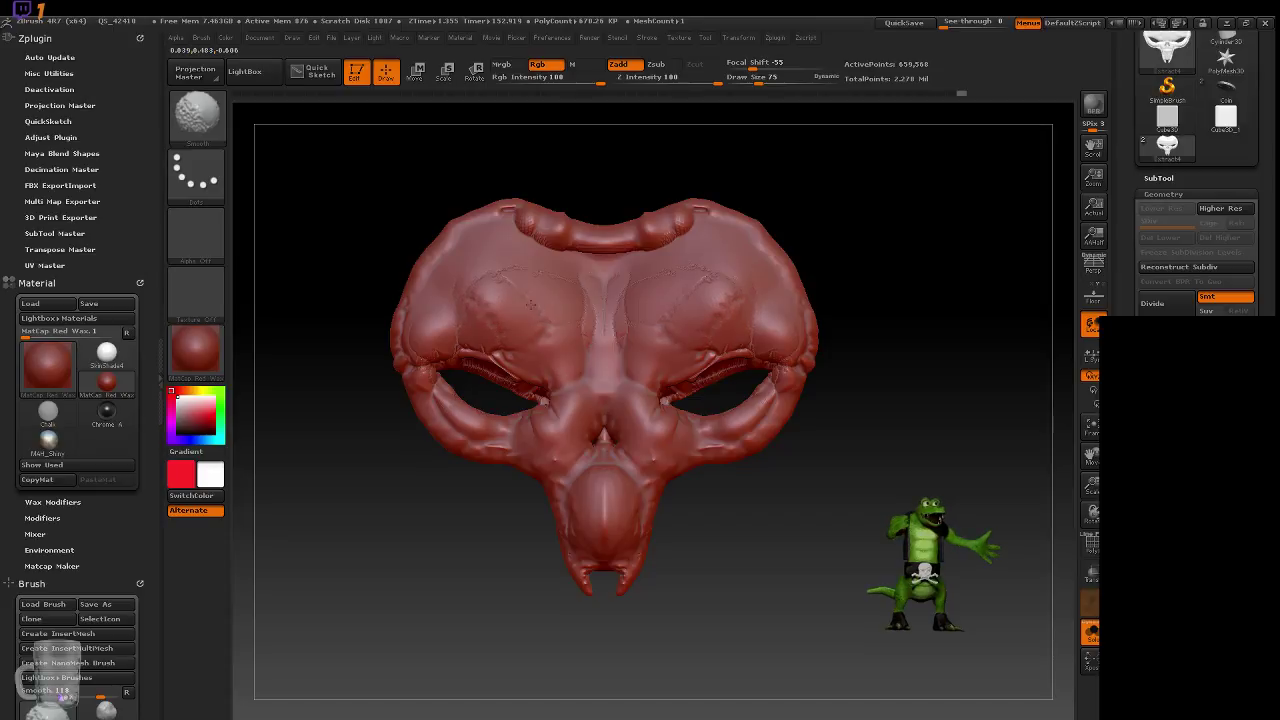
shift+drag(610, 296, 522, 243)
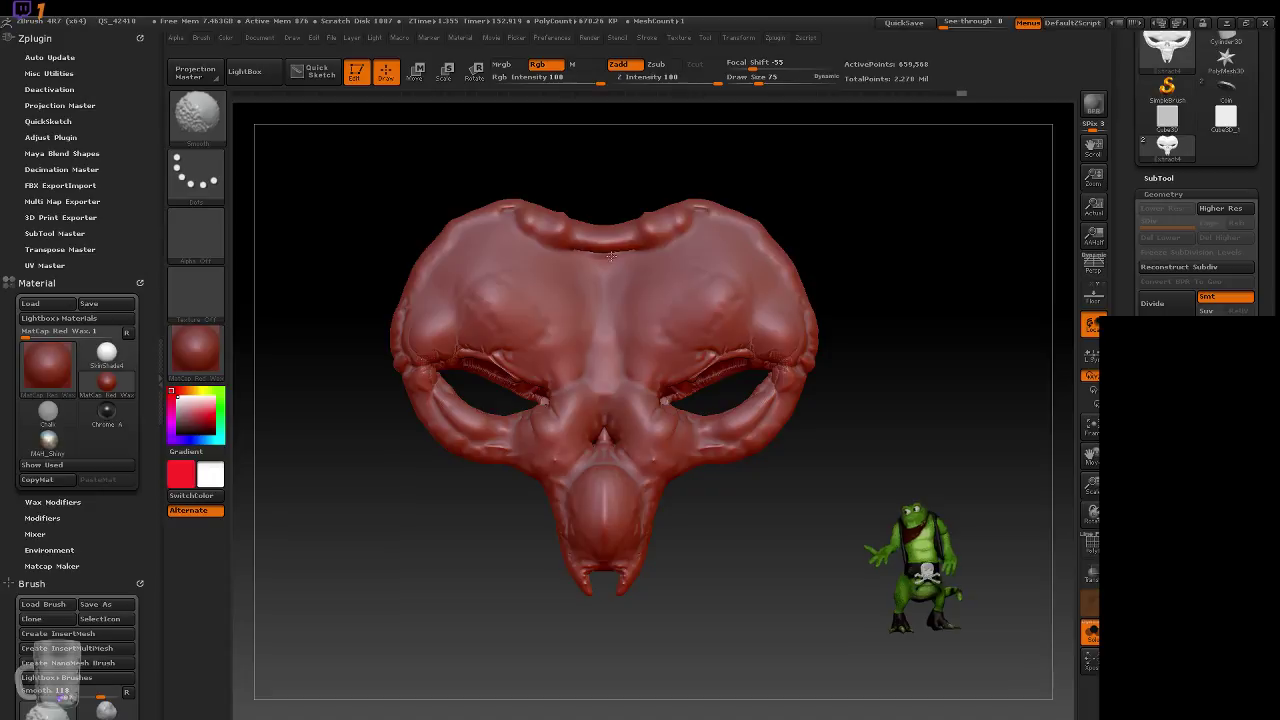
shift+drag(670, 371, 724, 359)
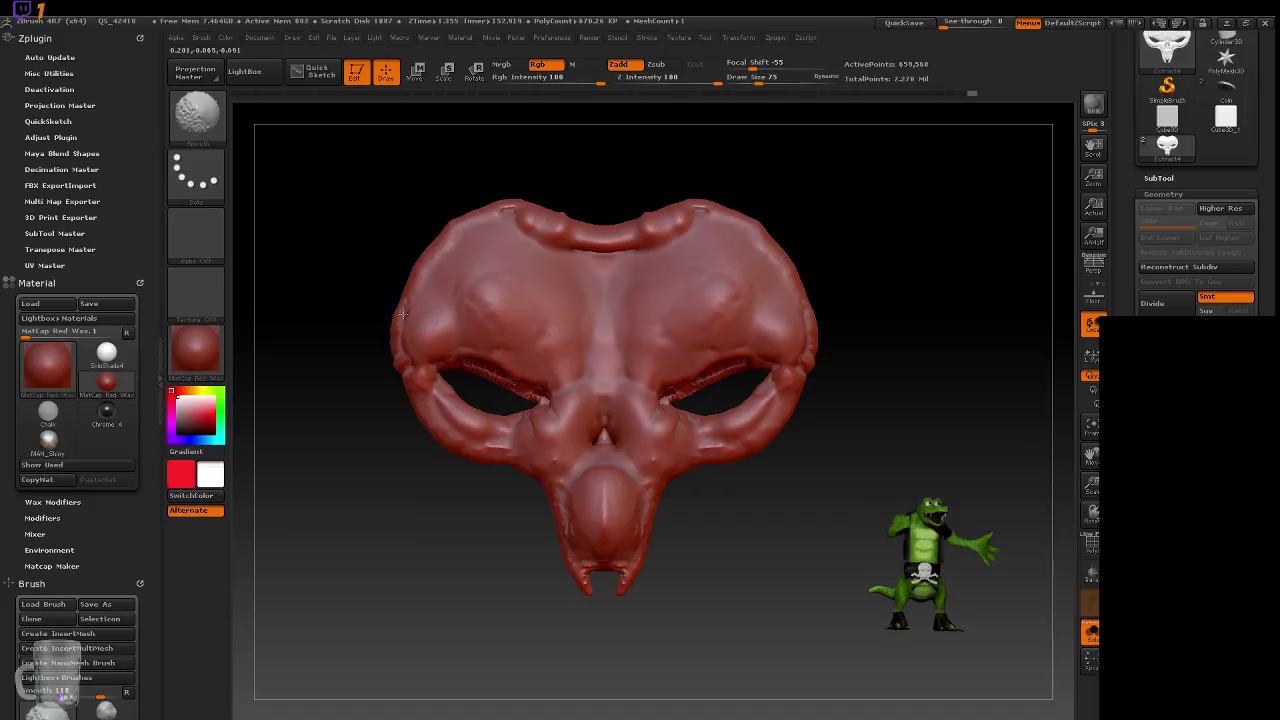
mouse_move(819, 506)
mouse_down()
mouse_move(658, 535)
mouse_move(830, 535)
mouse_up()
Turn on the polyframe display to show the polygroups and open the skull's masking options.
key(shift+f)
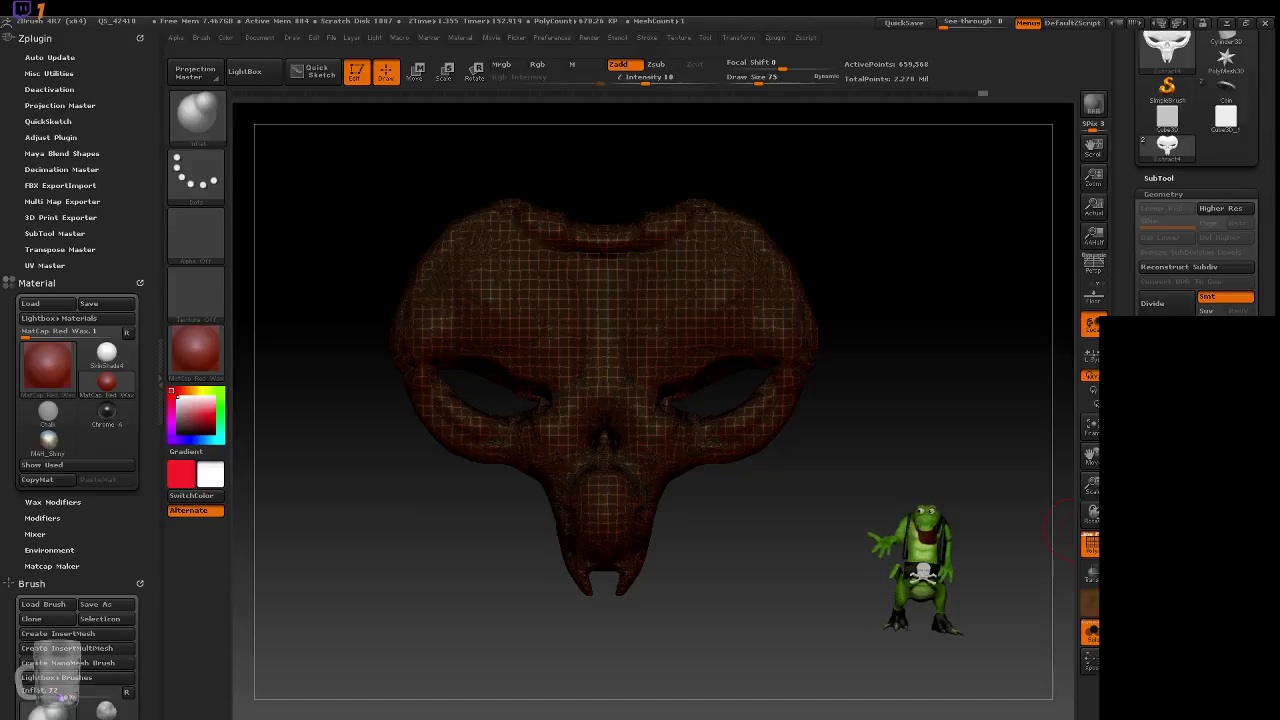
drag(1128, 620, 1128, 560)
click(1163, 570)
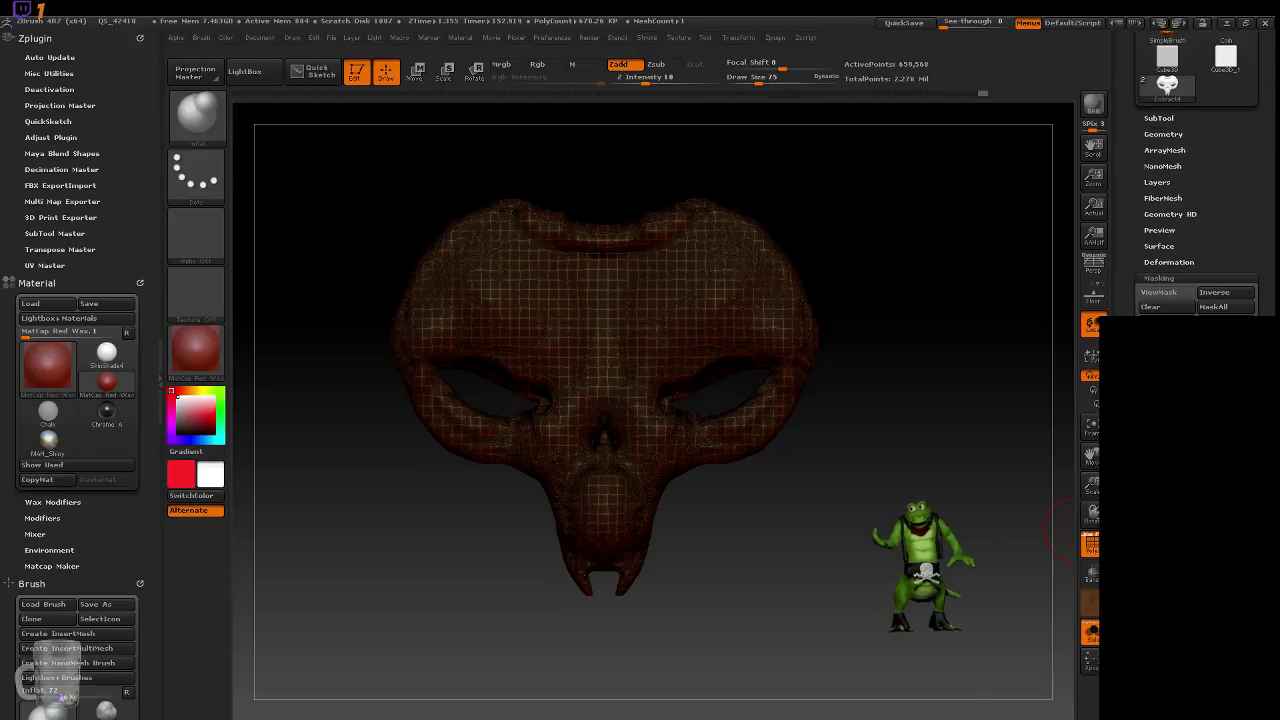
mouse_move(985, 455)
mouse_down()
mouse_move(922, 468)
mouse_move(775, 463)
mouse_up()
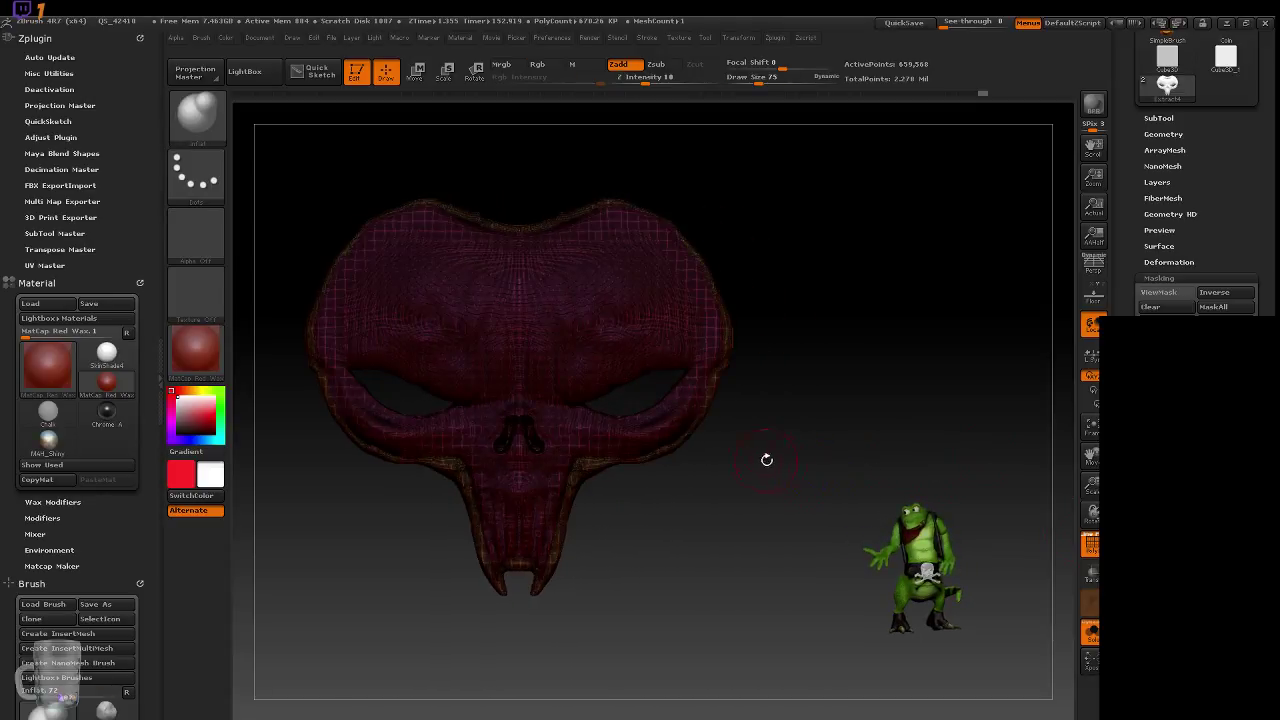
Mask the skull's front polygroup with the ZModeler brush at draw size 1, working near the inner eye corner.
key(b)
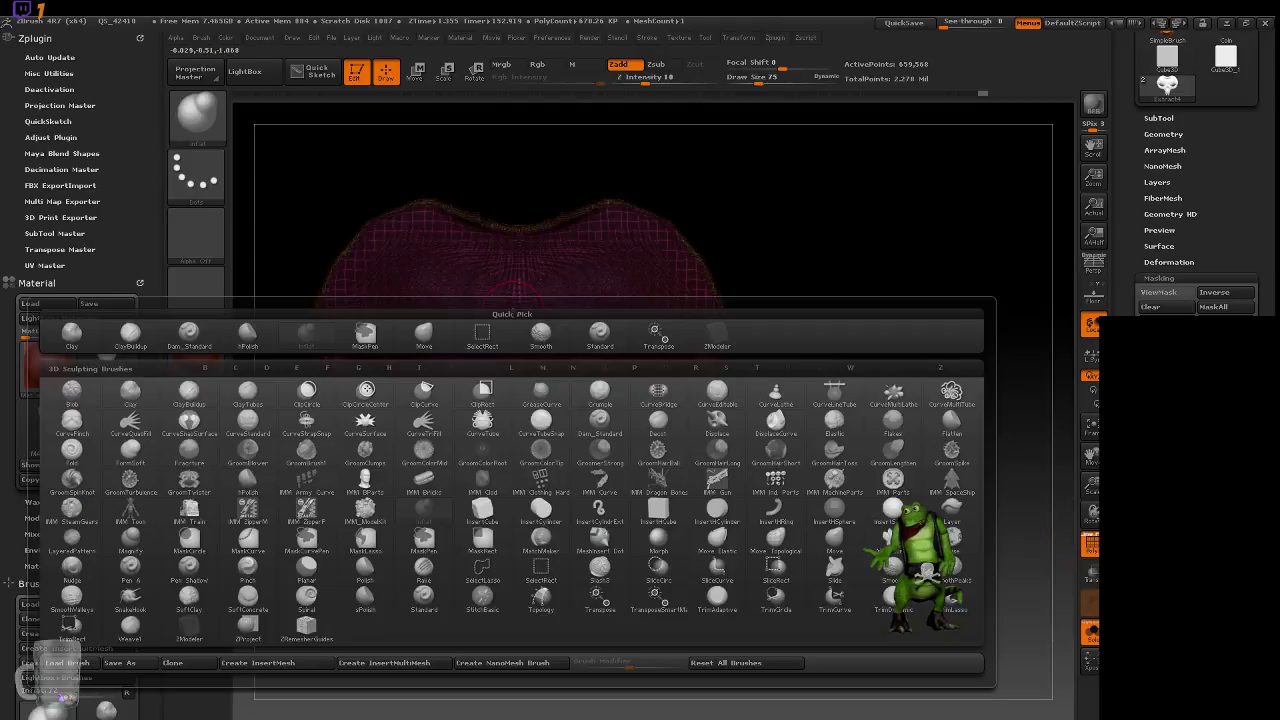
click(717, 335)
alt+drag(745, 352, 1040, 597)
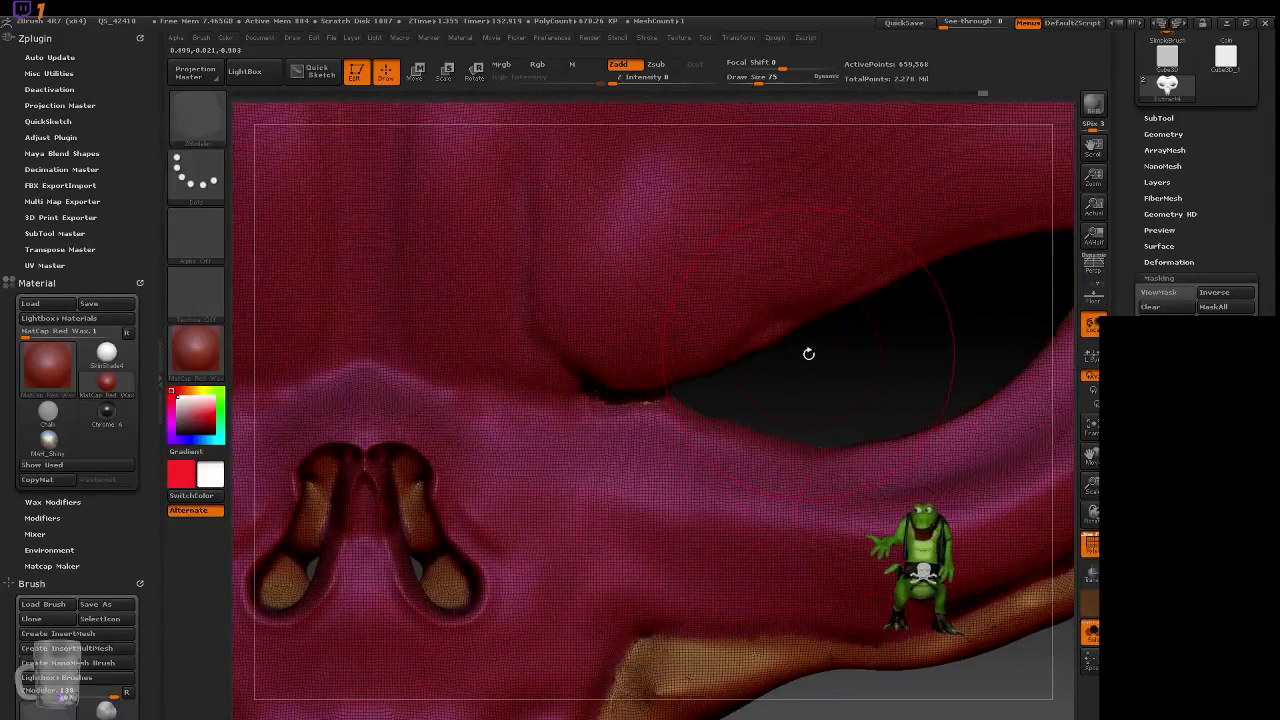
key(s)
mouse_move(817, 382)
mouse_down()
mouse_move(780, 380)
mouse_move(835, 378)
mouse_move(945, 505)
mouse_up()
key(s)
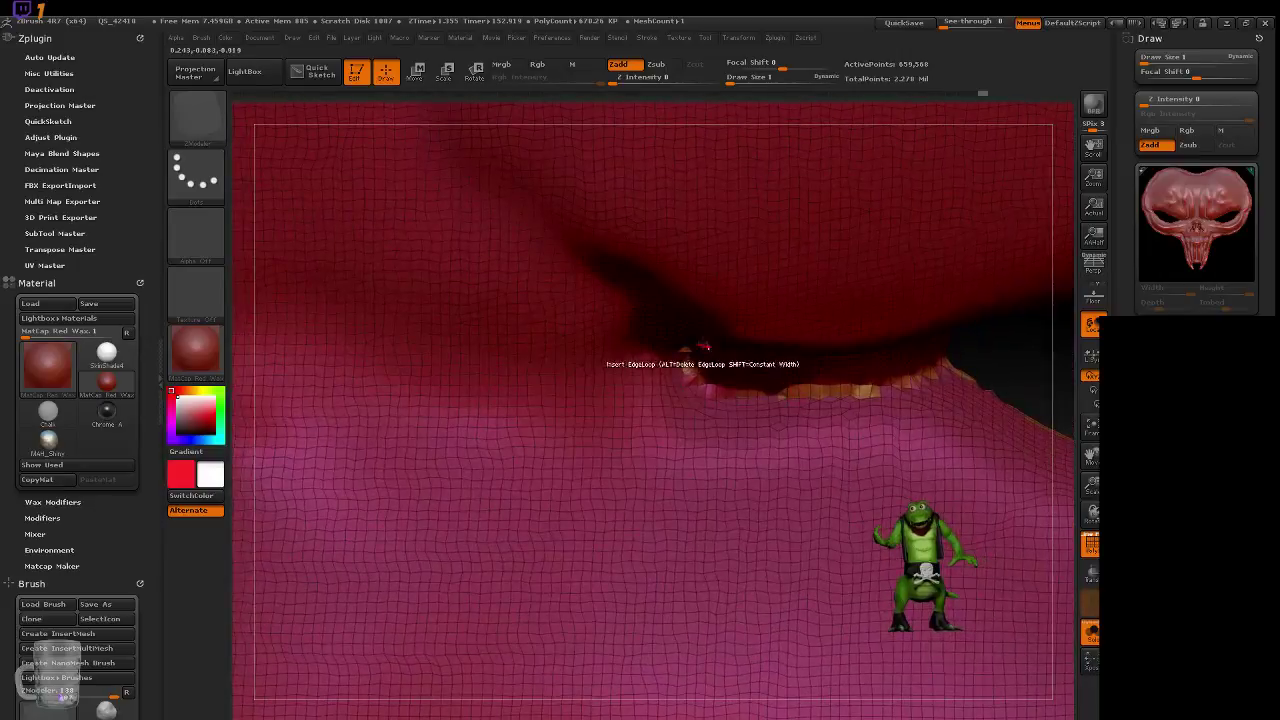
click(750, 286)
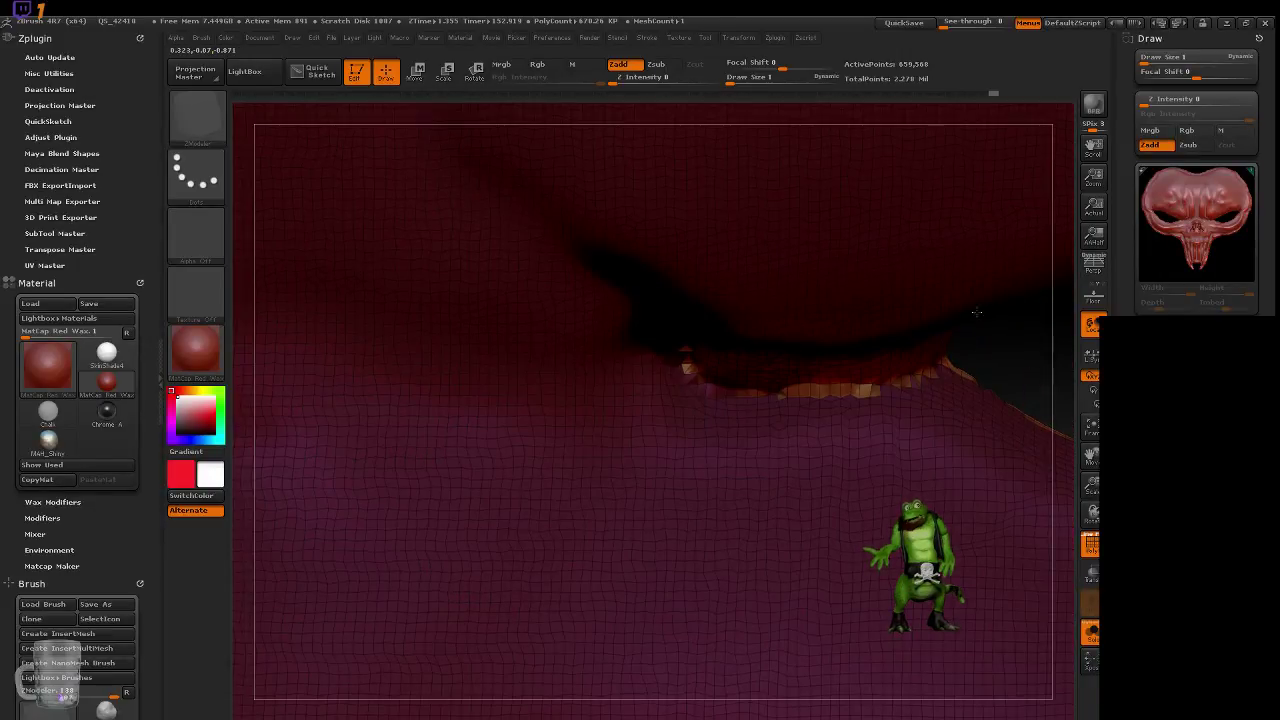
Turn on the mask display and open the deformation options with the back of the skull in view.
key(f)
drag(872, 425, 954, 494)
scroll(1200, 200, down, 10)
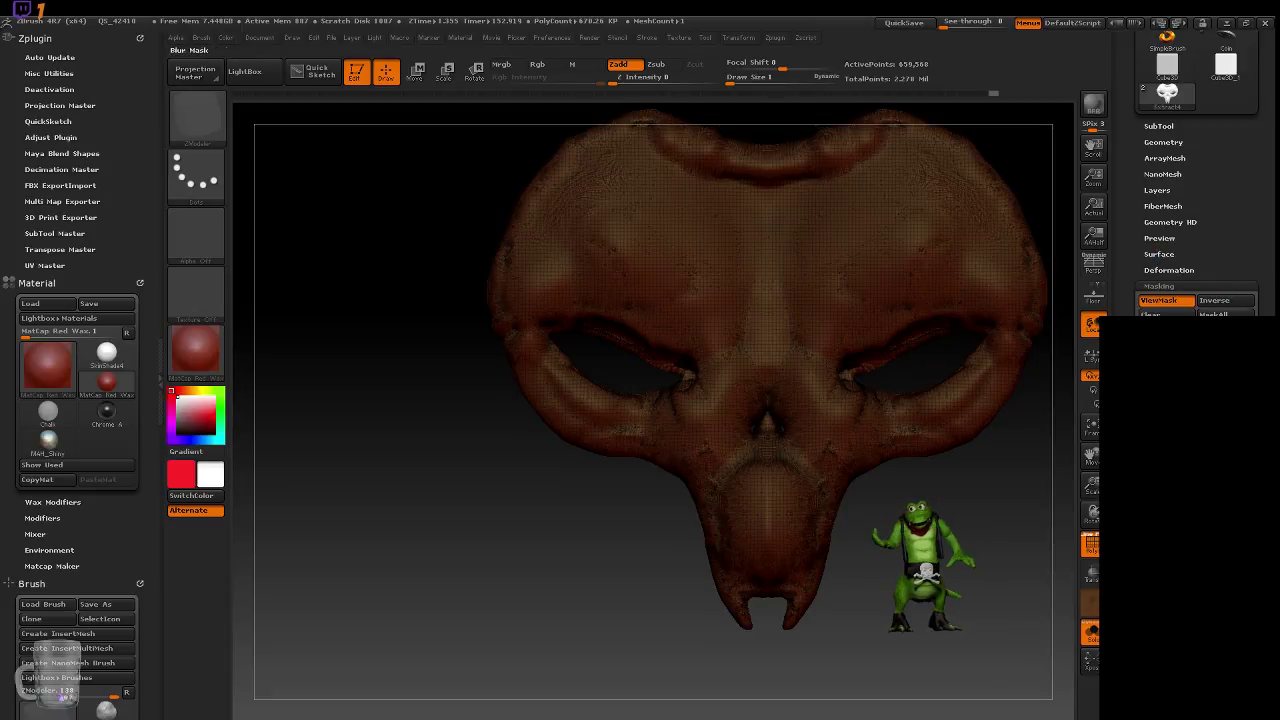
drag(957, 537, 931, 586)
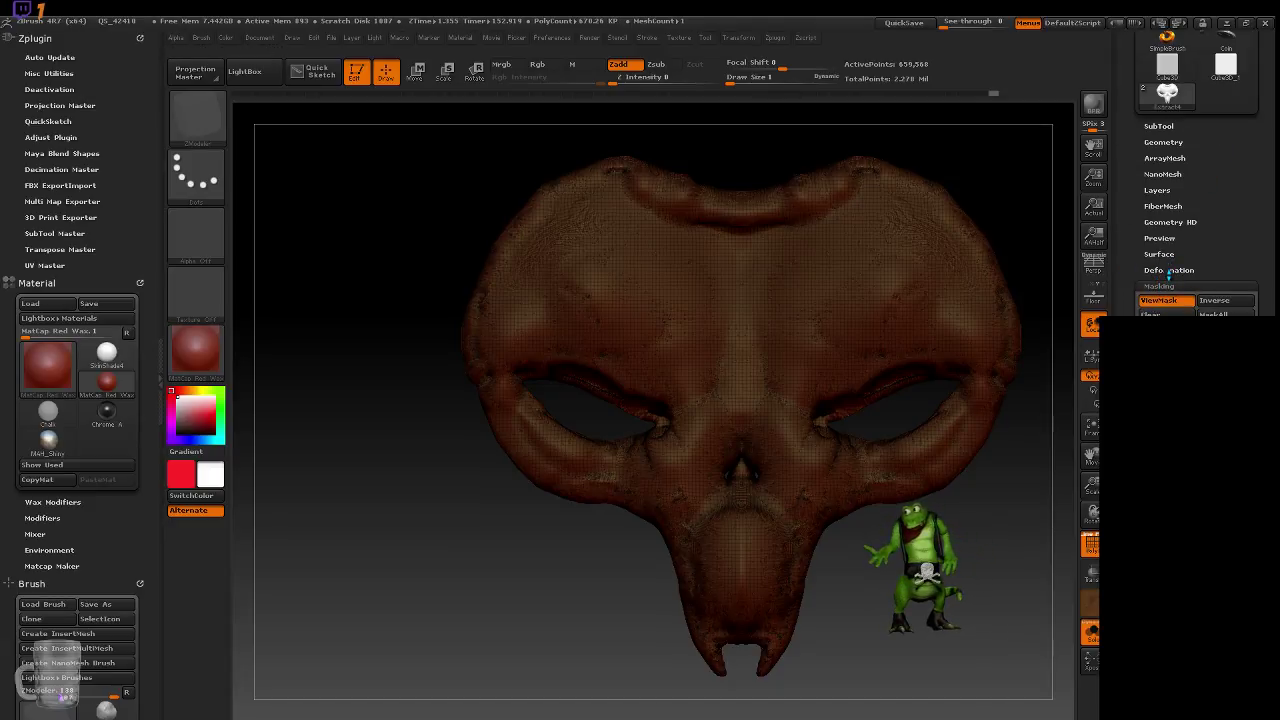
click(1168, 271)
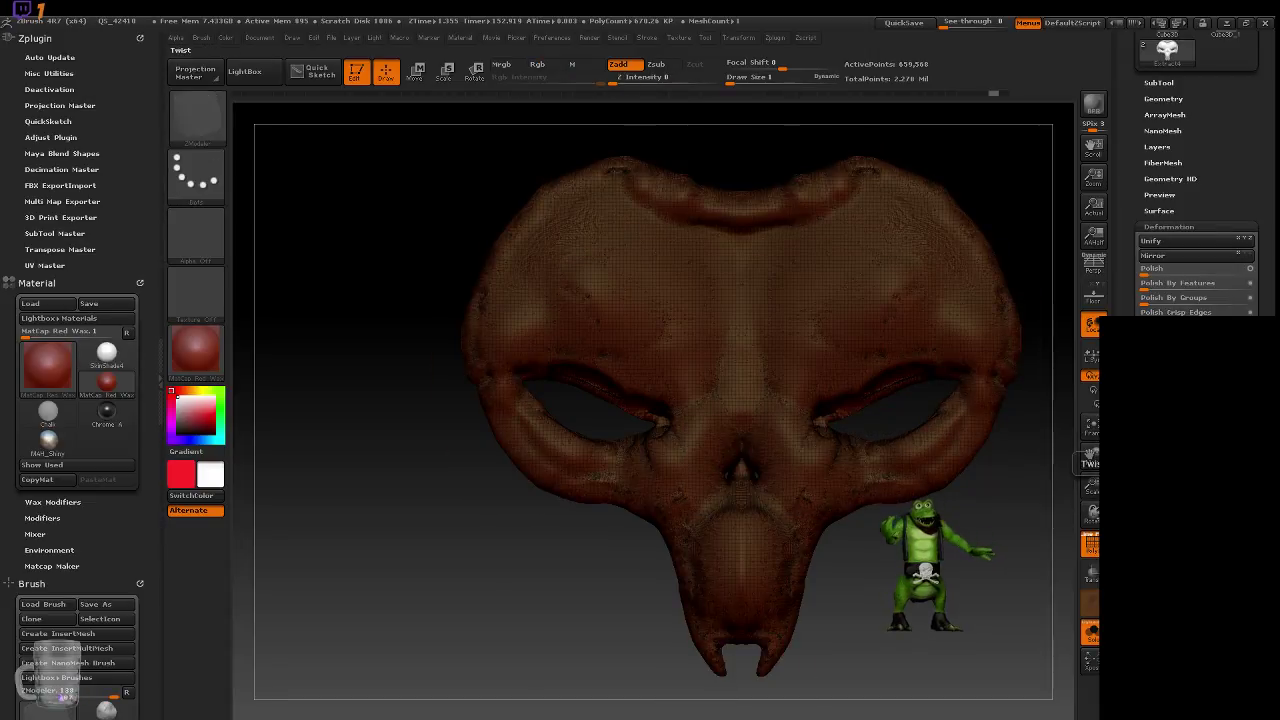
Try a flatten deformation on the unmasked back of the skull and undo it.
key(ctrl)
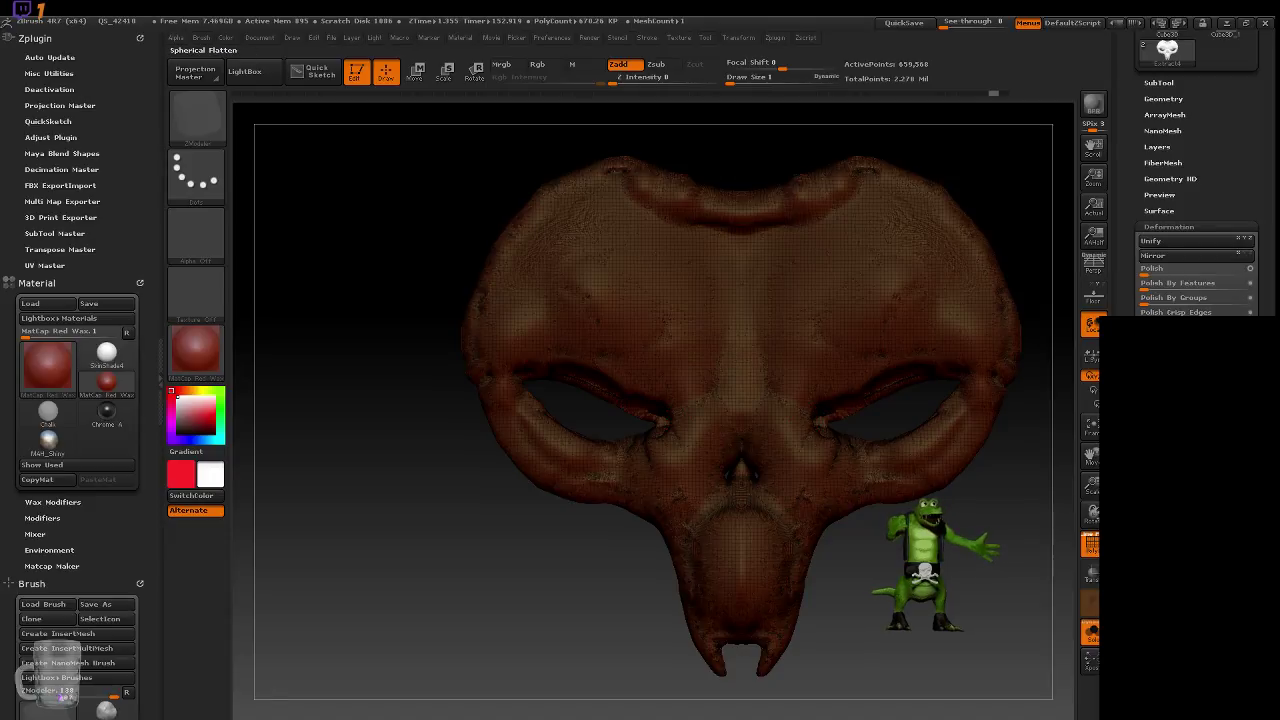
drag(1150, 488, 1175, 488)
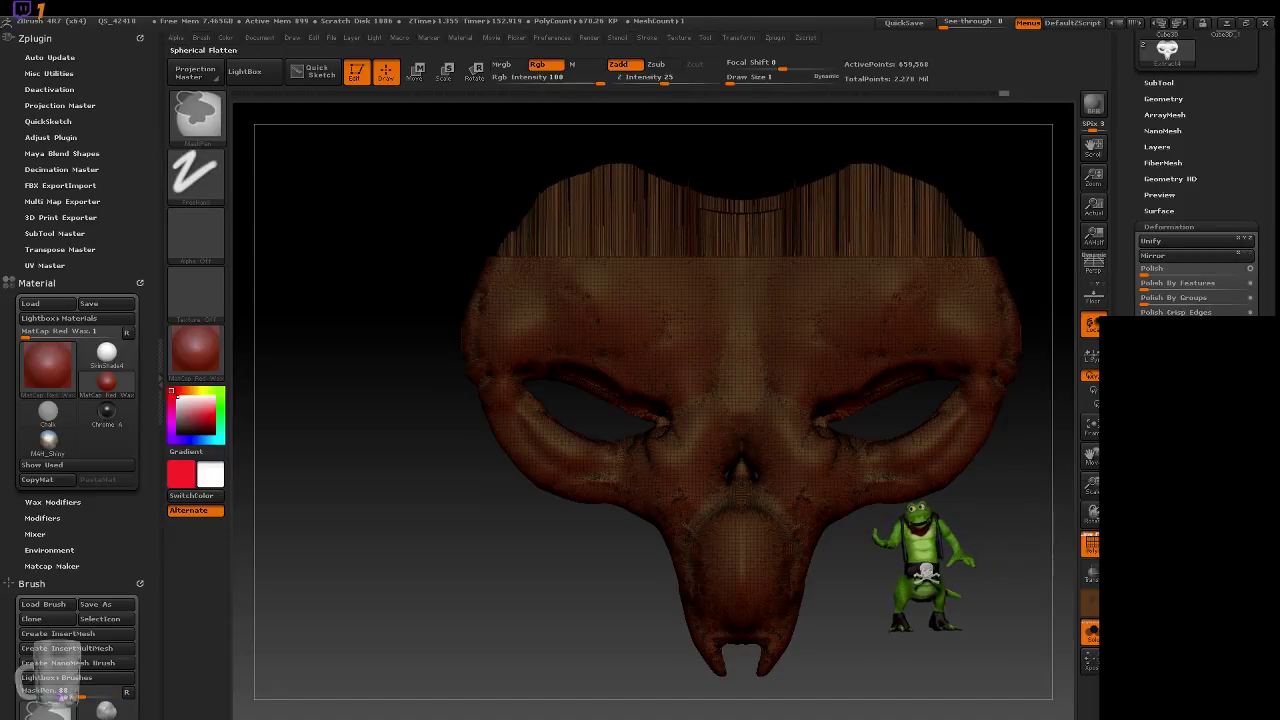
key(ctrl+z)
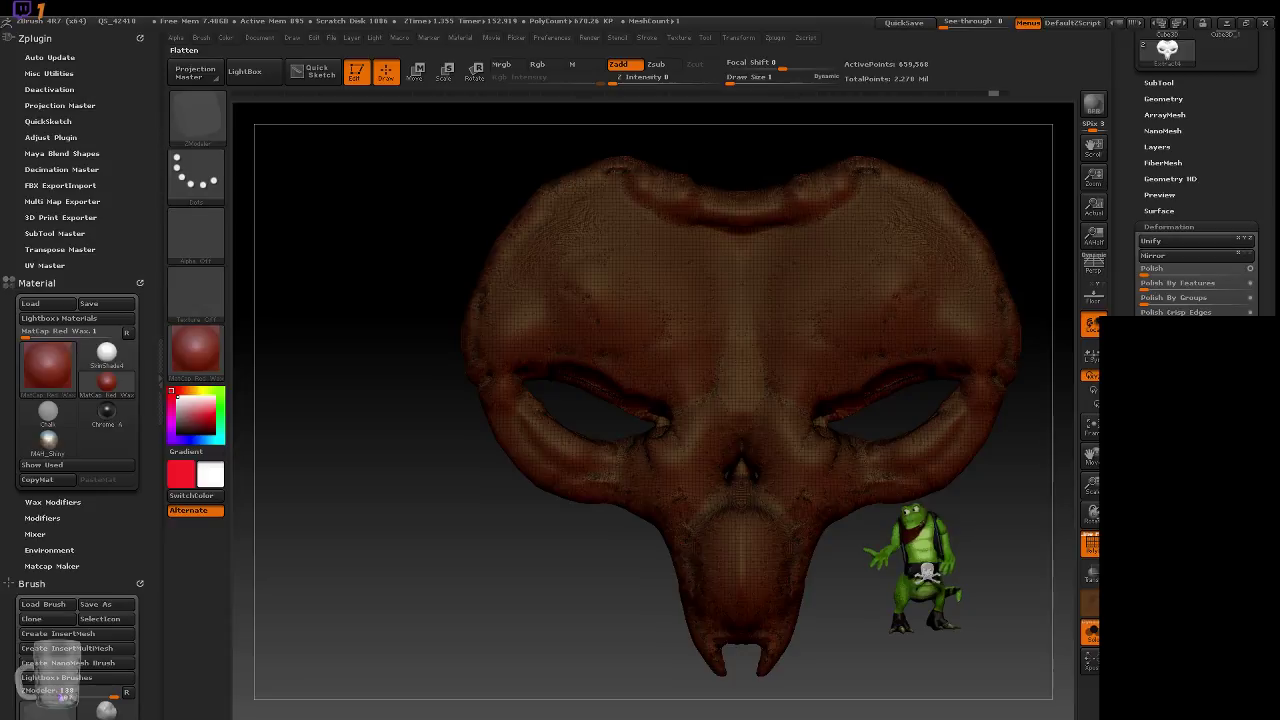
Flatten the unmasked back of the skull into a plane with the Flatten deformation.
drag(1150, 488, 1197, 488)
drag(904, 581, 764, 630)
Set the draw size to 7 and examine the flattened back closely around the eye socket and the skull's front.
mouse_move(543, 371)
mouse_down()
mouse_move(711, 502)
mouse_move(560, 497)
mouse_move(700, 573)
mouse_move(878, 621)
mouse_up()
key(s)
drag(746, 614, 660, 557)
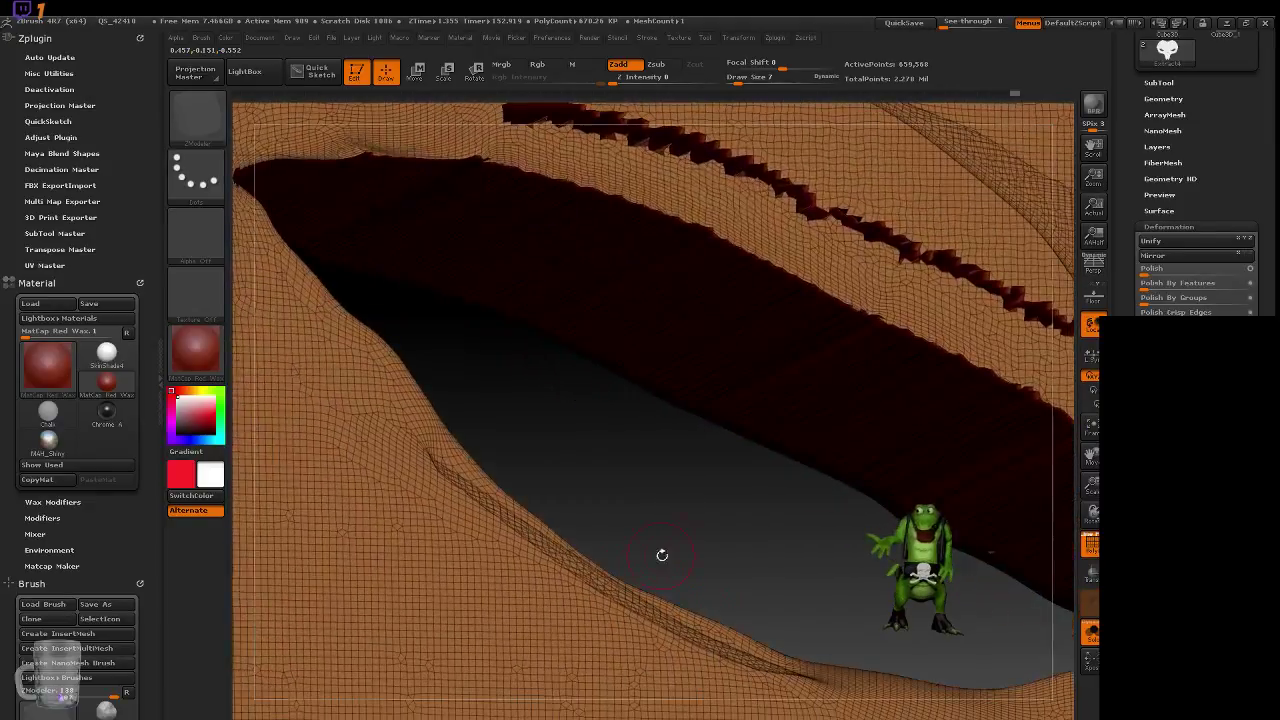
drag(735, 522, 631, 642)
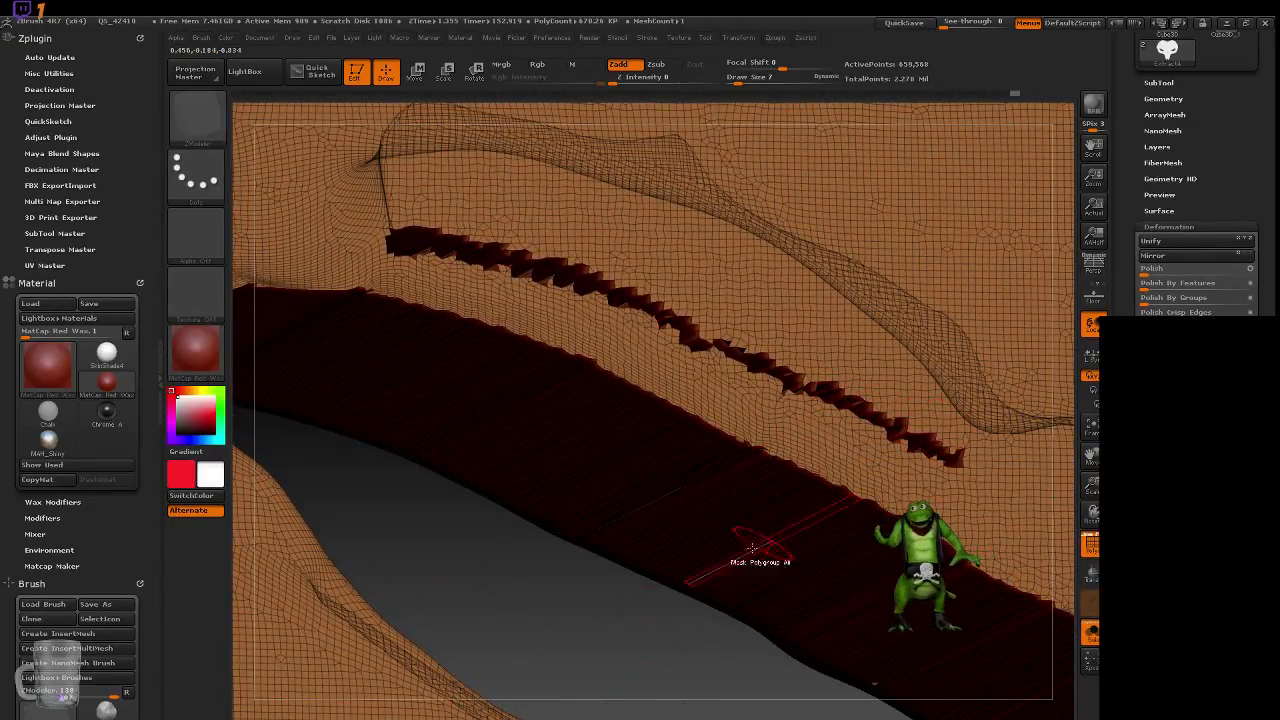
drag(571, 615, 763, 586)
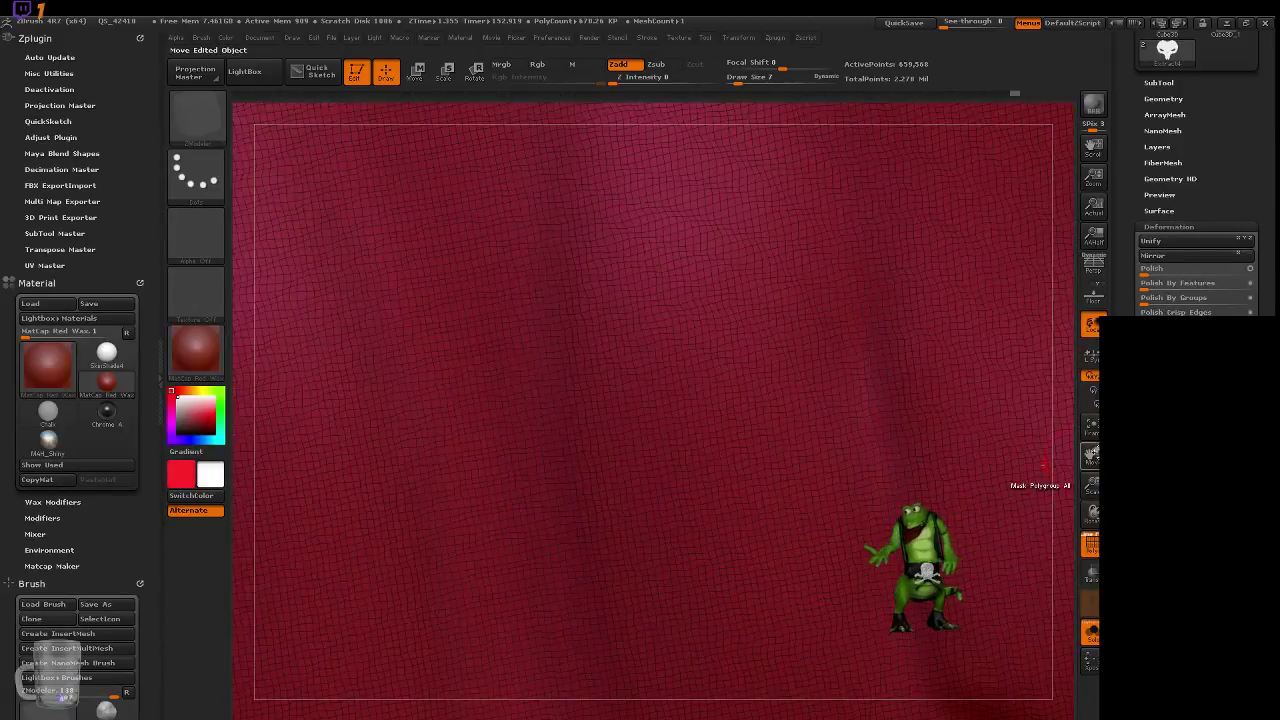
alt+drag(1060, 465, 890, 50)
alt+drag(530, 468, 614, 532)
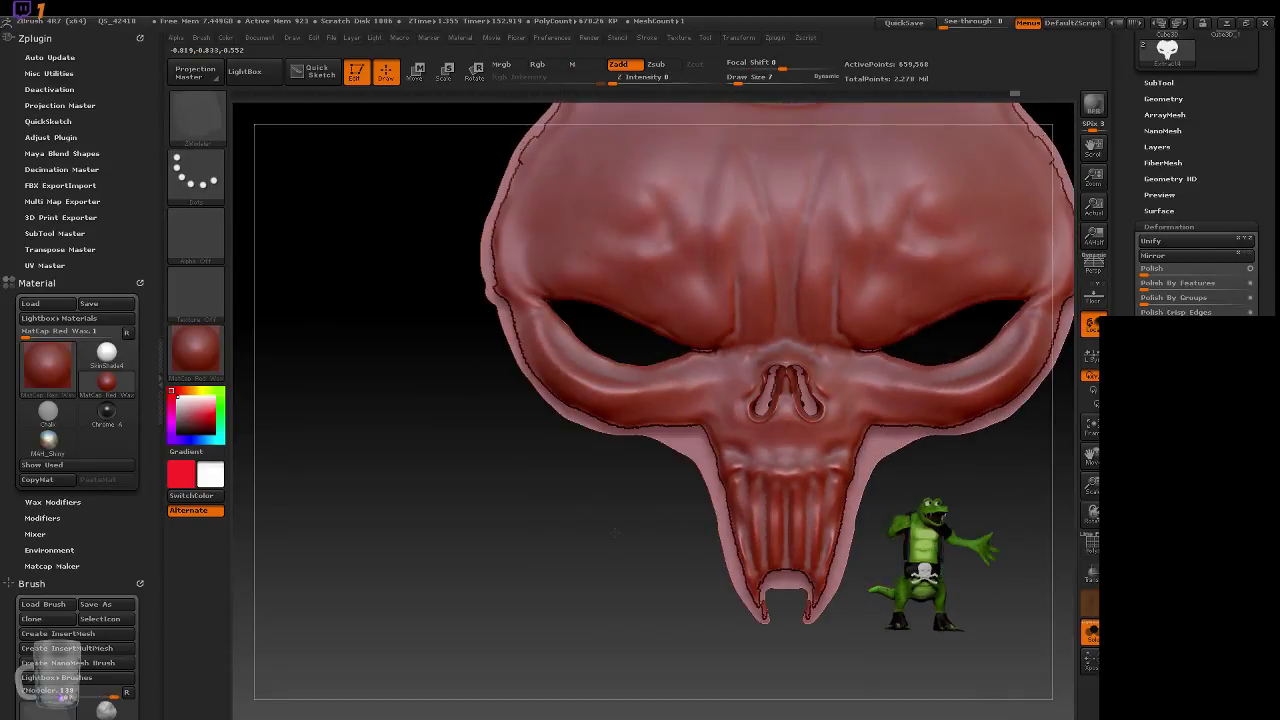
Turn the polyframe back on and examine the flattened back around the eye socket and nose.
key(shift)
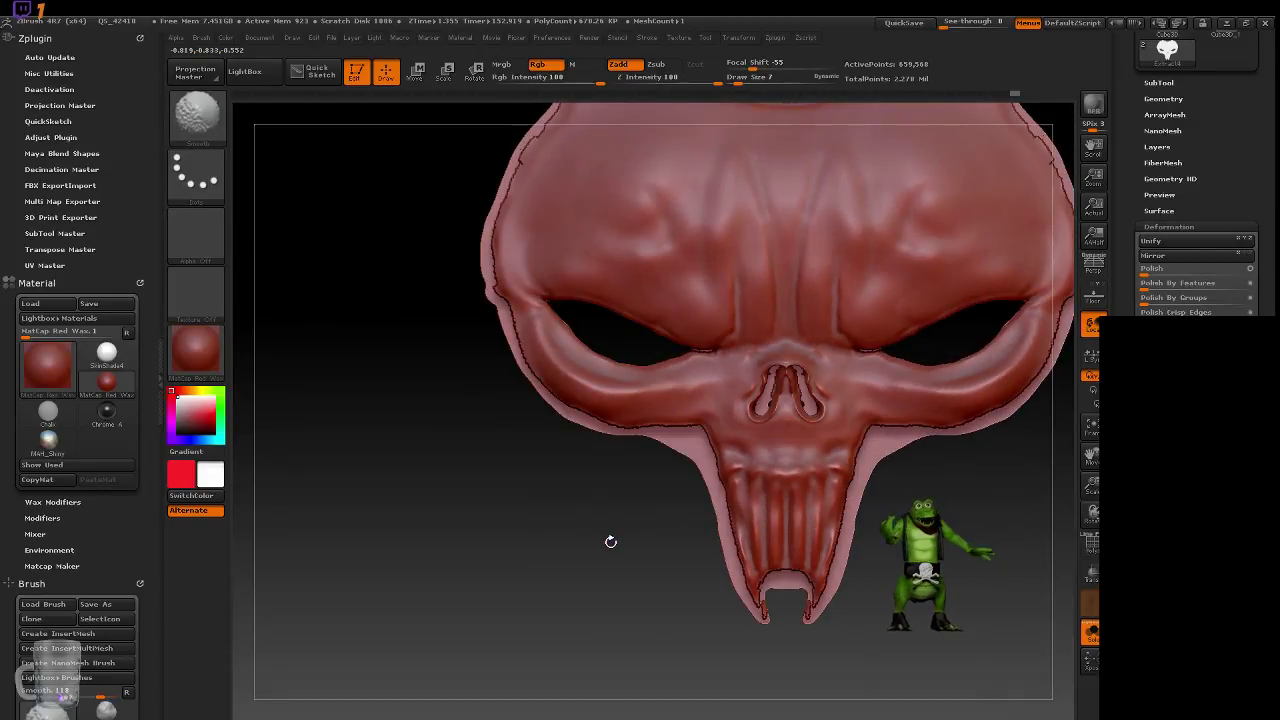
key(shift+f)
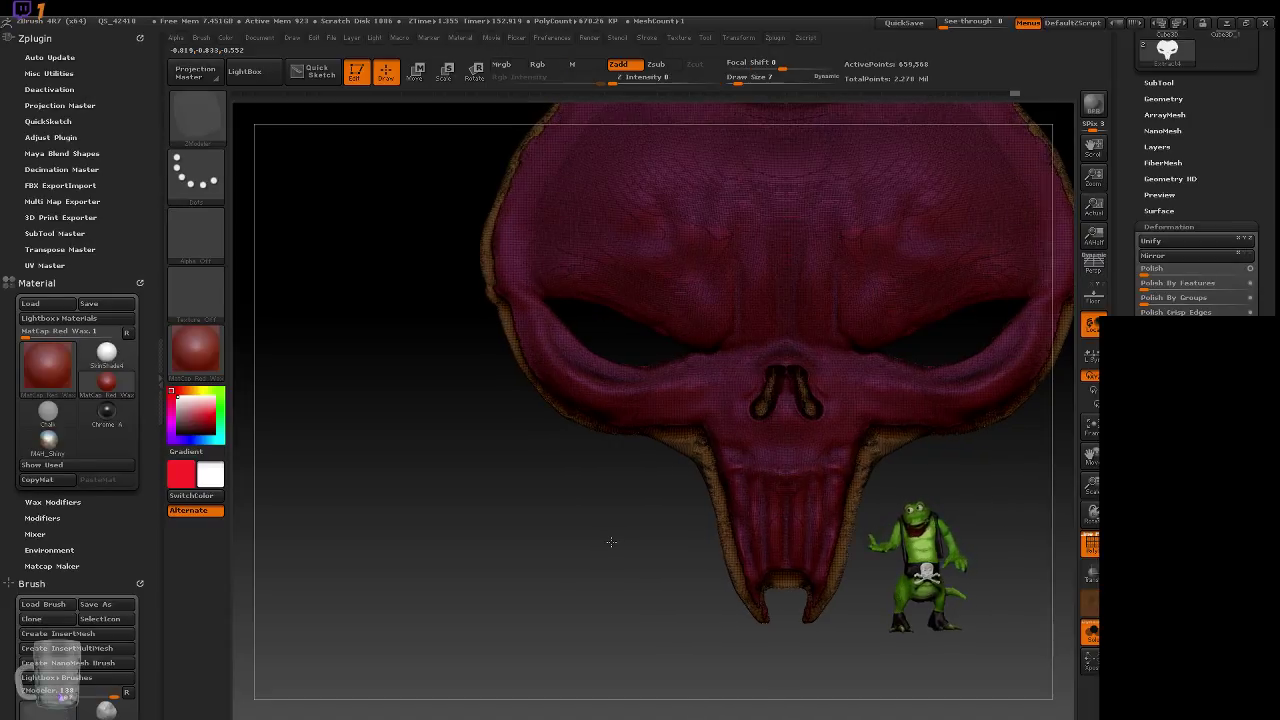
drag(612, 541, 699, 559)
alt+drag(702, 568, 964, 661)
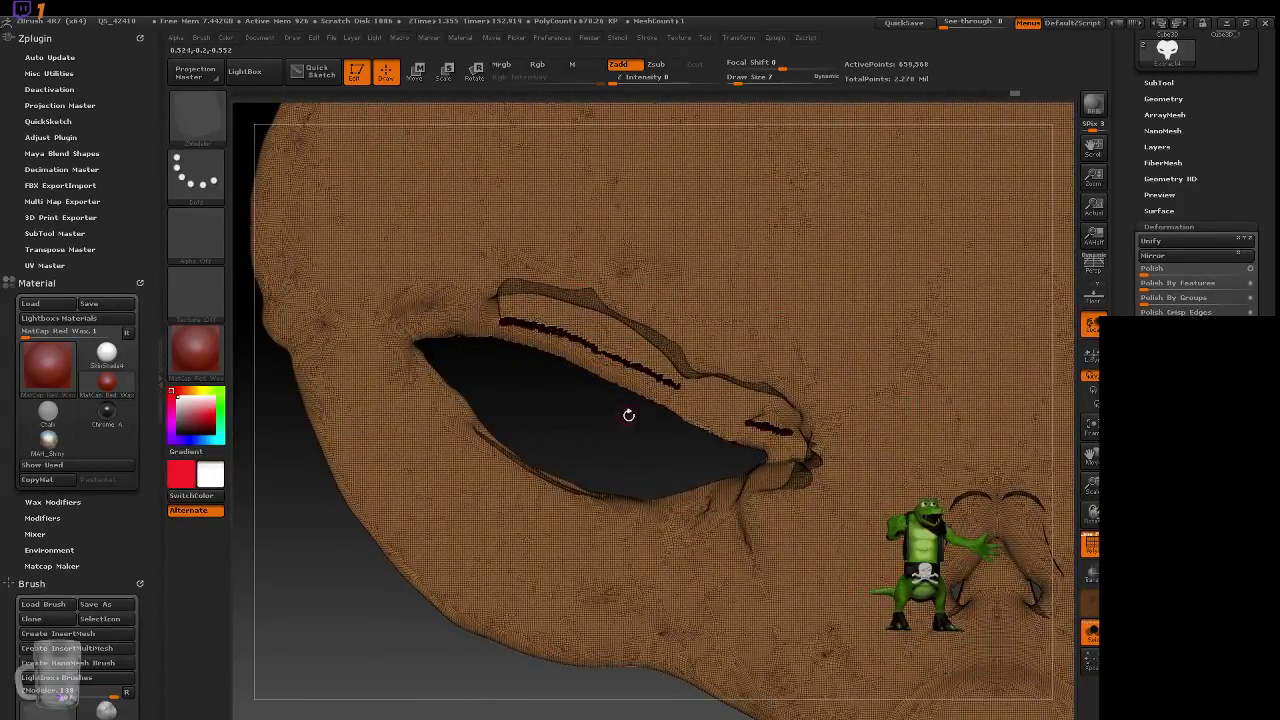
alt+drag(642, 449, 730, 456)
alt+drag(857, 503, 806, 557)
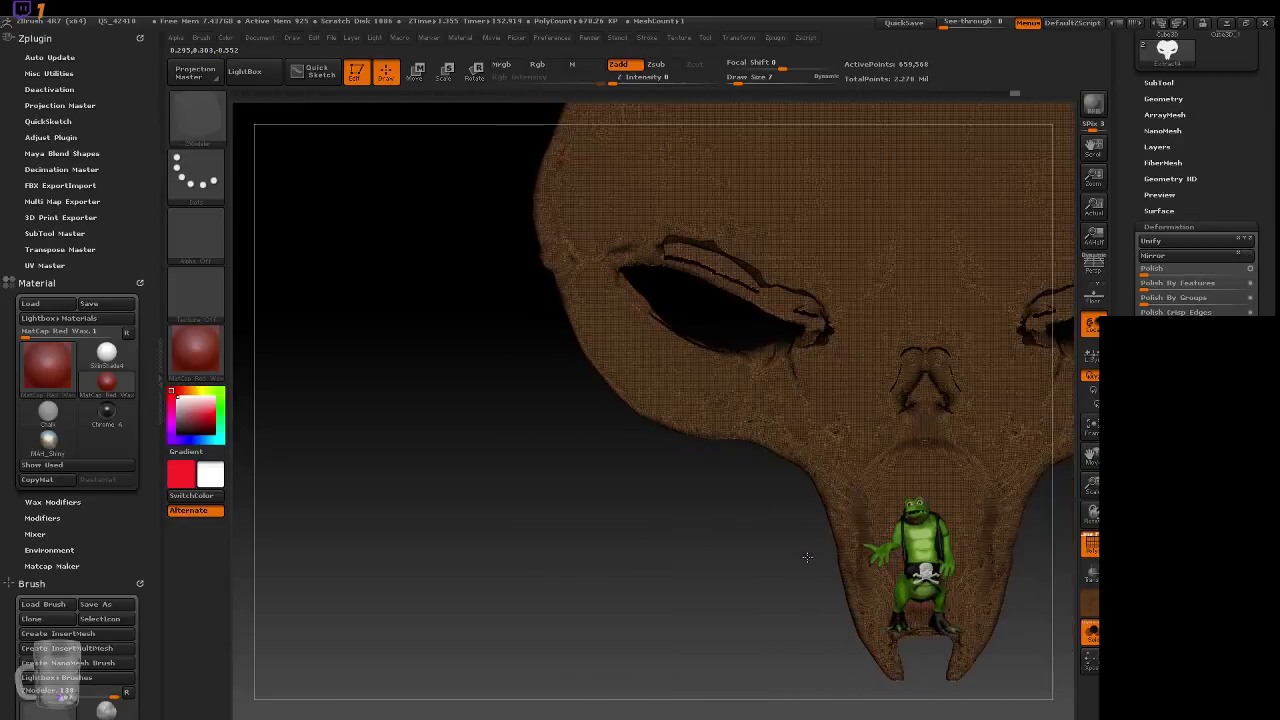
Choose the Move Topological brush and set its draw size to 39.
key(b)
key(m)
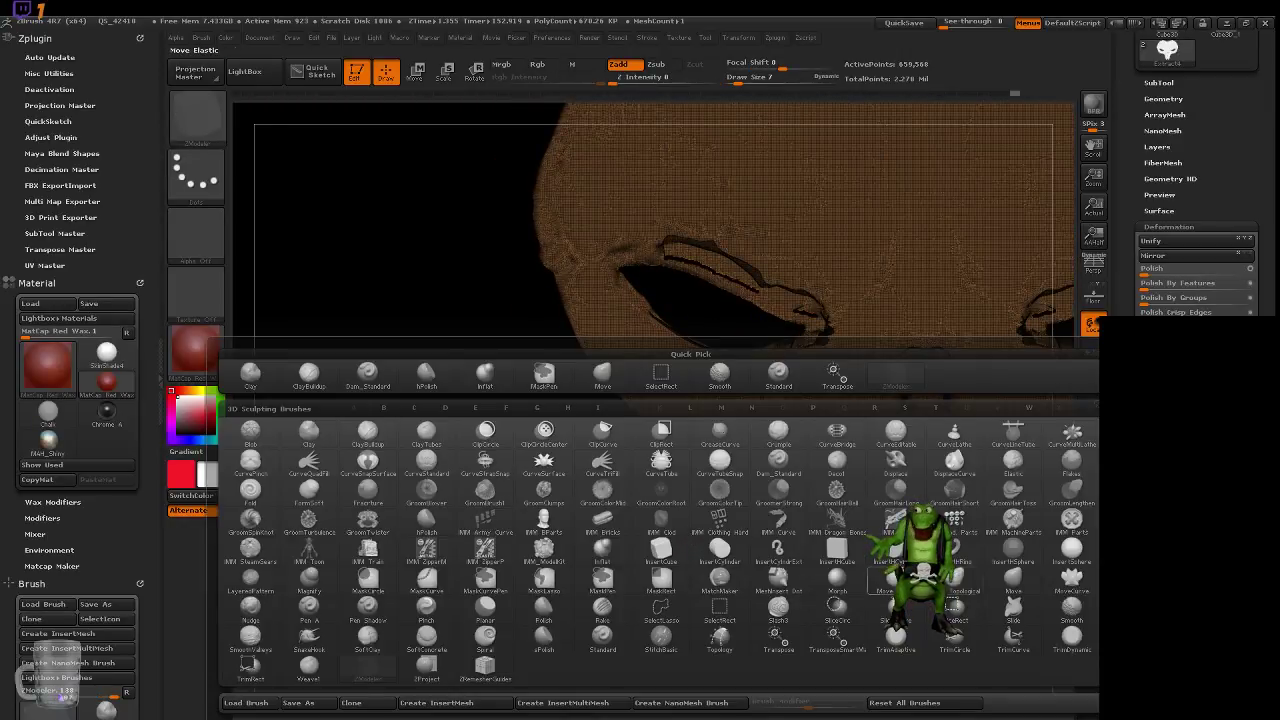
key(t)
key(s)
click(777, 563)
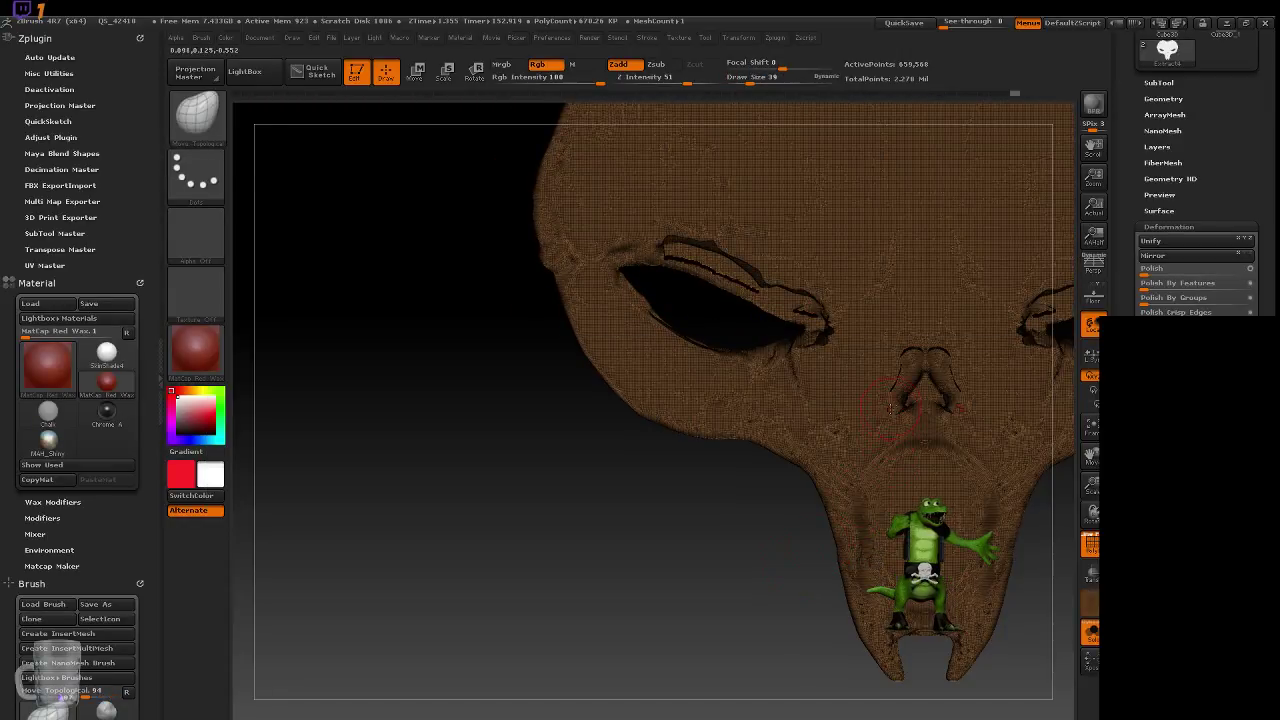
Pull the back surface at the bottom of the nose slightly downward with Move Topological and turn off the polyframe.
drag(908, 397, 909, 418)
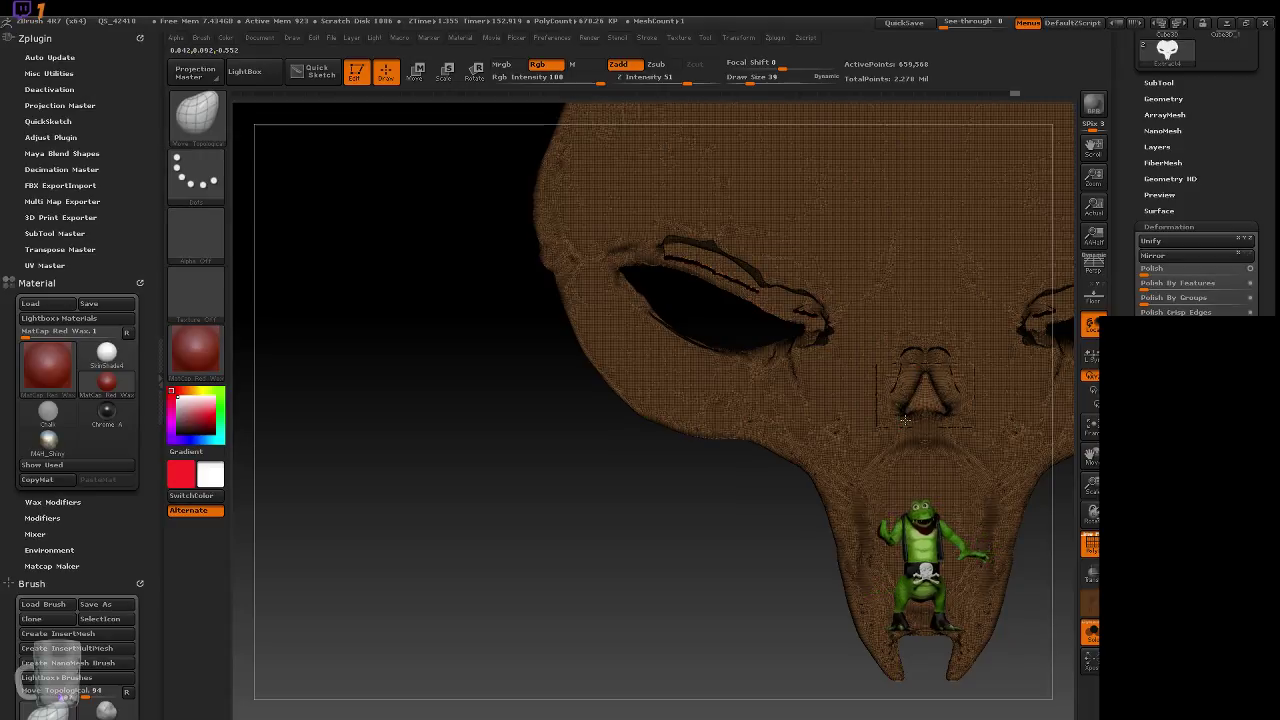
drag(731, 576, 577, 577)
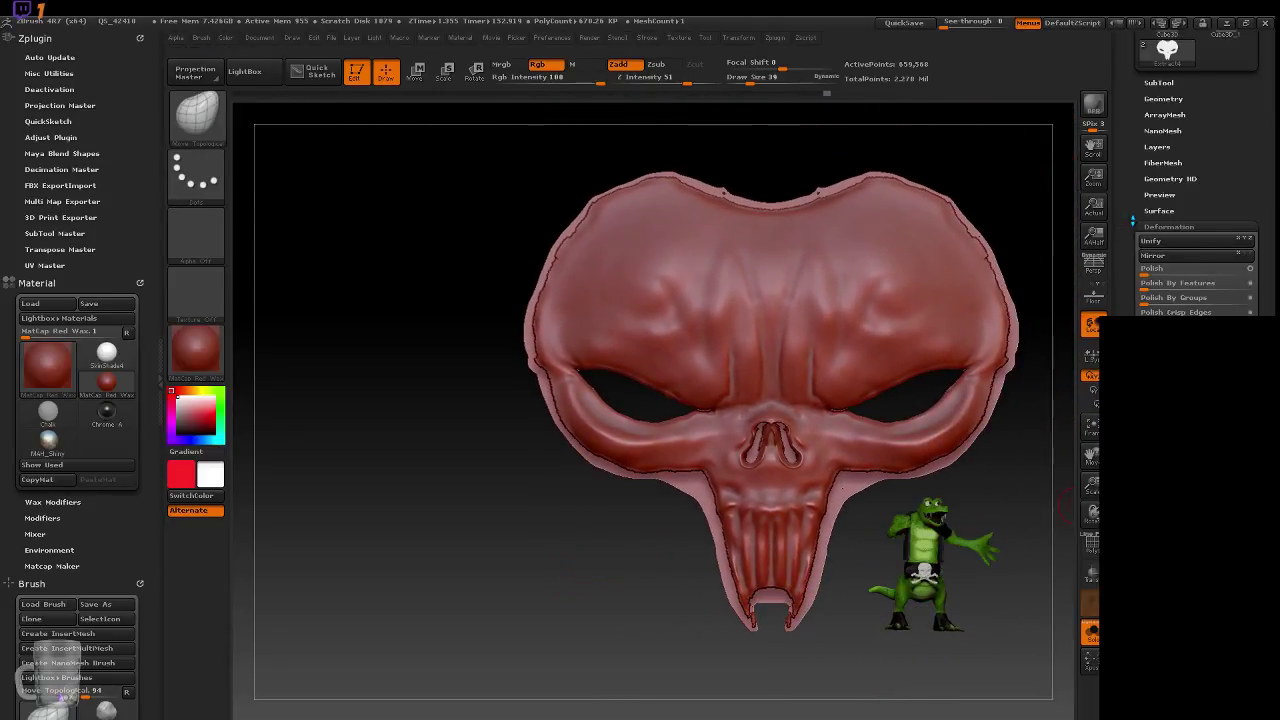
drag(466, 315, 420, 346)
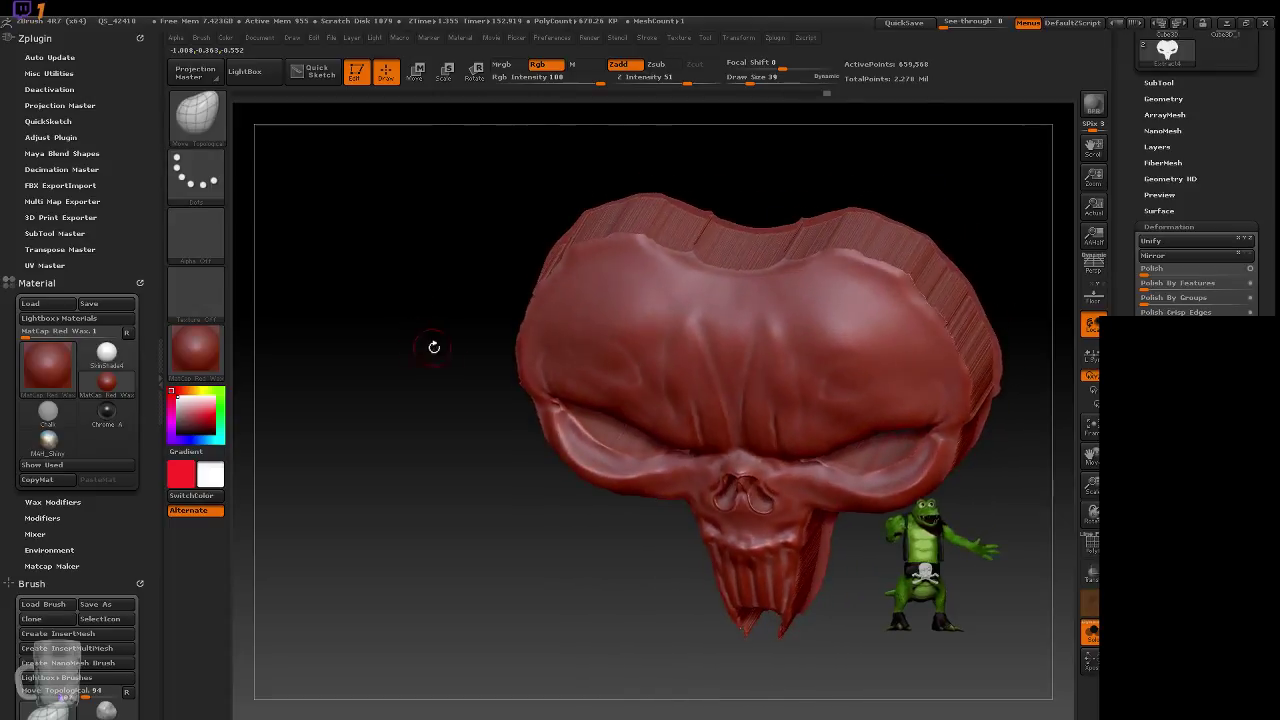
key(shift)
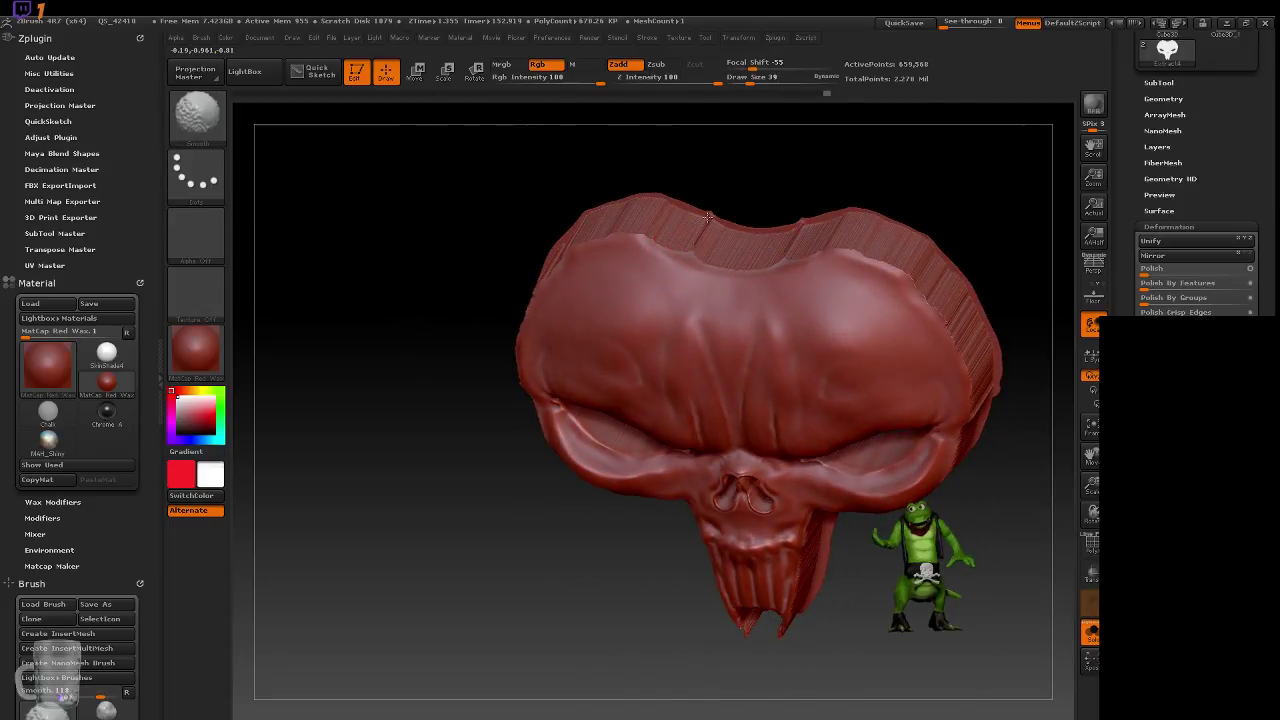
mouse_move(794, 206)
mouse_down()
mouse_move(794, 163)
mouse_move(792, 209)
mouse_up()
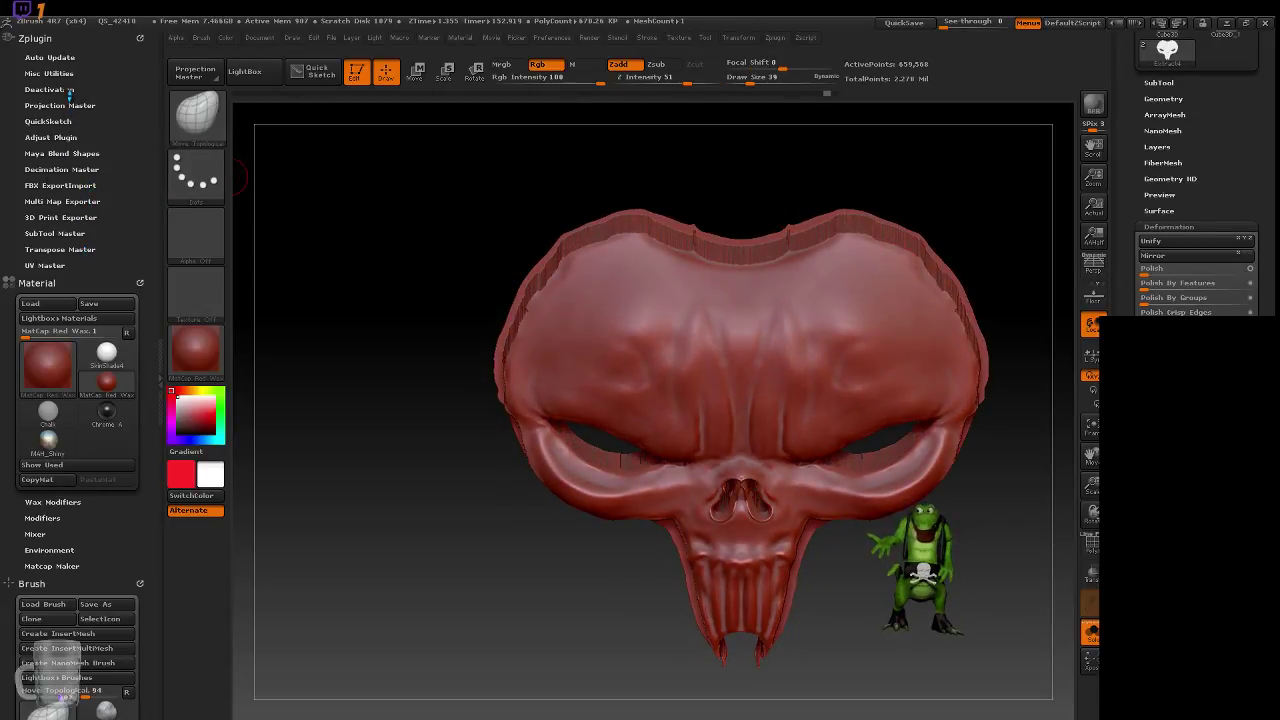
Open the Decimation Master options.
click(204, 128)
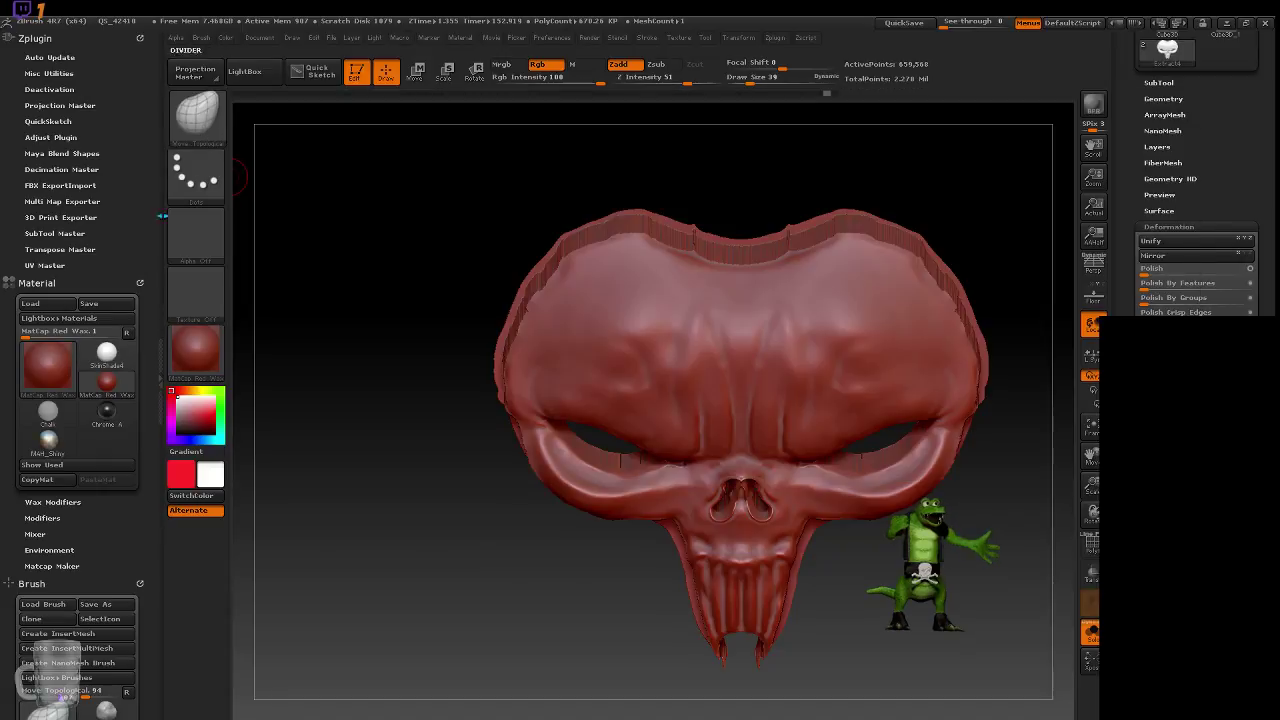
drag(106, 274, 121, 195)
mouse_move(94, 343)
mouse_down()
mouse_move(112, 222)
mouse_move(121, 452)
mouse_up()
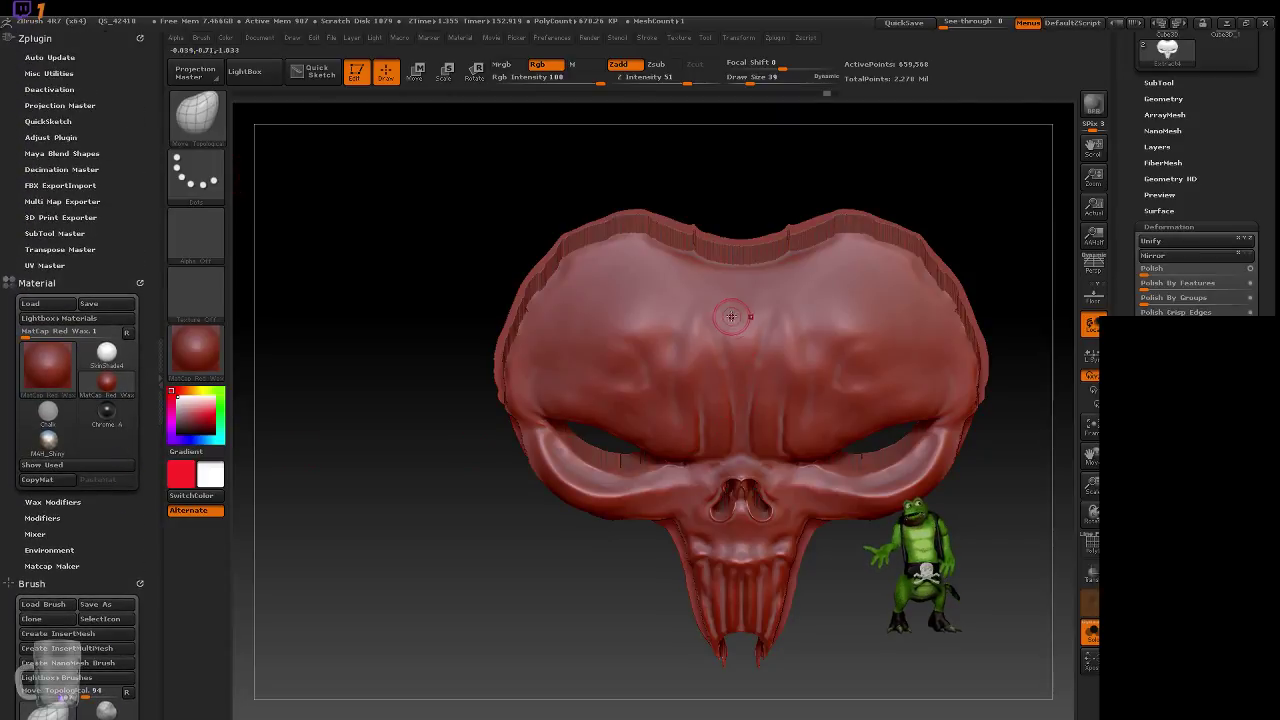
mouse_move(948, 562)
mouse_down()
mouse_move(903, 556)
mouse_move(1000, 556)
mouse_move(926, 556)
mouse_move(940, 556)
mouse_up()
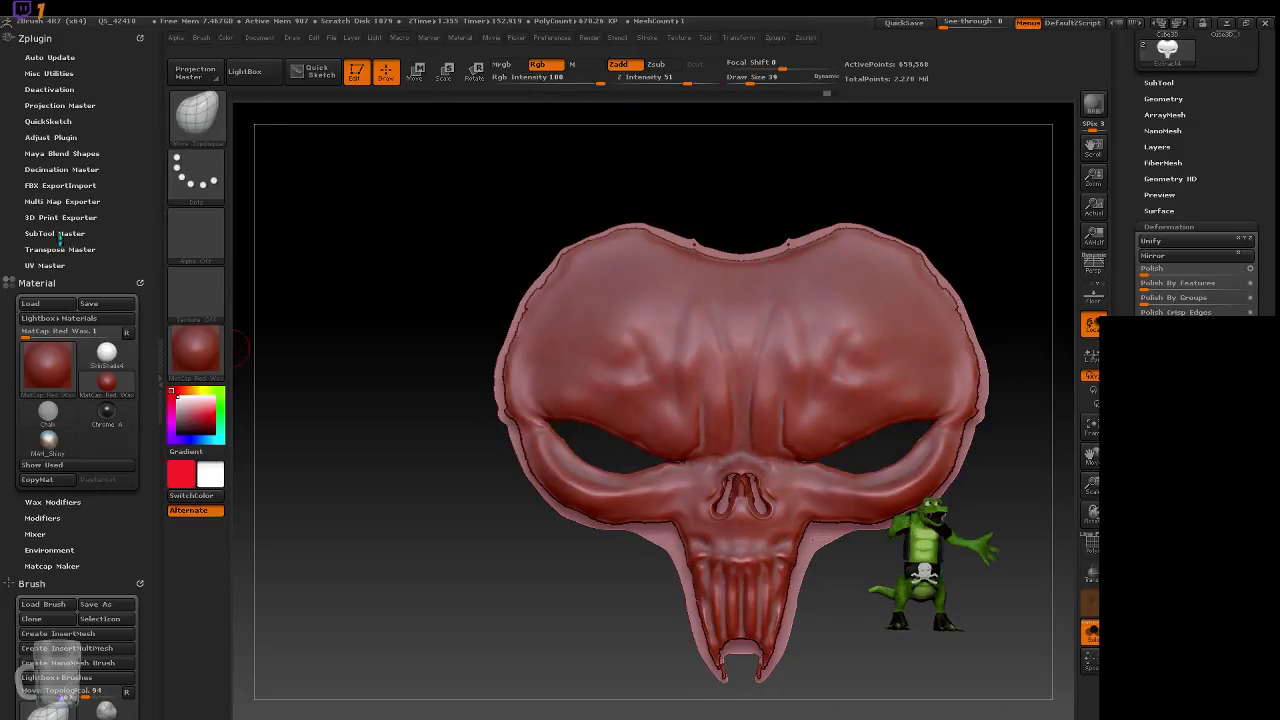
click(62, 169)
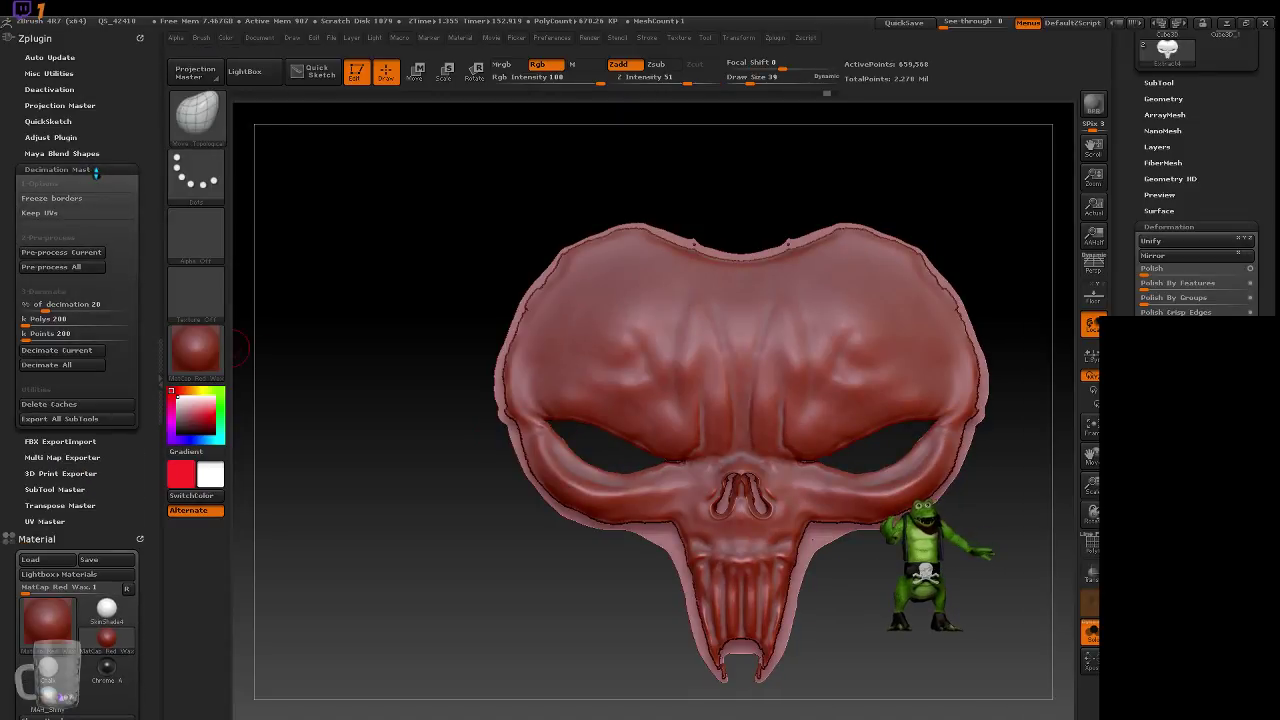
Try remeshing the extracted skull with ZRemesher at a target polygon count of 5.
click(1171, 98)
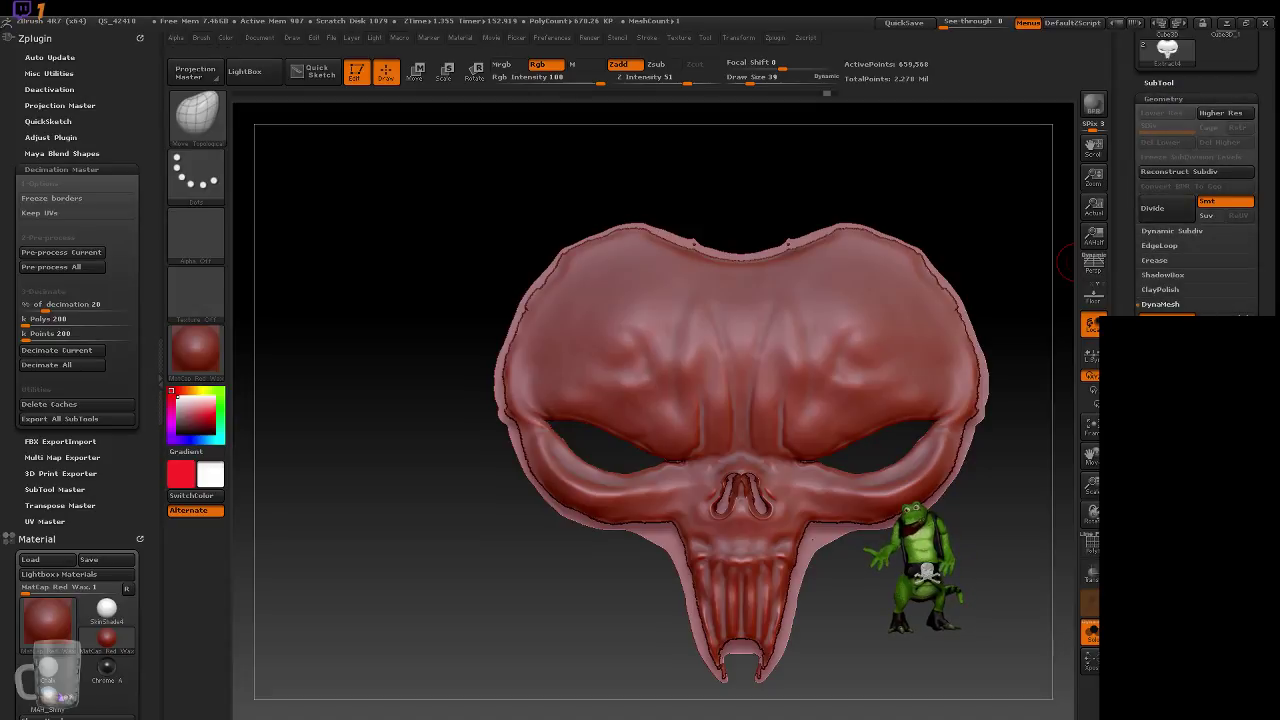
click(1159, 82)
mouse_move(1165, 111)
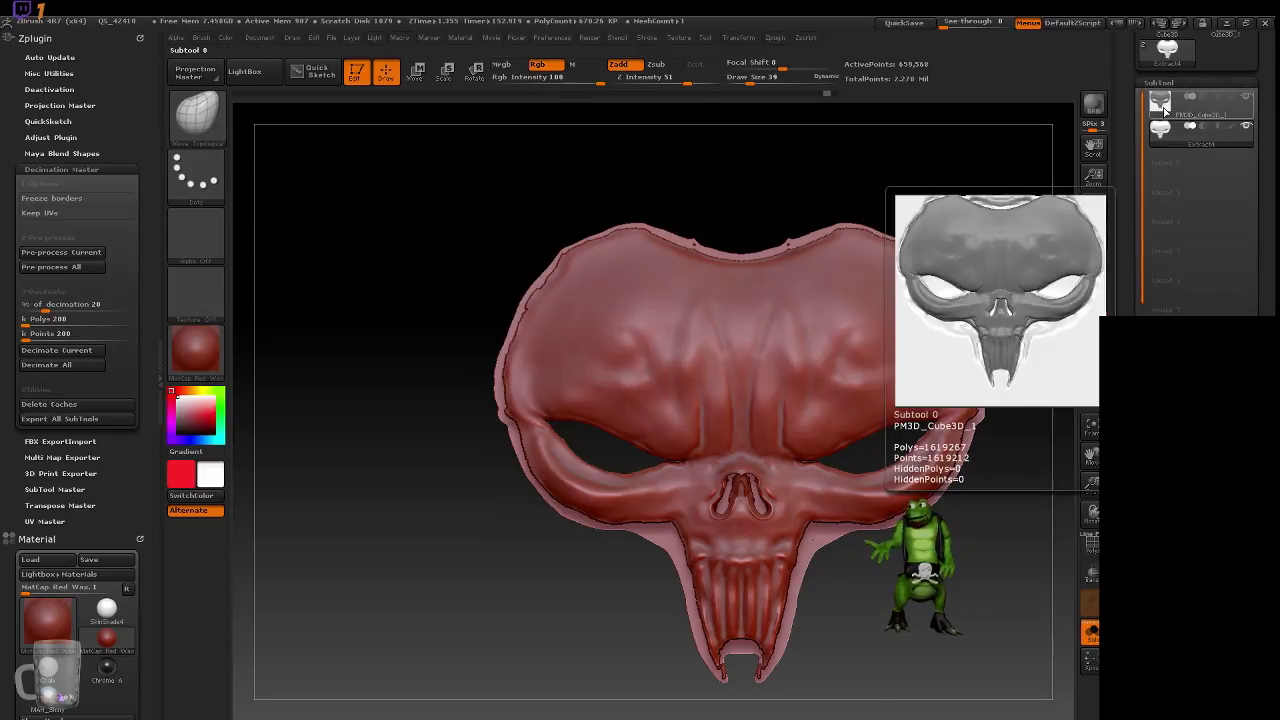
drag(1264, 312, 1264, 34)
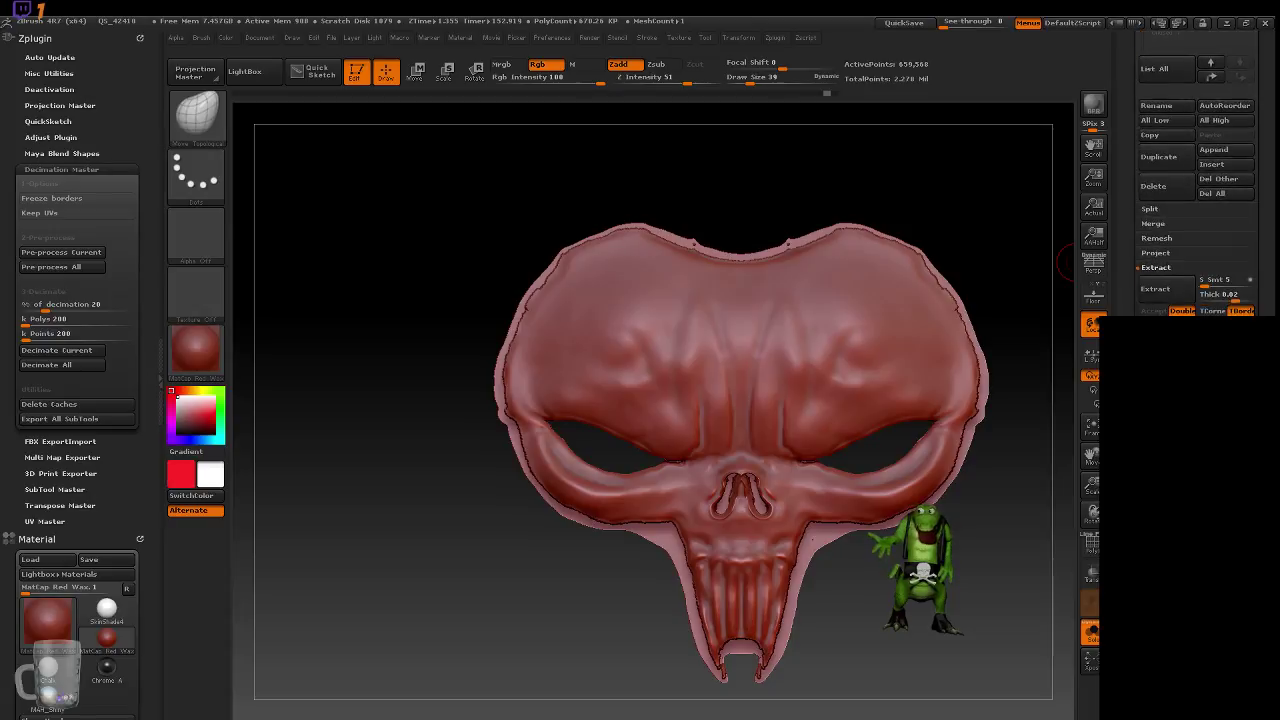
scroll(1196, 180, down, 5)
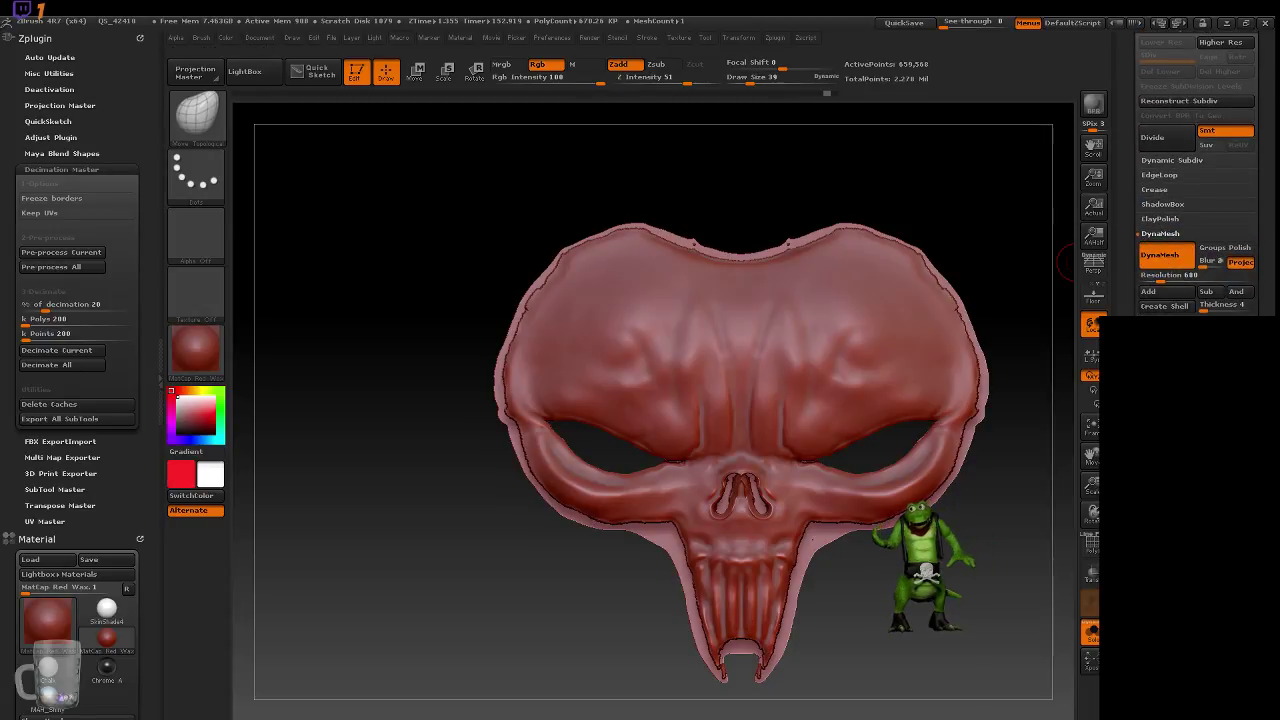
click(1160, 233)
drag(925, 545, 888, 544)
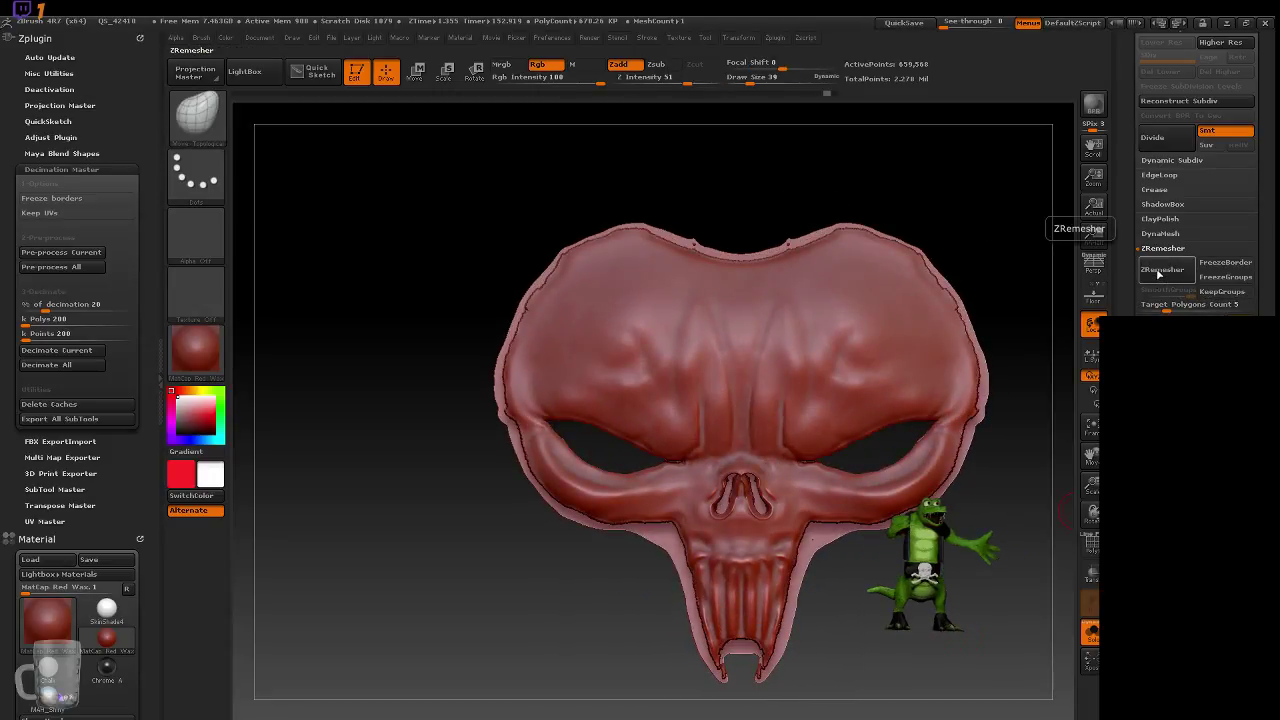
click(1160, 270)
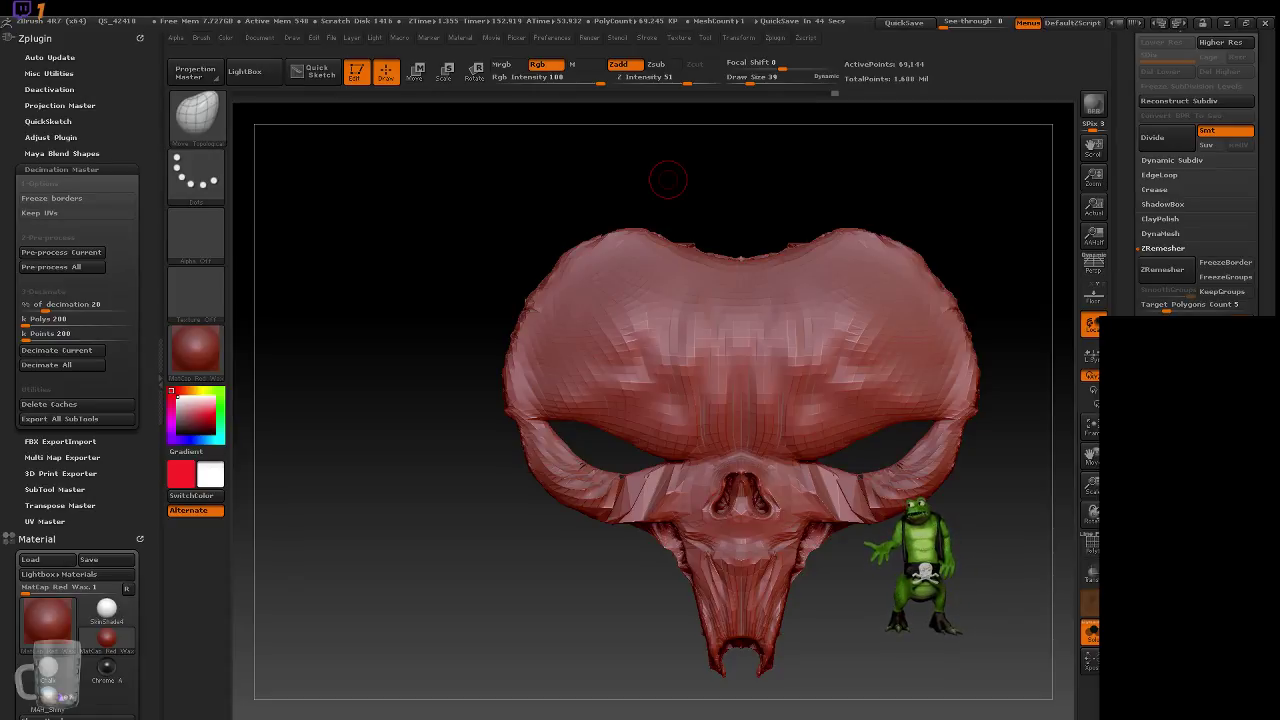
Examine the remeshed skull's topology from the front and side with the polyframe shown.
right_drag(632, 400, 625, 340)
mouse_move(860, 520)
right_down()
mouse_move(908, 603)
mouse_move(897, 548)
right_up()
key(shift+f)
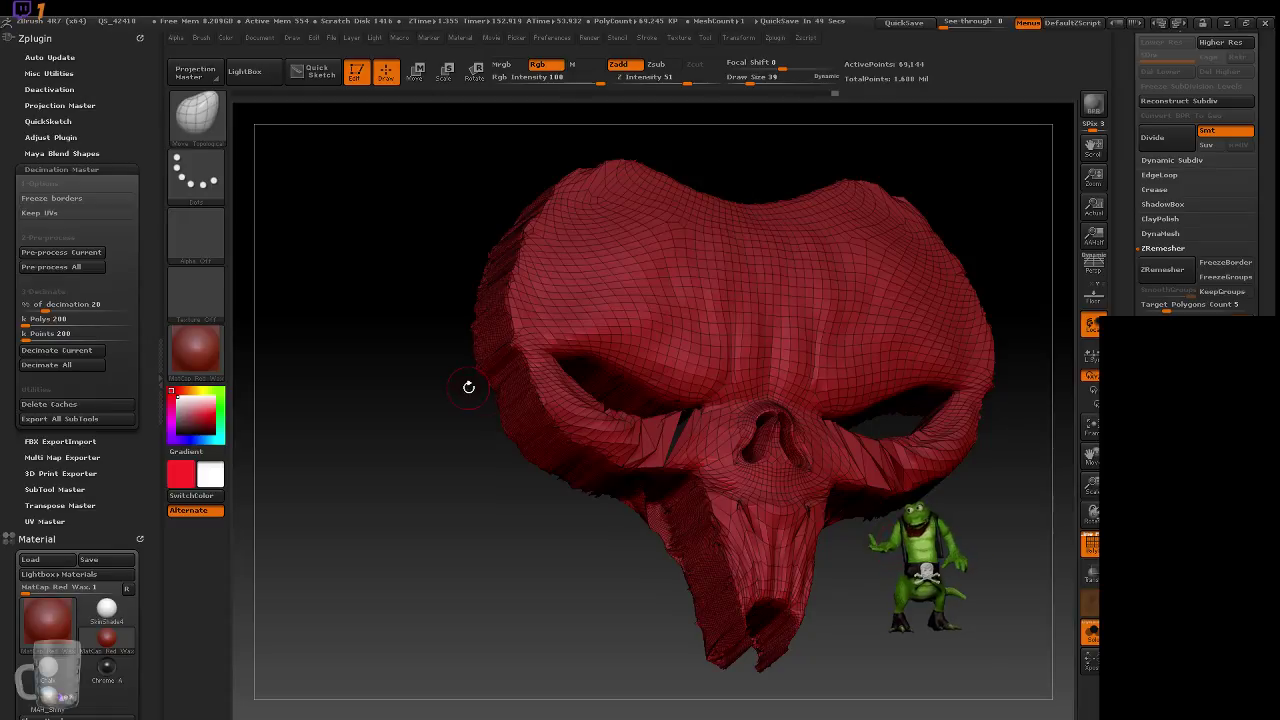
drag(840, 563, 890, 600)
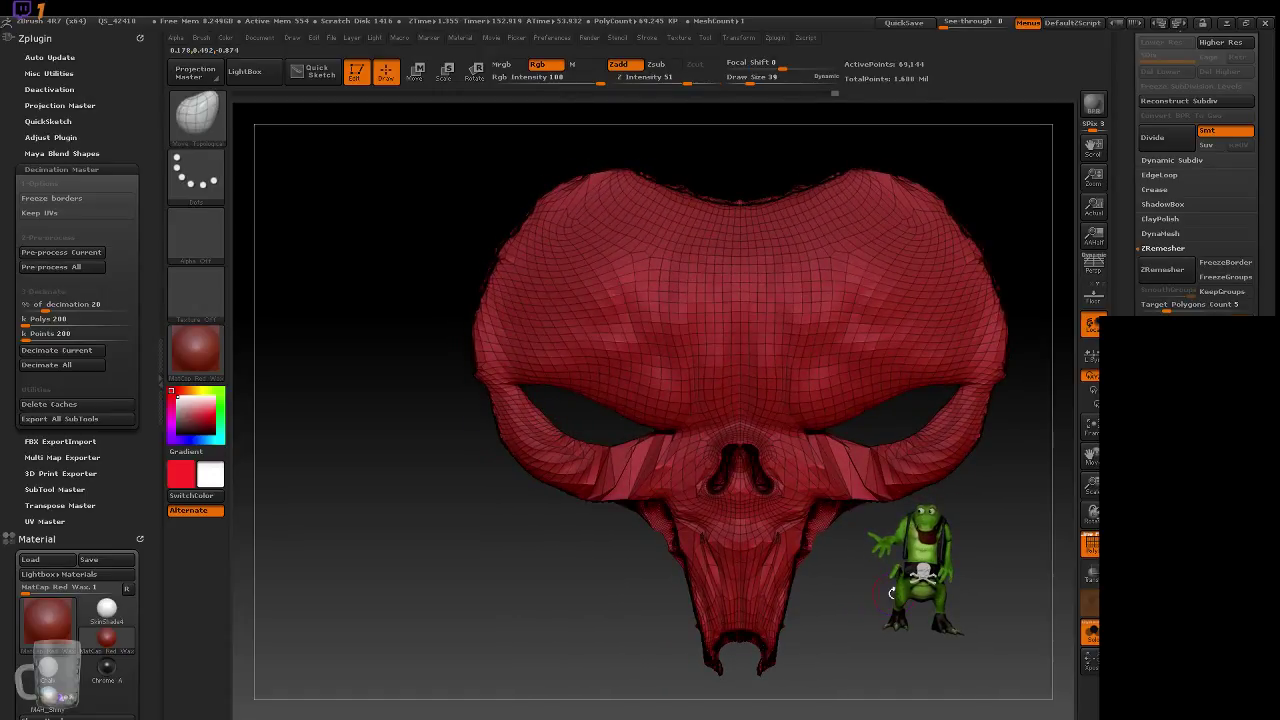
key(shift+f)
Undo the ZRemesher operation on the skull.
key(b)
key(c)
key(b)
key(ctrl+z)
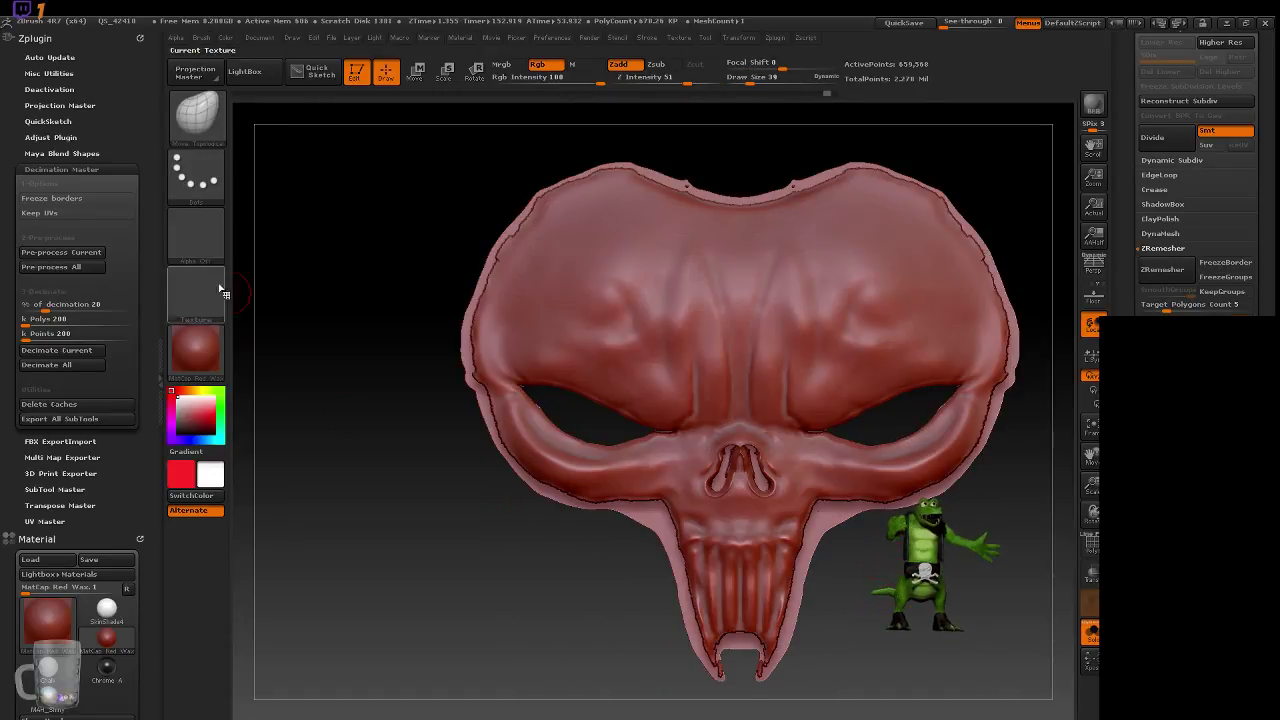
Pre-process the extracted skull and decimate it at 20 % with Decimation Master.
click(86, 256)
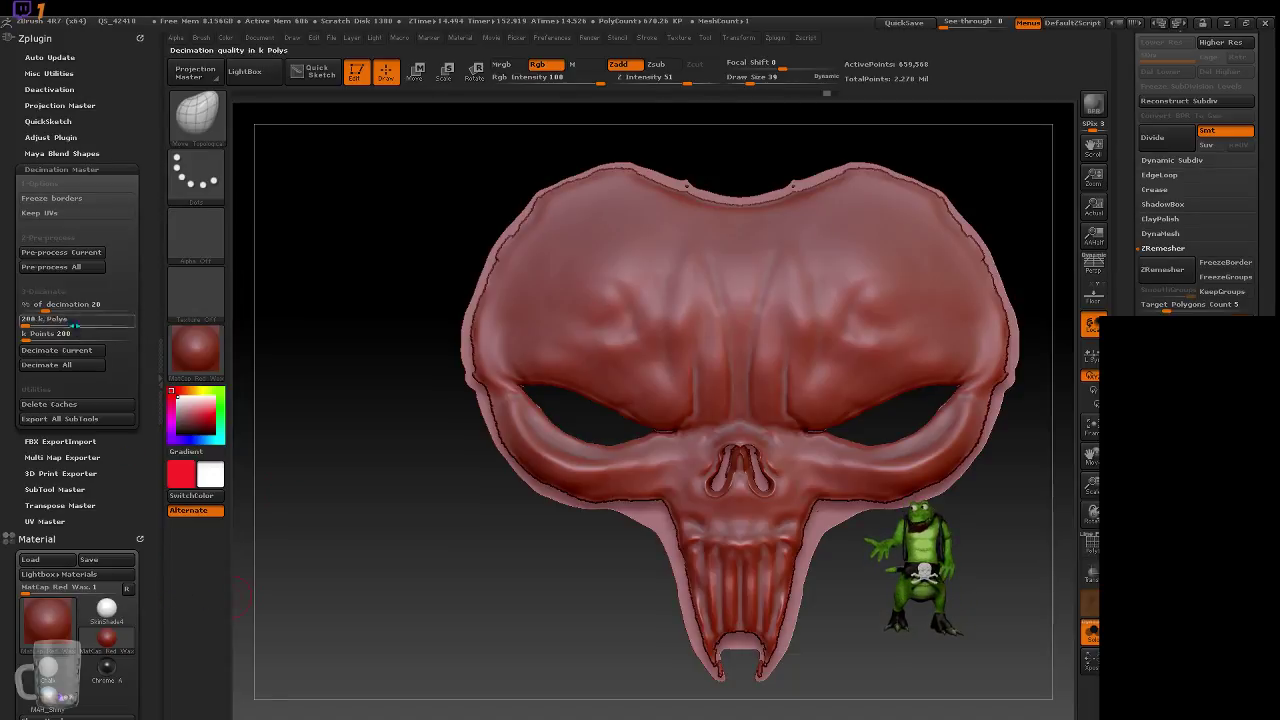
click(90, 352)
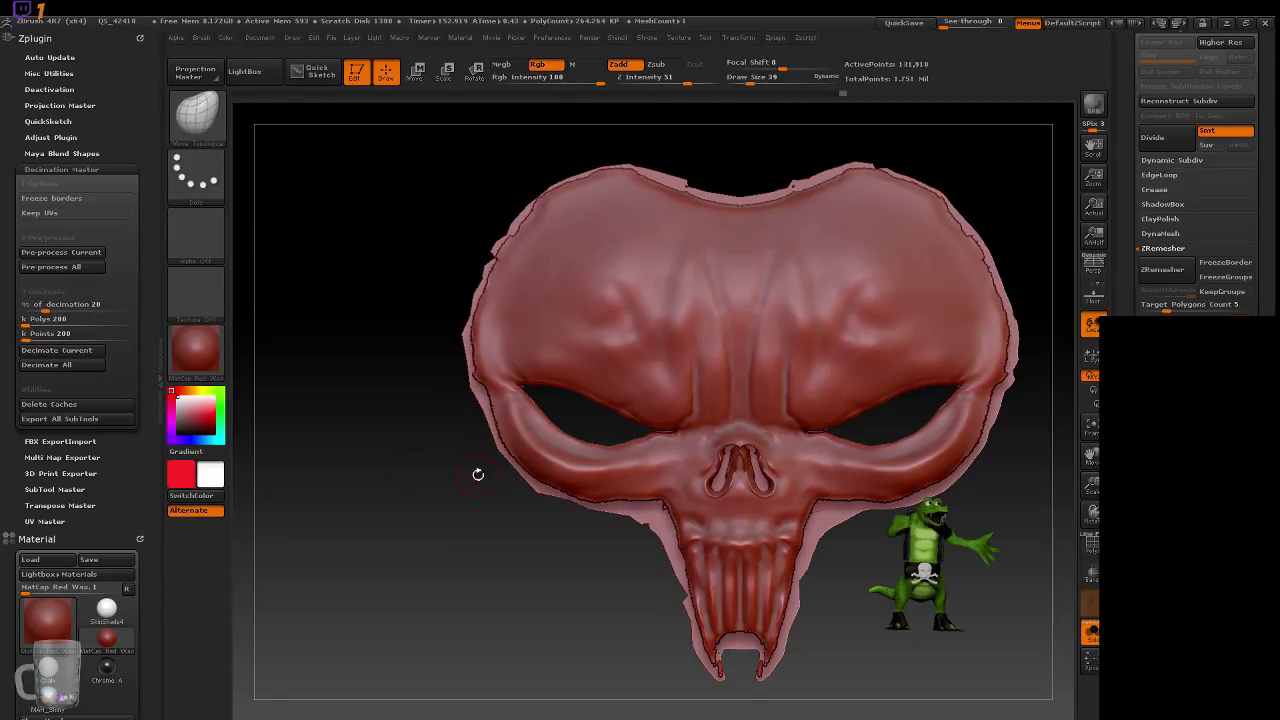
drag(478, 500, 514, 514)
mouse_move(543, 366)
shift+mouse_down()
mouse_move(492, 384)
mouse_move(508, 355)
shift+mouse_up()
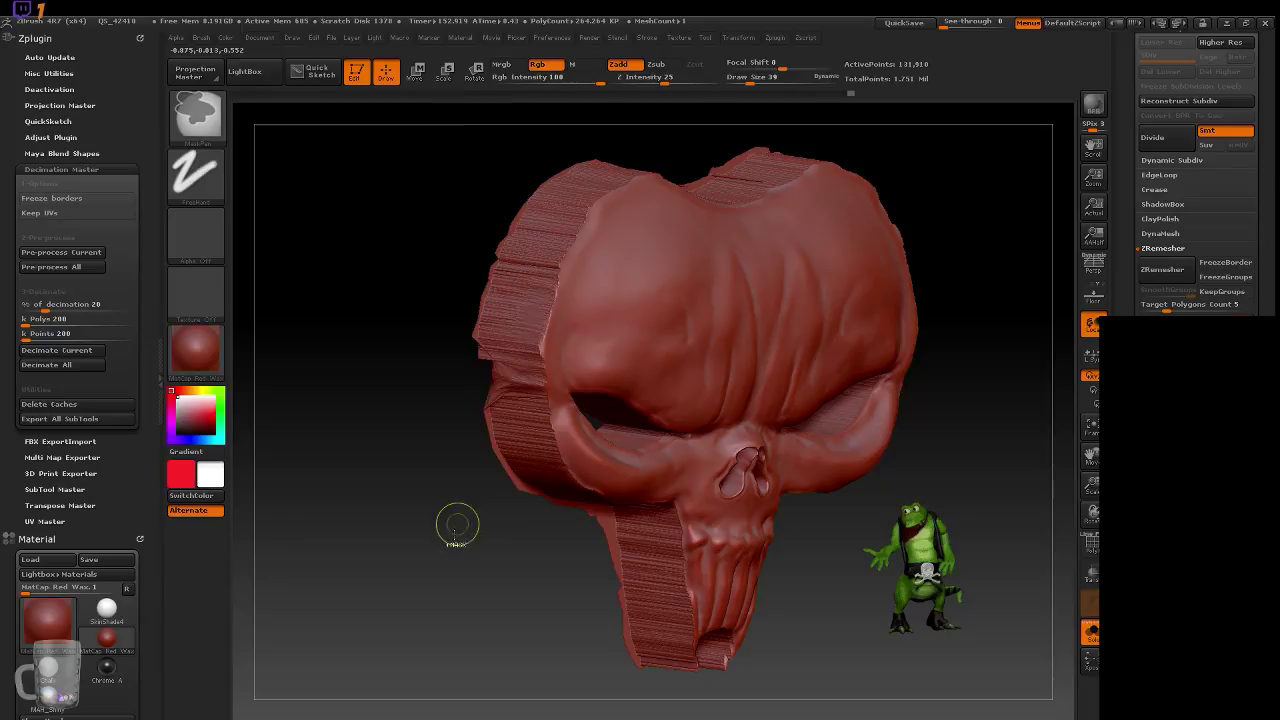
Try smoothing the skull's thick outer walls and top rim with a draw size of 109.
key(ctrl+z)
key(s)
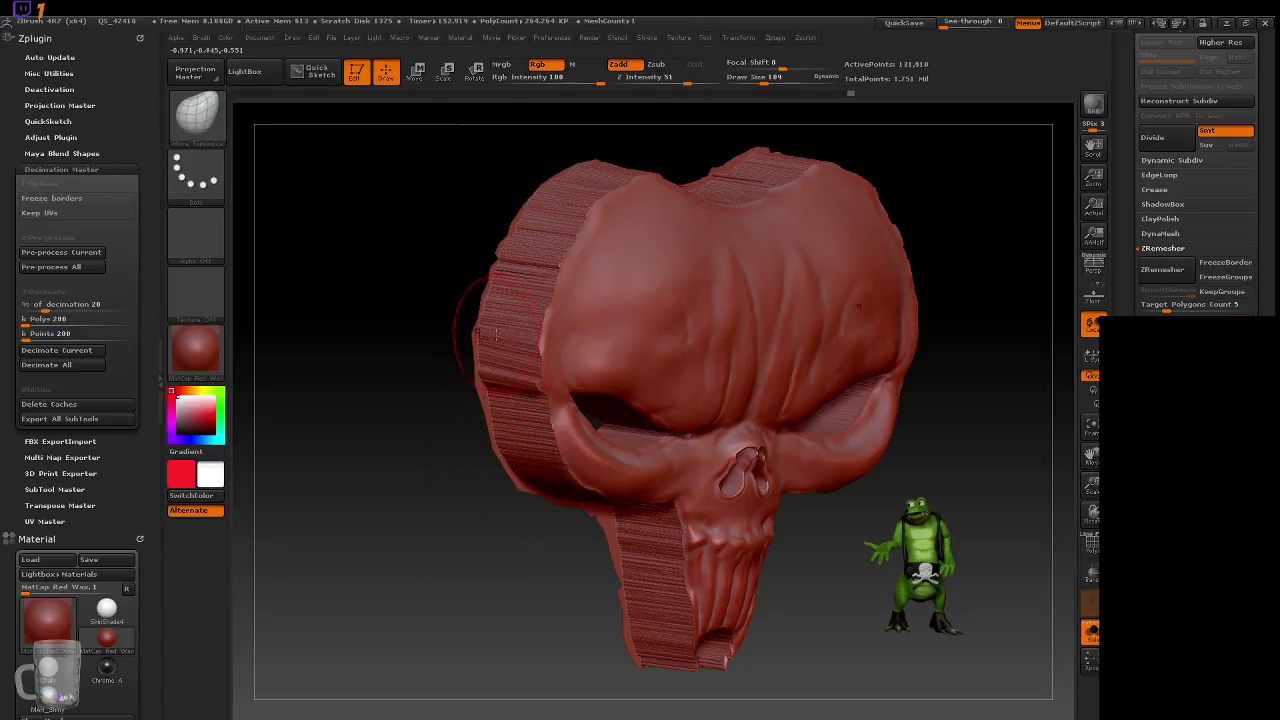
key(ctrl)
key(shift)
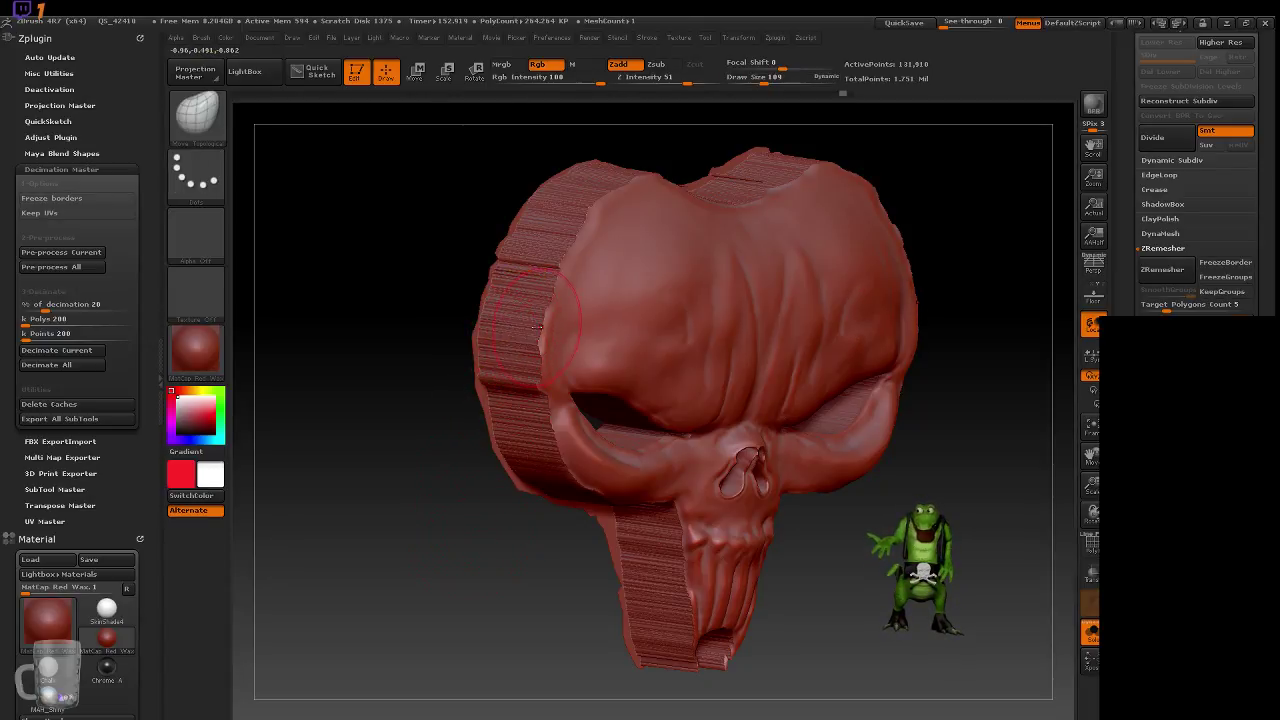
mouse_move(528, 329)
shift+mouse_down()
mouse_move(530, 352)
mouse_move(544, 235)
mouse_move(580, 163)
mouse_move(643, 163)
shift+mouse_up()
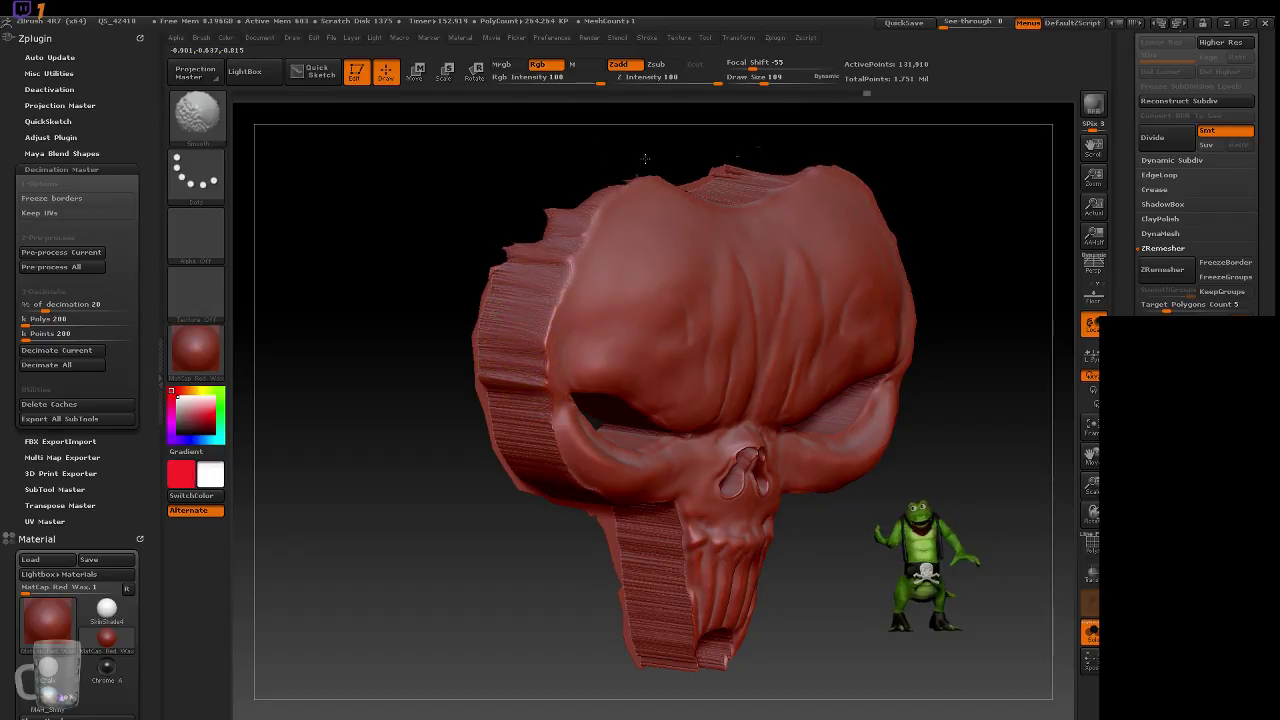
mouse_move(941, 503)
mouse_down()
mouse_move(1030, 520)
mouse_move(960, 600)
mouse_move(941, 510)
mouse_up()
mouse_move(550, 629)
mouse_down()
mouse_move(494, 591)
mouse_move(476, 490)
mouse_move(744, 276)
mouse_move(720, 266)
mouse_up()
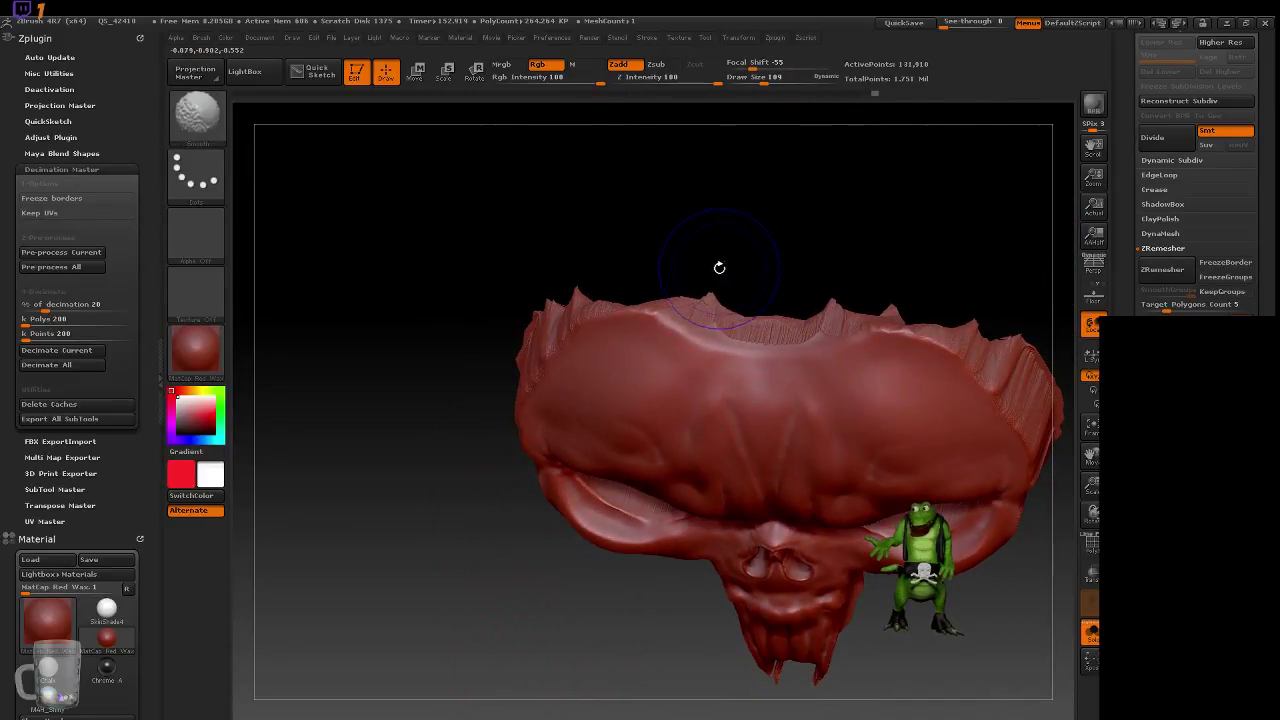
mouse_move(803, 266)
mouse_down()
mouse_move(640, 280)
mouse_move(708, 281)
mouse_move(745, 385)
mouse_move(725, 345)
mouse_move(700, 385)
mouse_move(585, 415)
mouse_move(780, 590)
mouse_move(600, 500)
mouse_up()
mouse_move(455, 580)
mouse_down()
mouse_move(603, 588)
mouse_move(615, 575)
mouse_up()
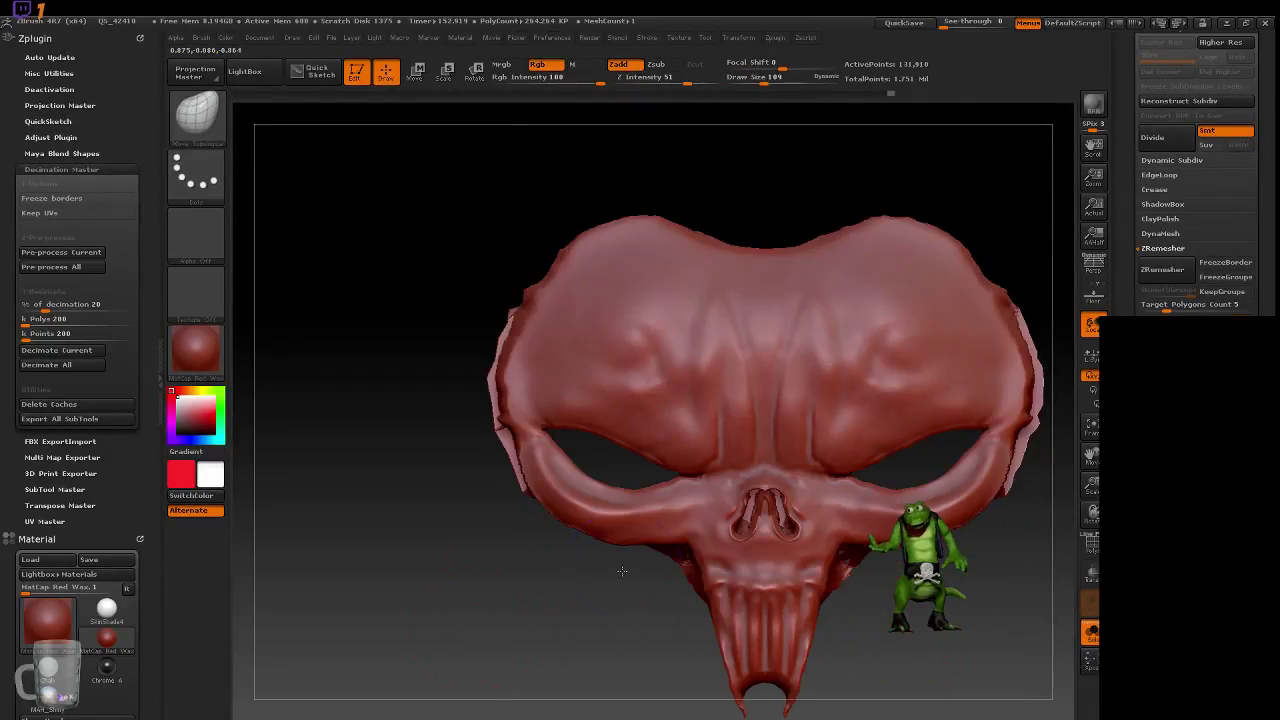
drag(987, 612, 888, 622)
key(ctrl+z)
Check the triangles on the skull's flat back with the polyframe shown, and set the draw size to 50.
key(shift+f)
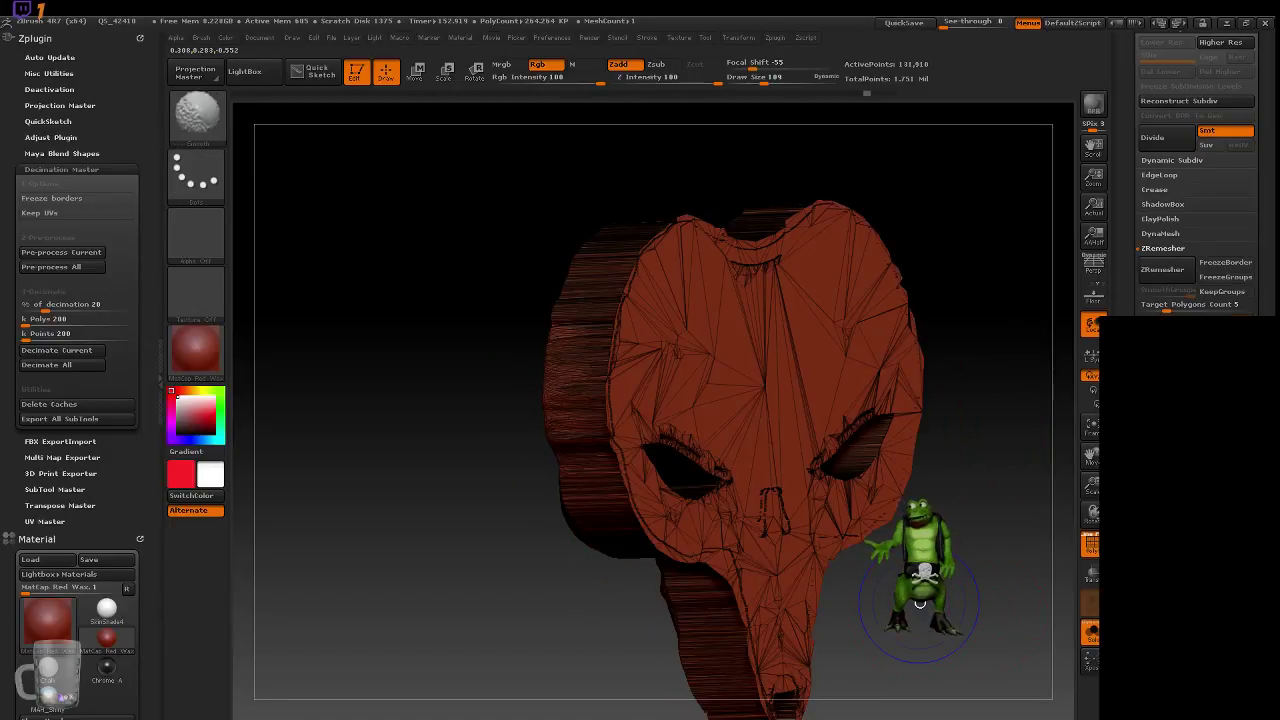
key(shift+f)
key(s)
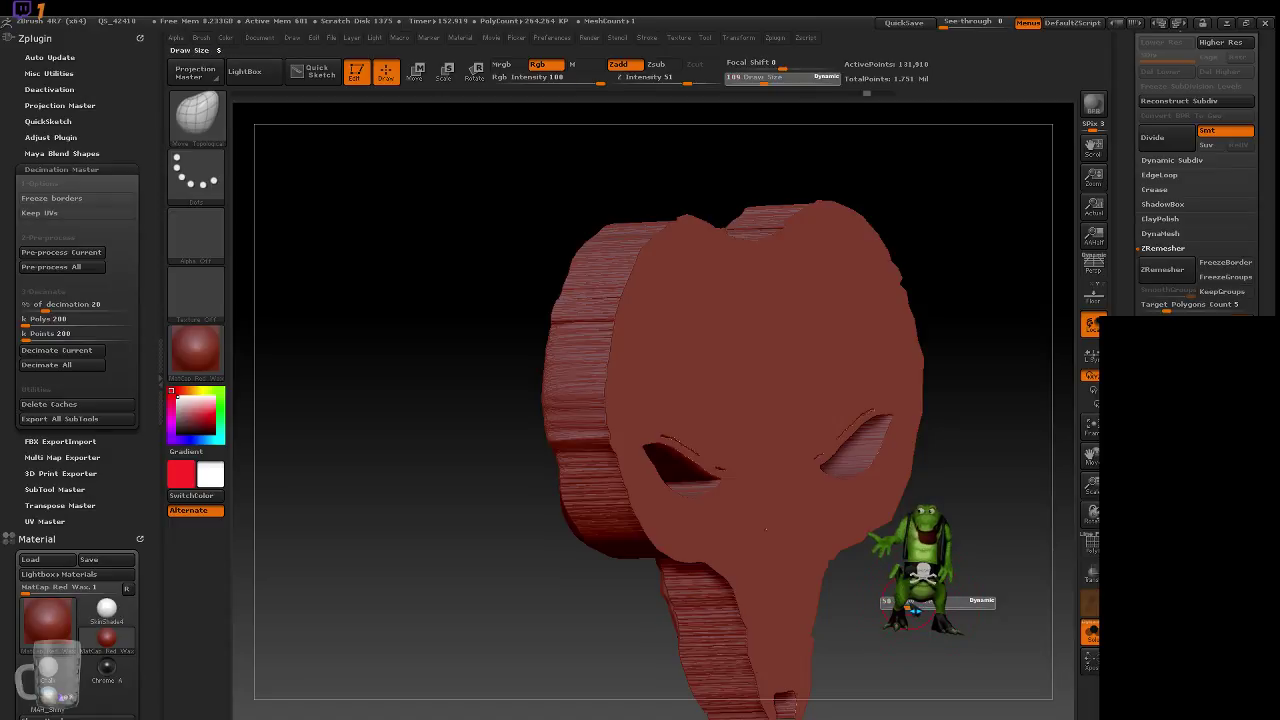
drag(914, 612, 1012, 608)
Pre-process the skull again and decimate it with the percentage of decimation set to 53.79749.
click(61, 252)
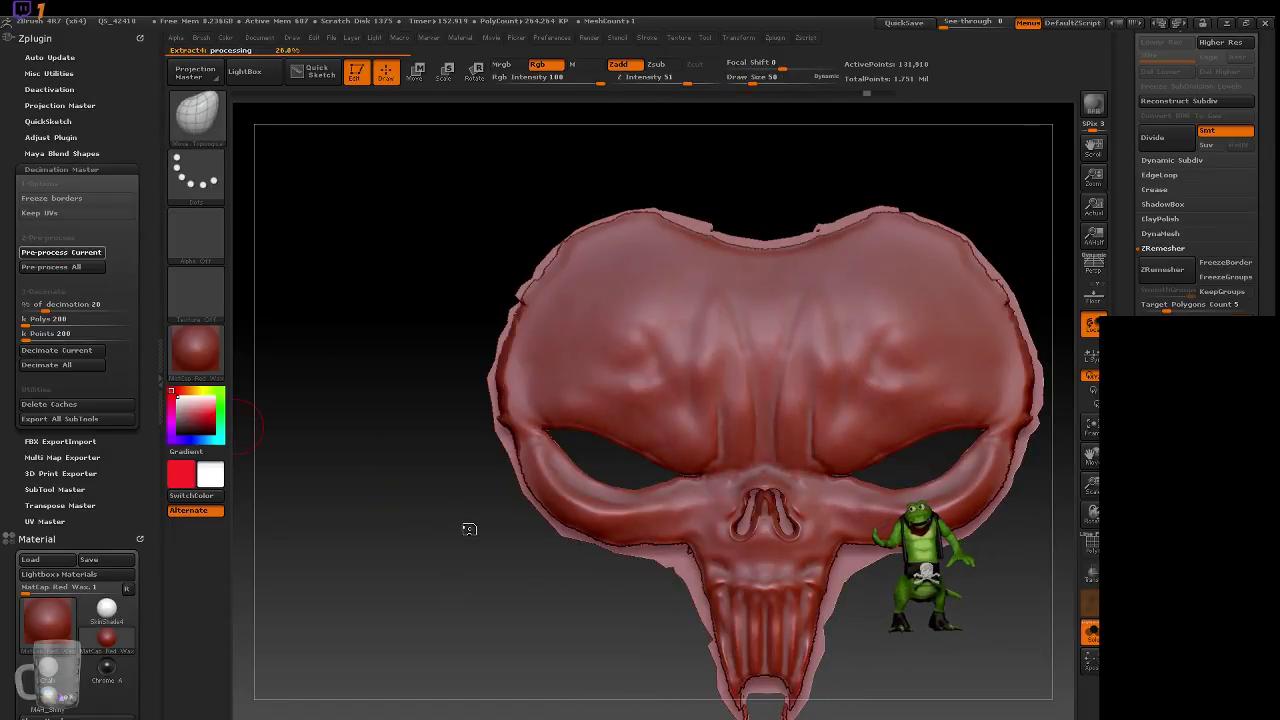
alt+drag(572, 592, 522, 499)
click(90, 309)
drag(89, 311, 98, 312)
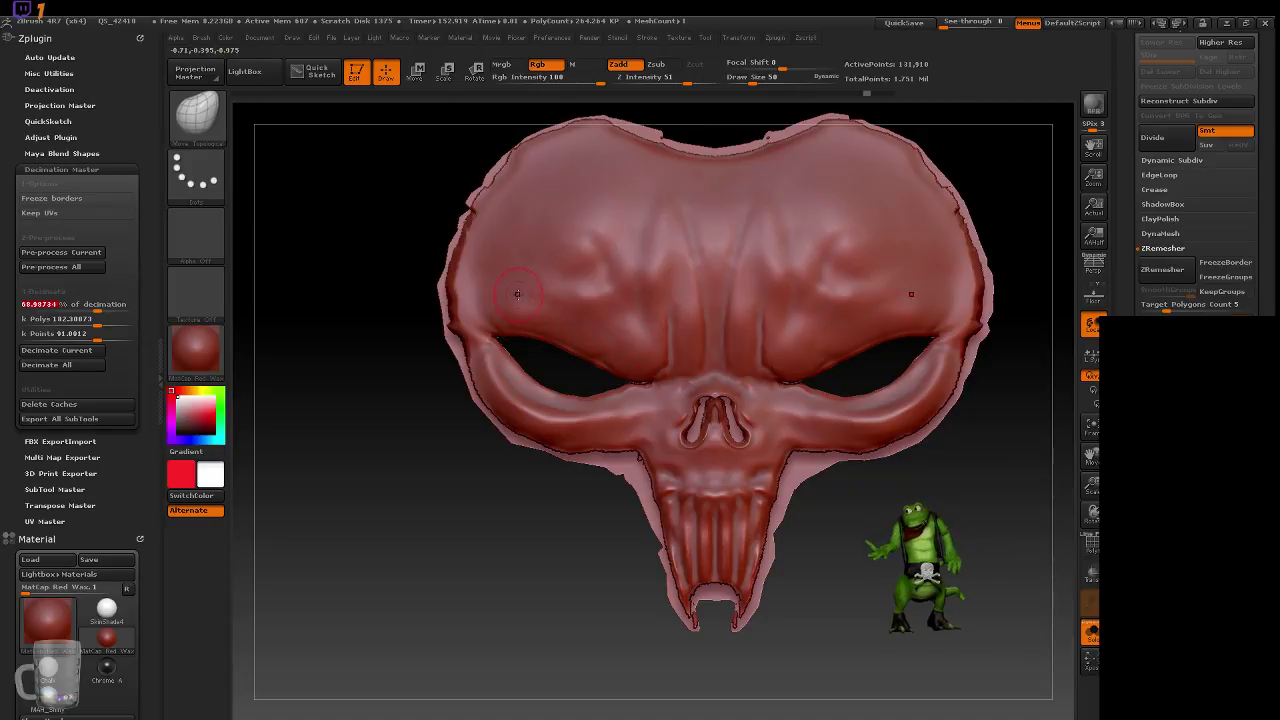
click(57, 334)
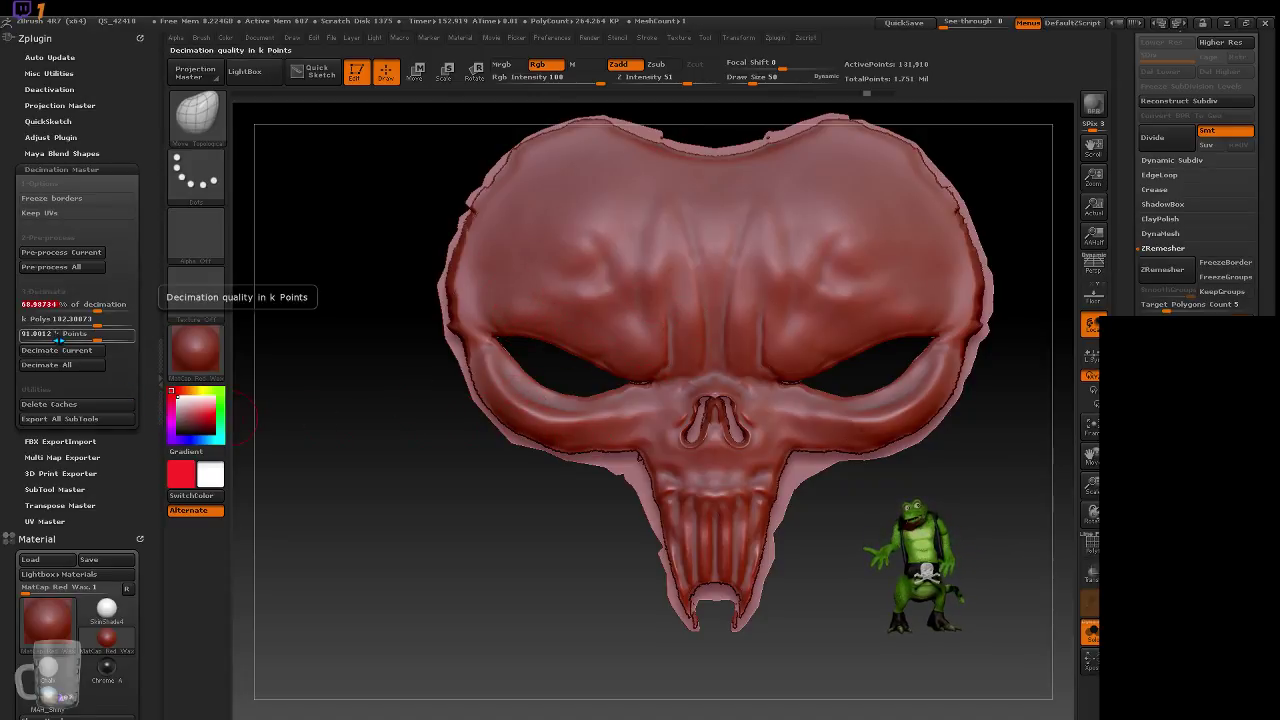
drag(88, 314, 68, 316)
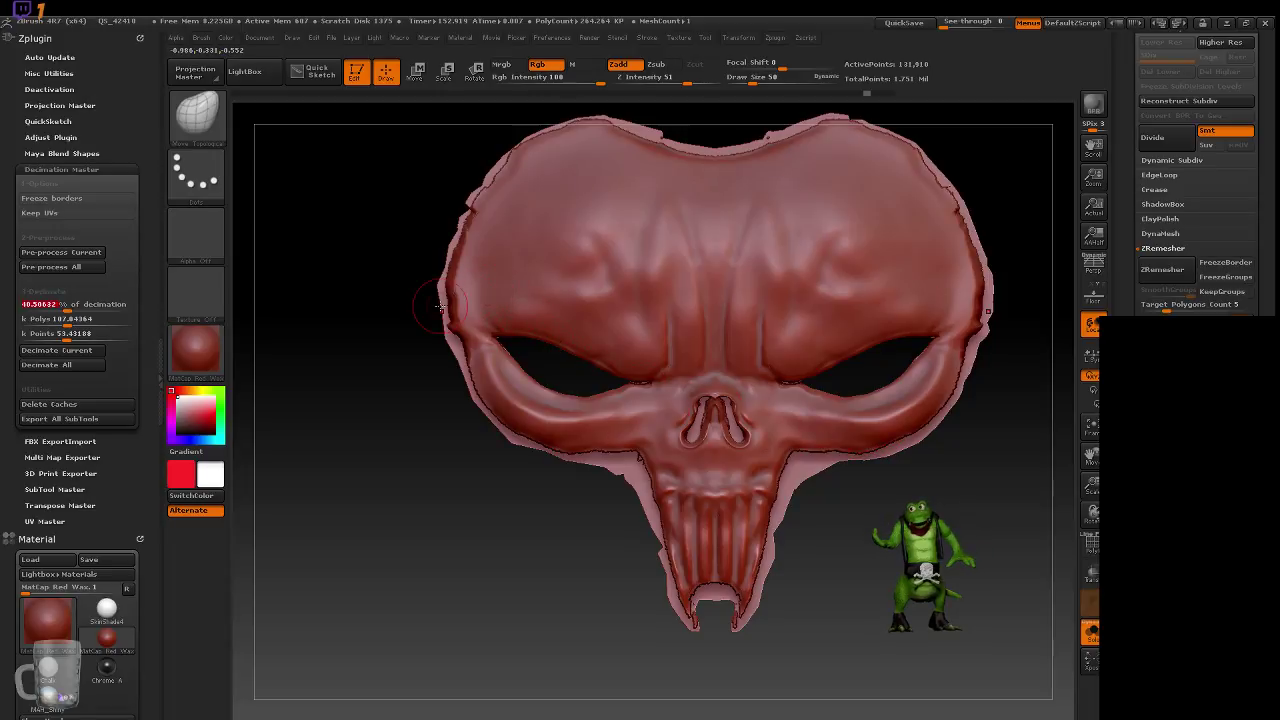
click(80, 277)
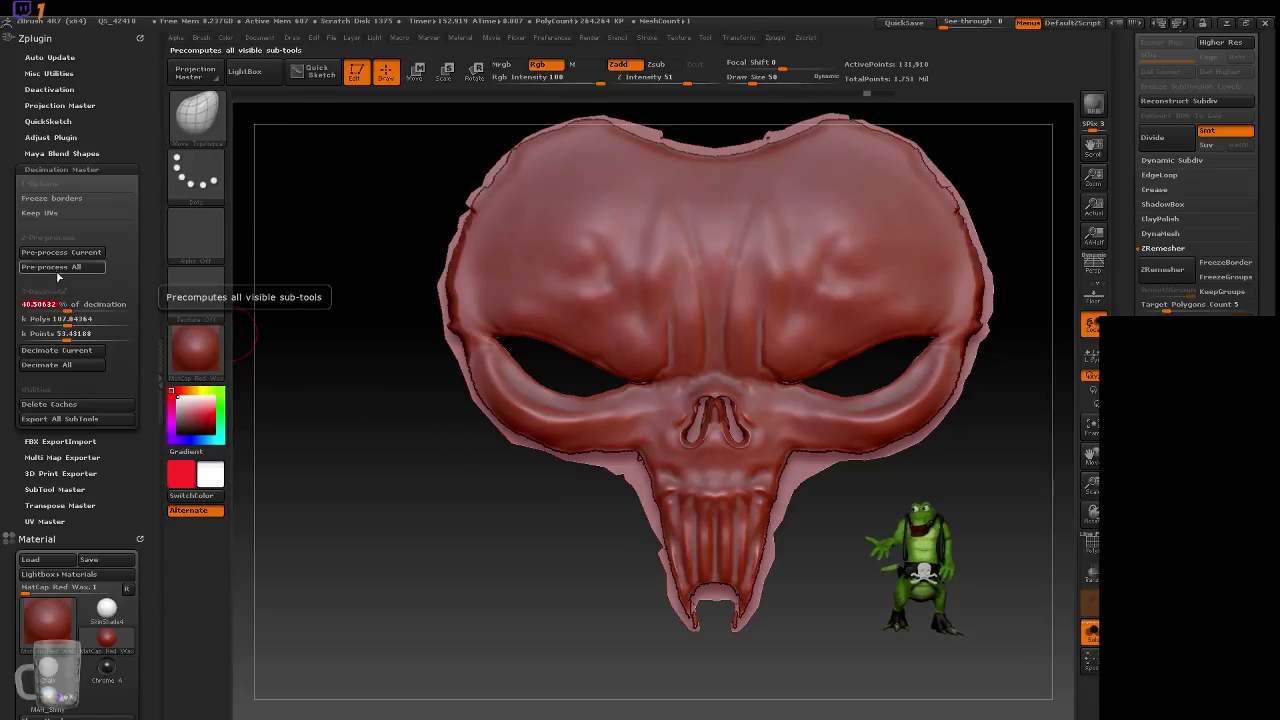
drag(72, 318, 87, 318)
click(84, 352)
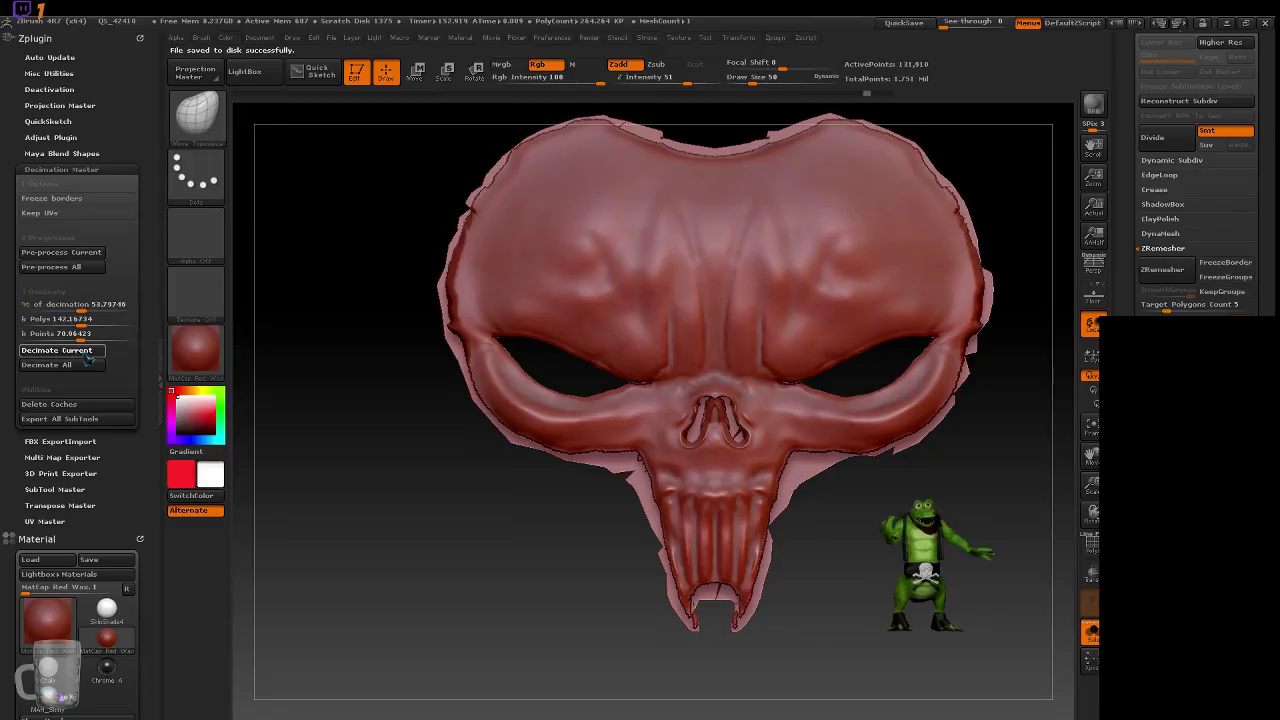